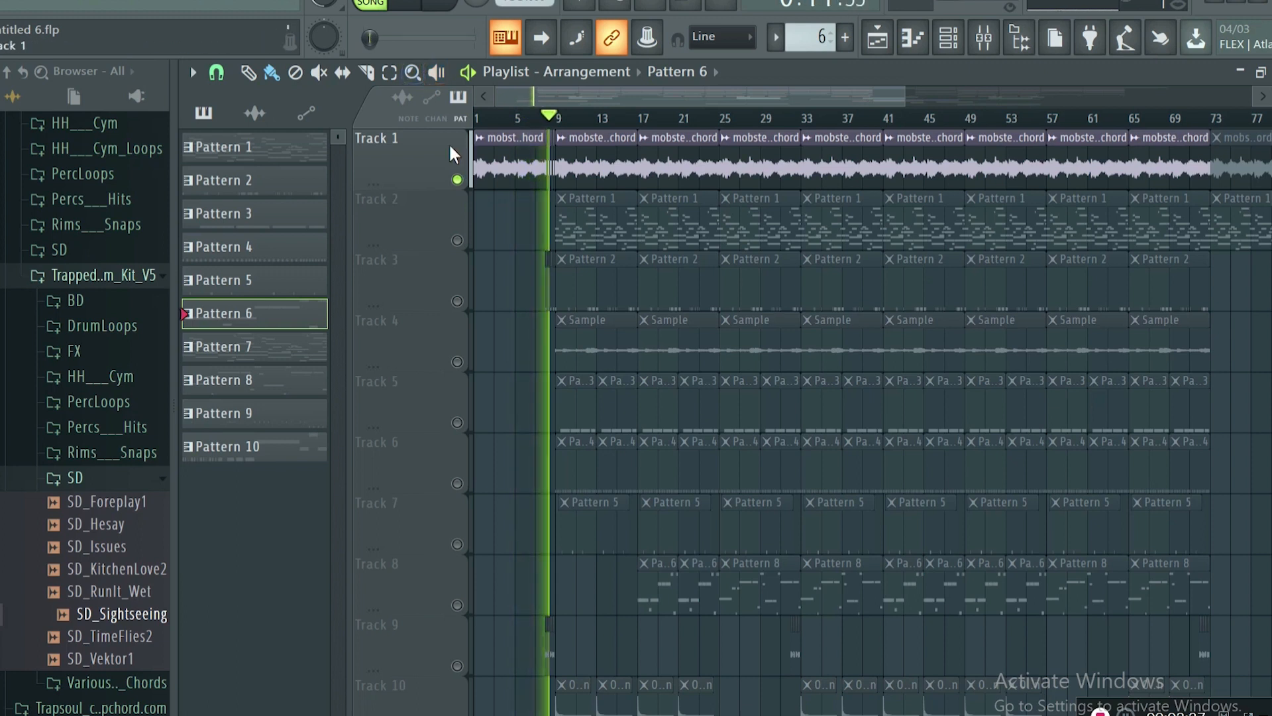
Step: Mute Track 1, enable Track 2 and audition its Pattern 1 clips from about bar 7
{"action": "left_click", "coordinate": [449, 12]}
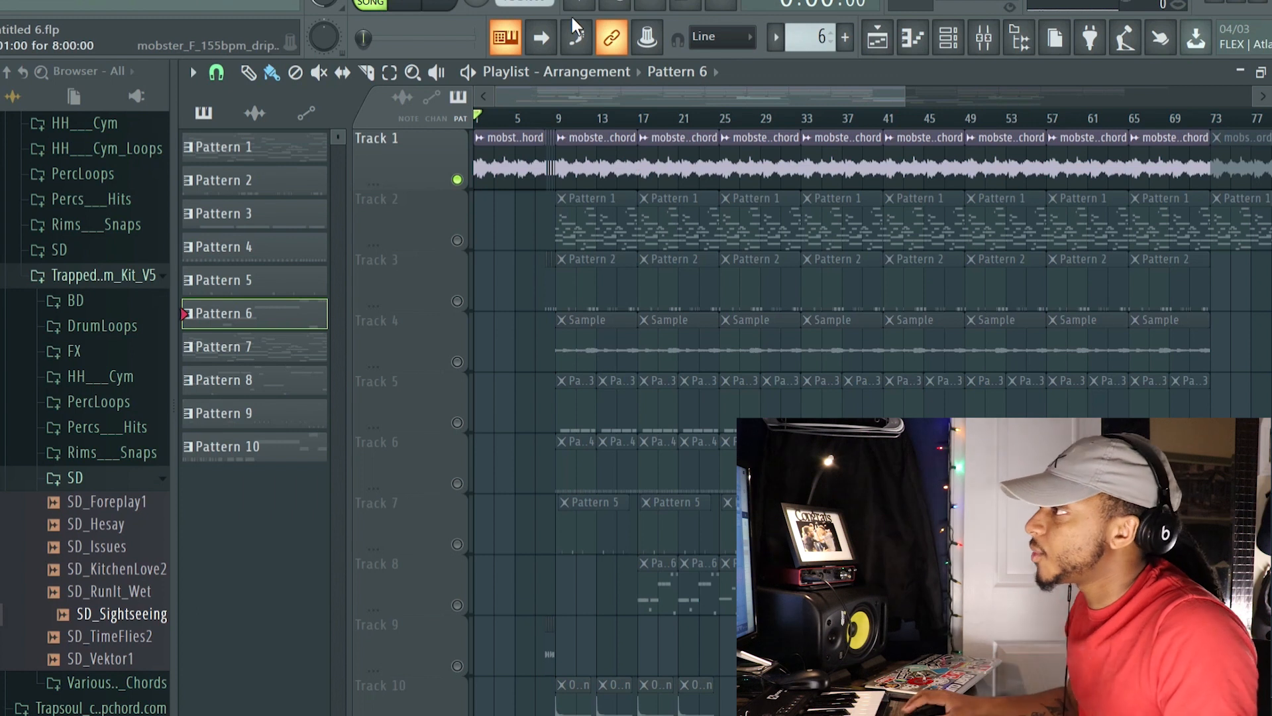
{"action": "left_click", "coordinate": [457, 180]}
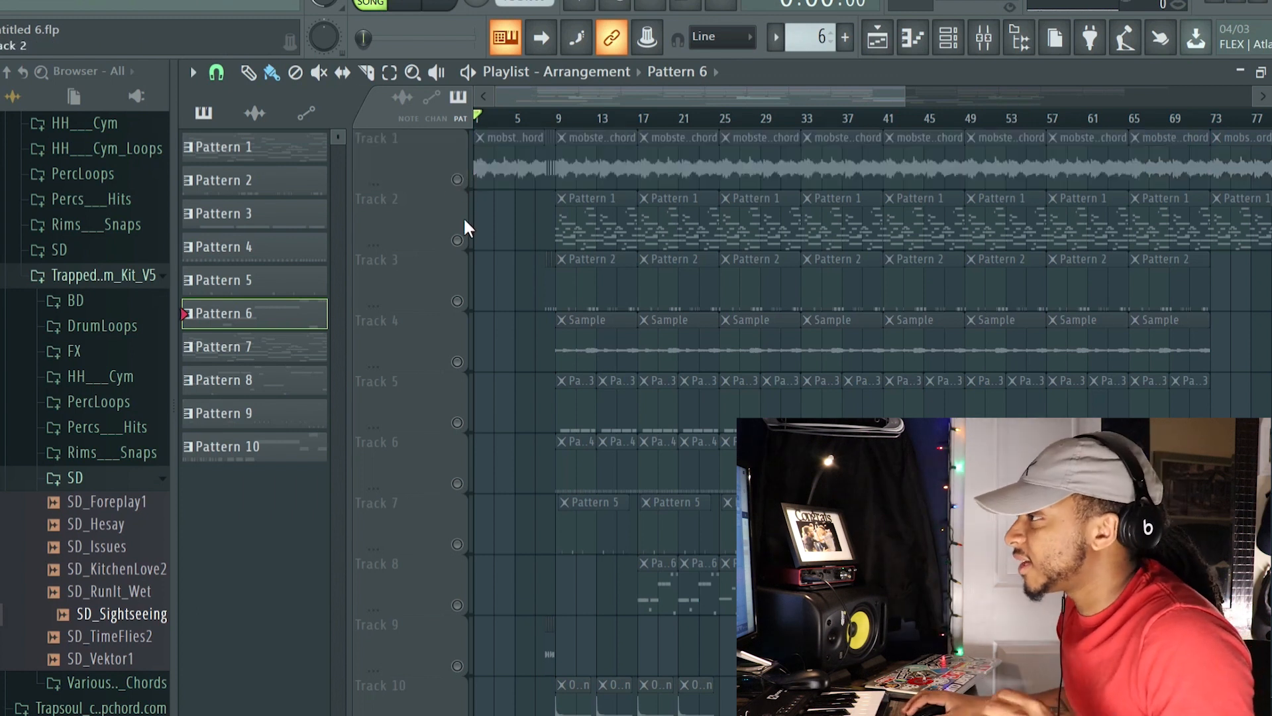
{"action": "left_click", "coordinate": [457, 240]}
{"action": "key", "text": "space"}
{"action": "key", "text": "space"}
{"action": "left_click", "coordinate": [538, 118]}
{"action": "key", "text": "space"}
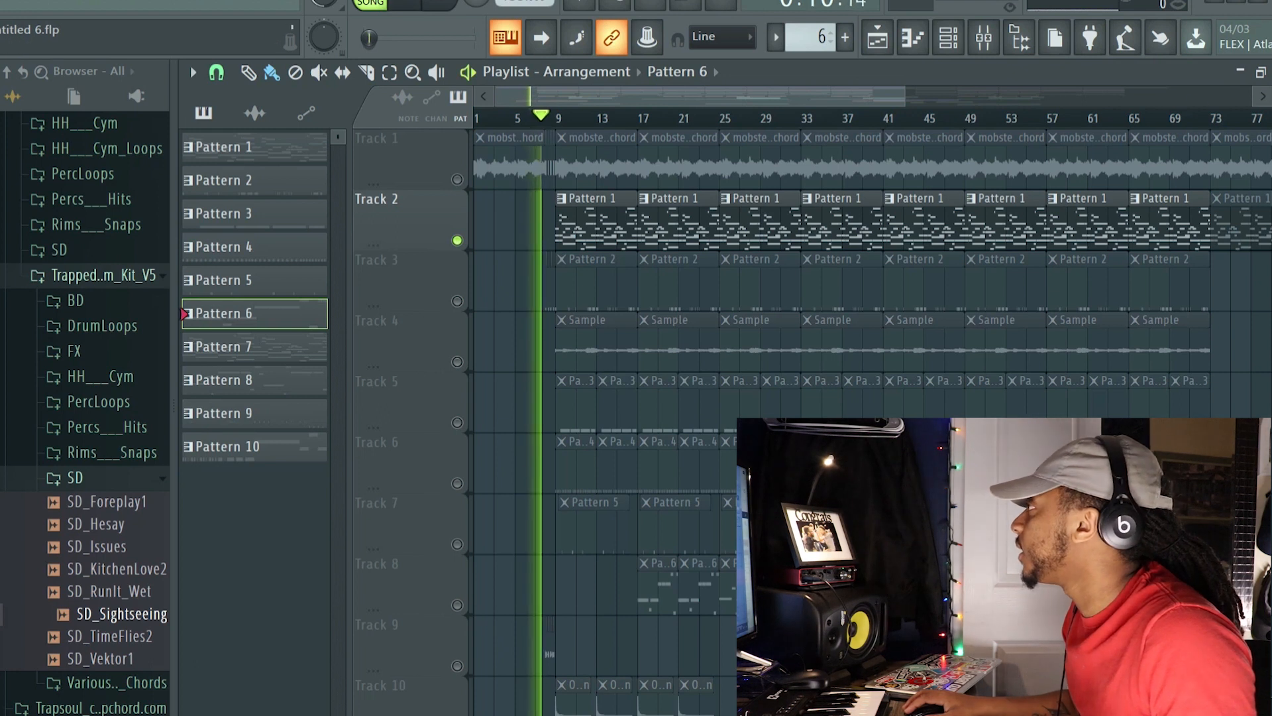
{"action": "key", "text": "F5"}
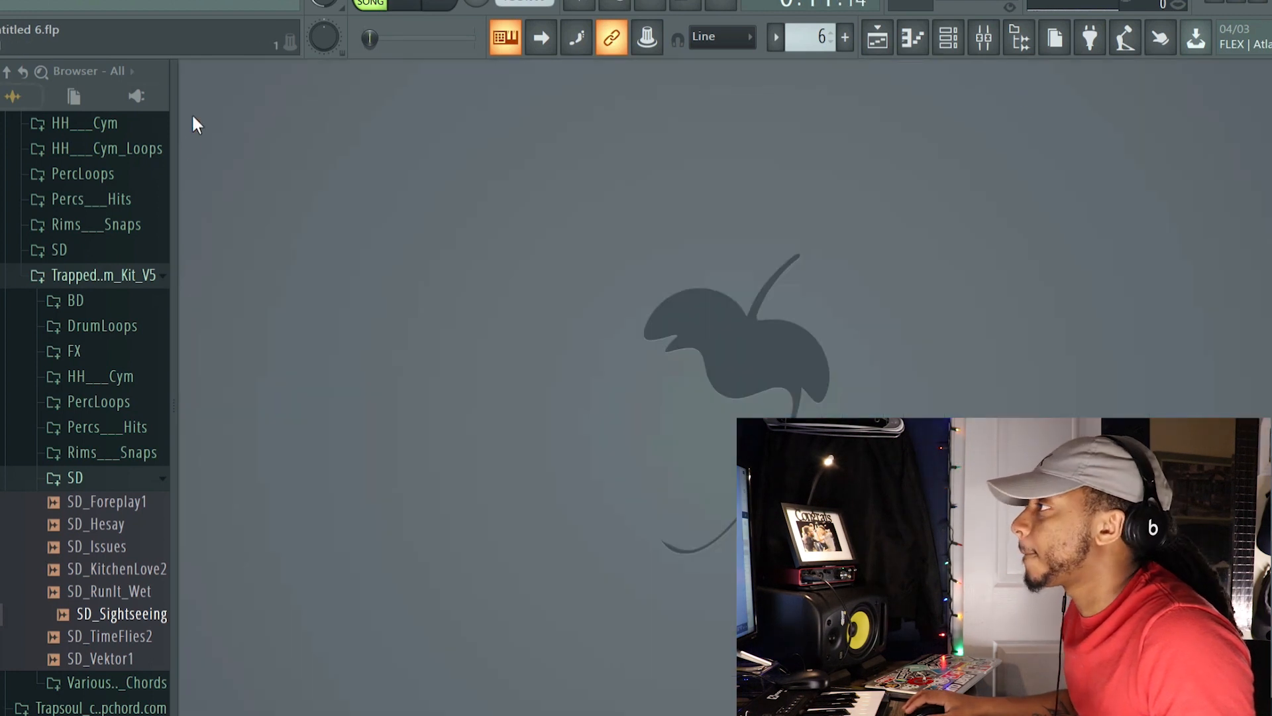
{"action": "left_click", "coordinate": [868, 49]}
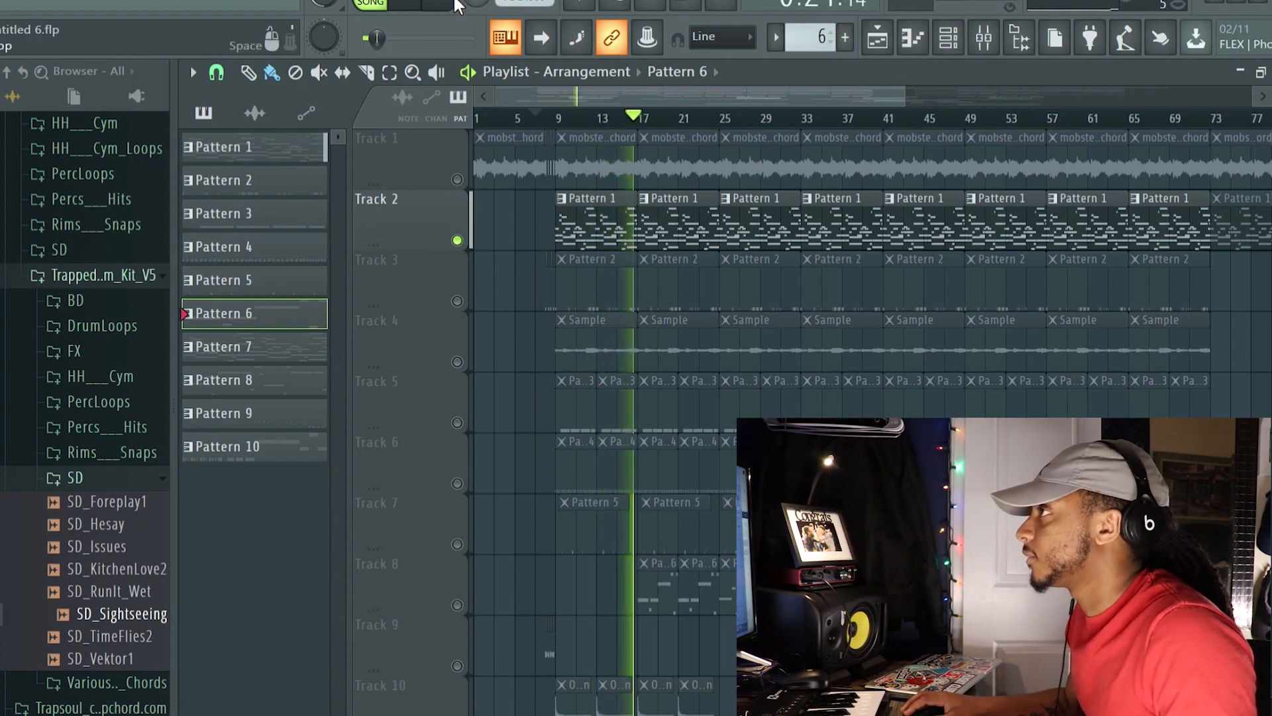
{"action": "key", "text": "space"}
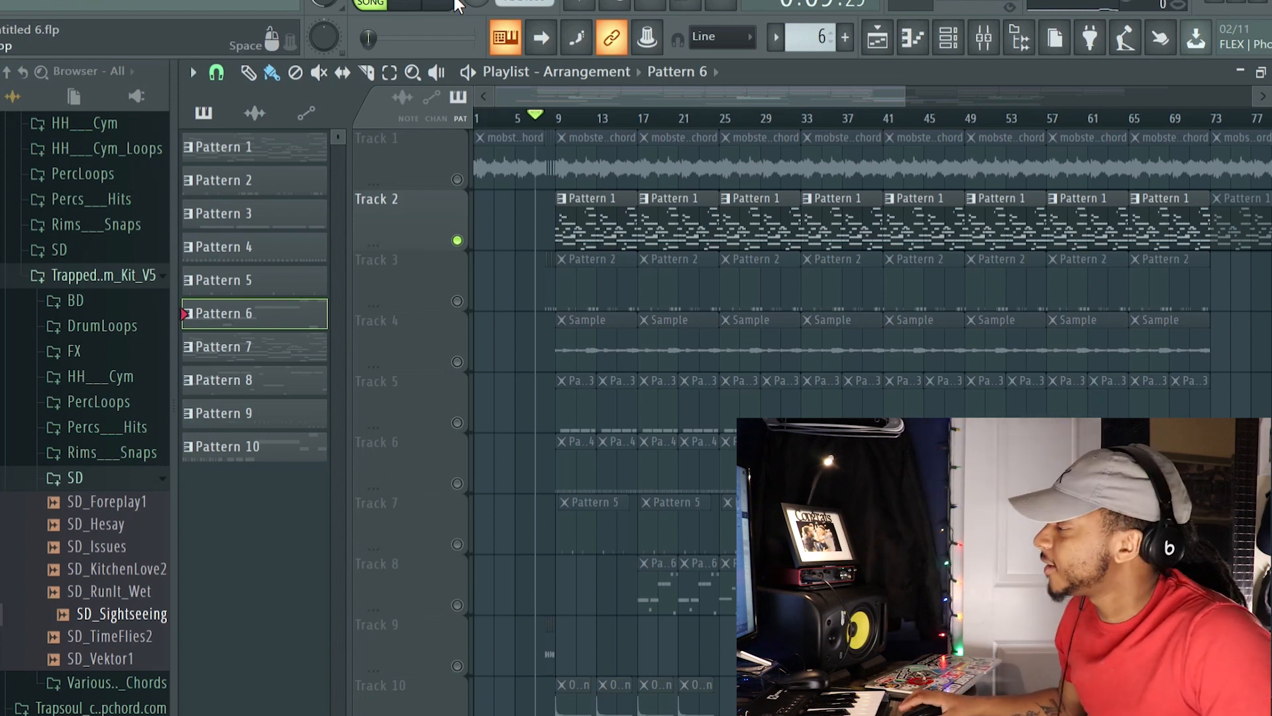
Step: Set the playback position to bar 9, examine the Kontakt 5 channel's instrument, and return to the full-size playlist
{"action": "left_click", "coordinate": [567, 123]}
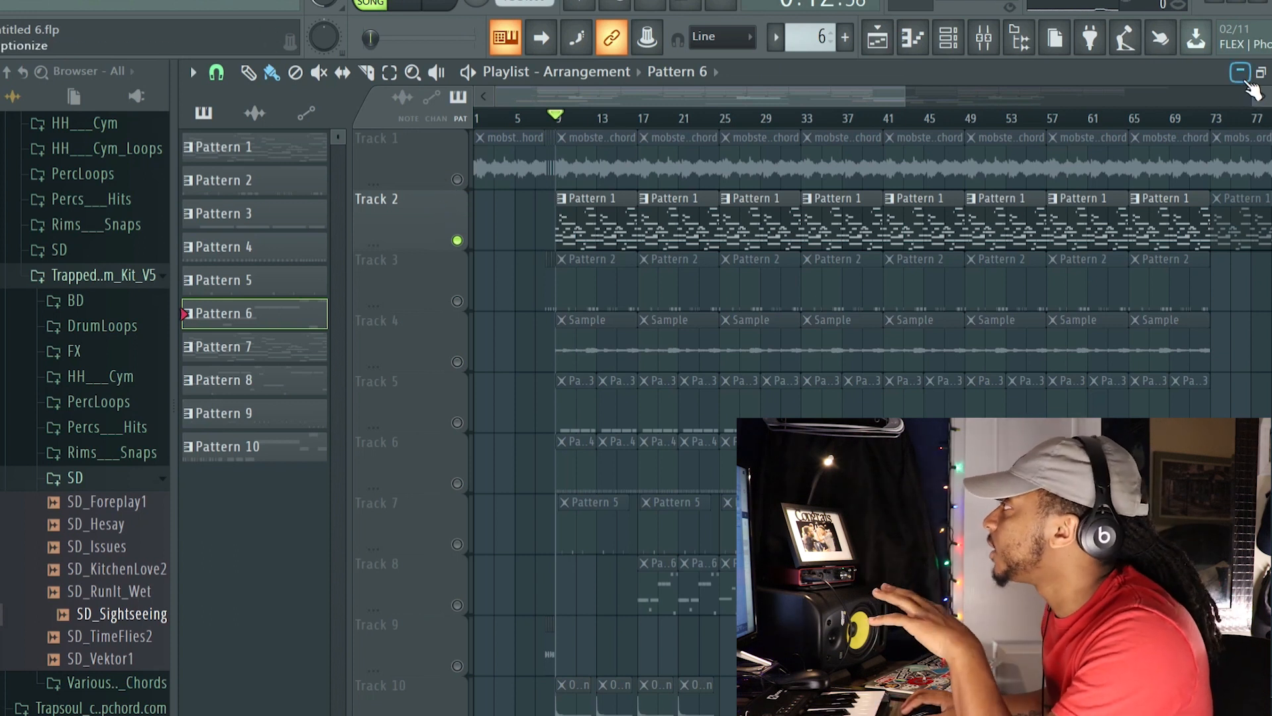
{"action": "left_click", "coordinate": [1261, 72]}
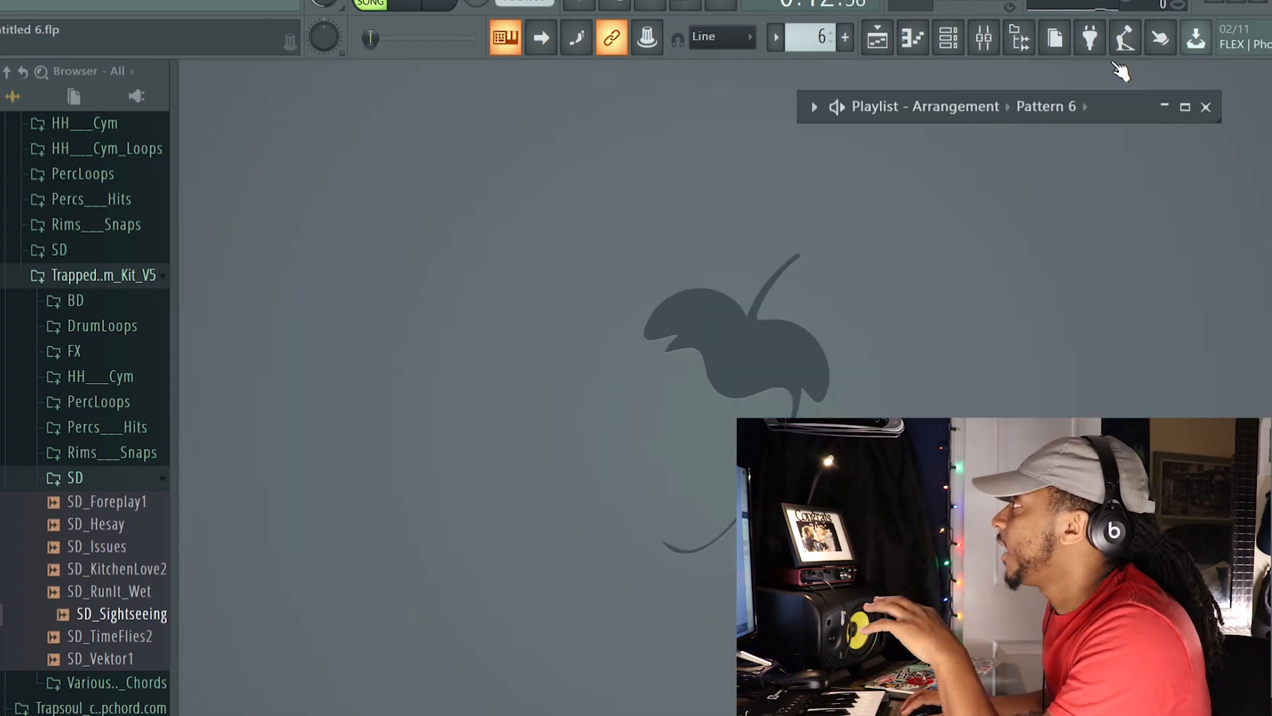
{"action": "left_click", "coordinate": [949, 39]}
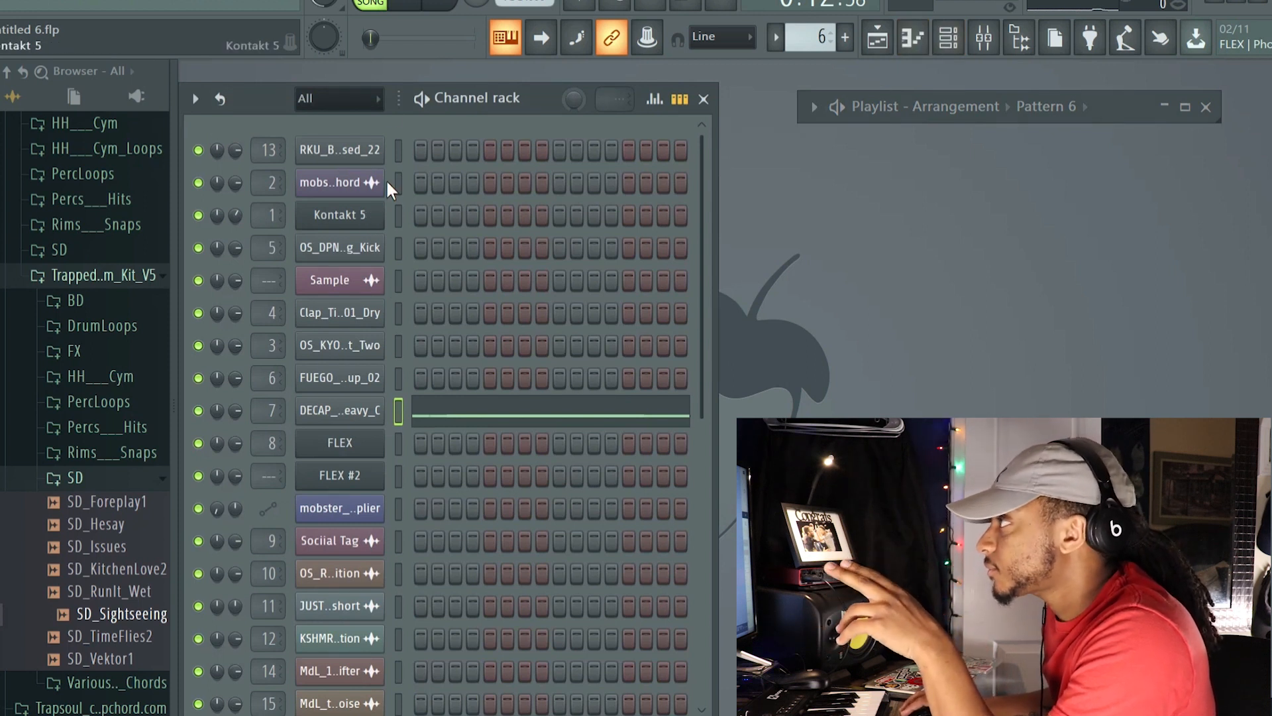
{"action": "left_click", "coordinate": [340, 215]}
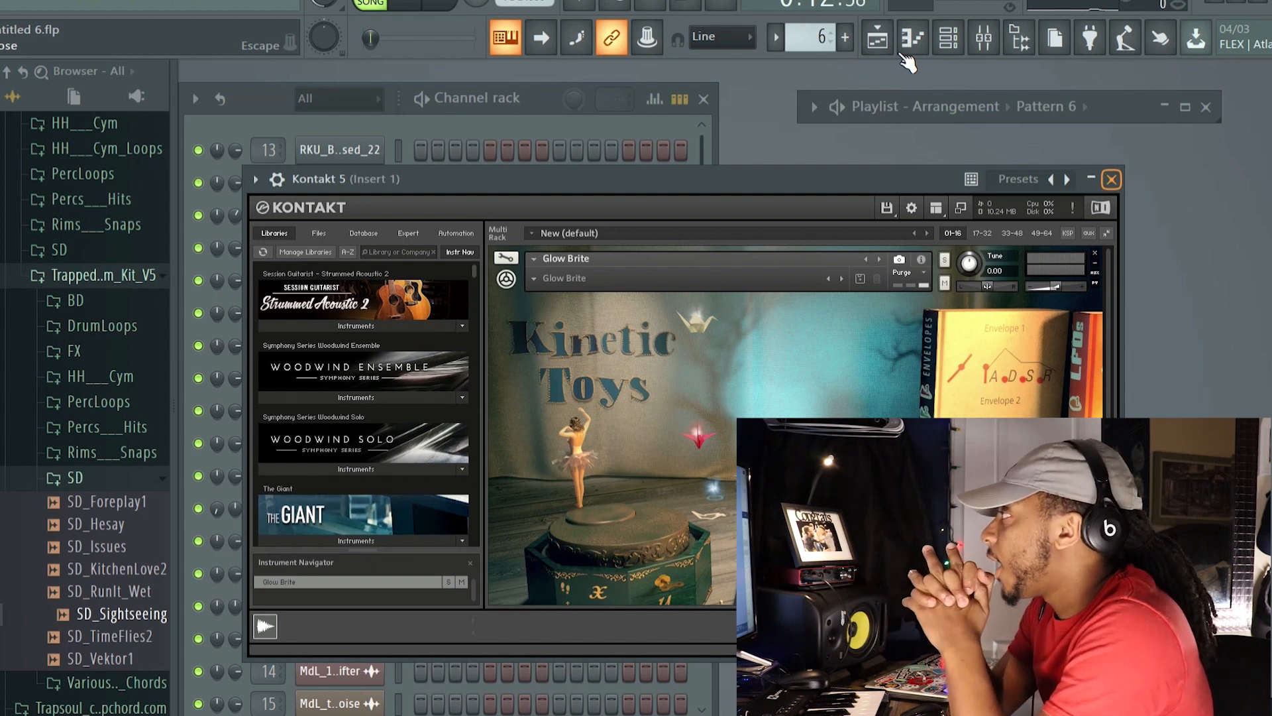
{"action": "key", "text": "Escape"}
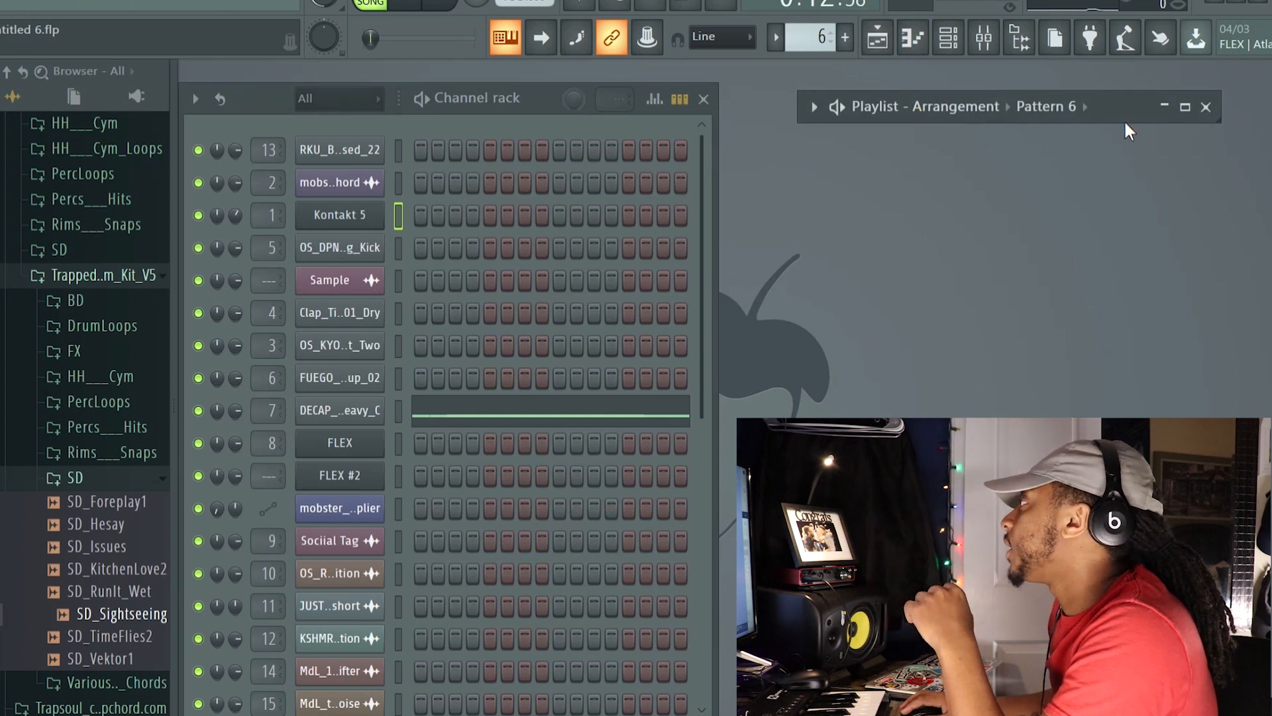
{"action": "left_click", "coordinate": [1185, 107]}
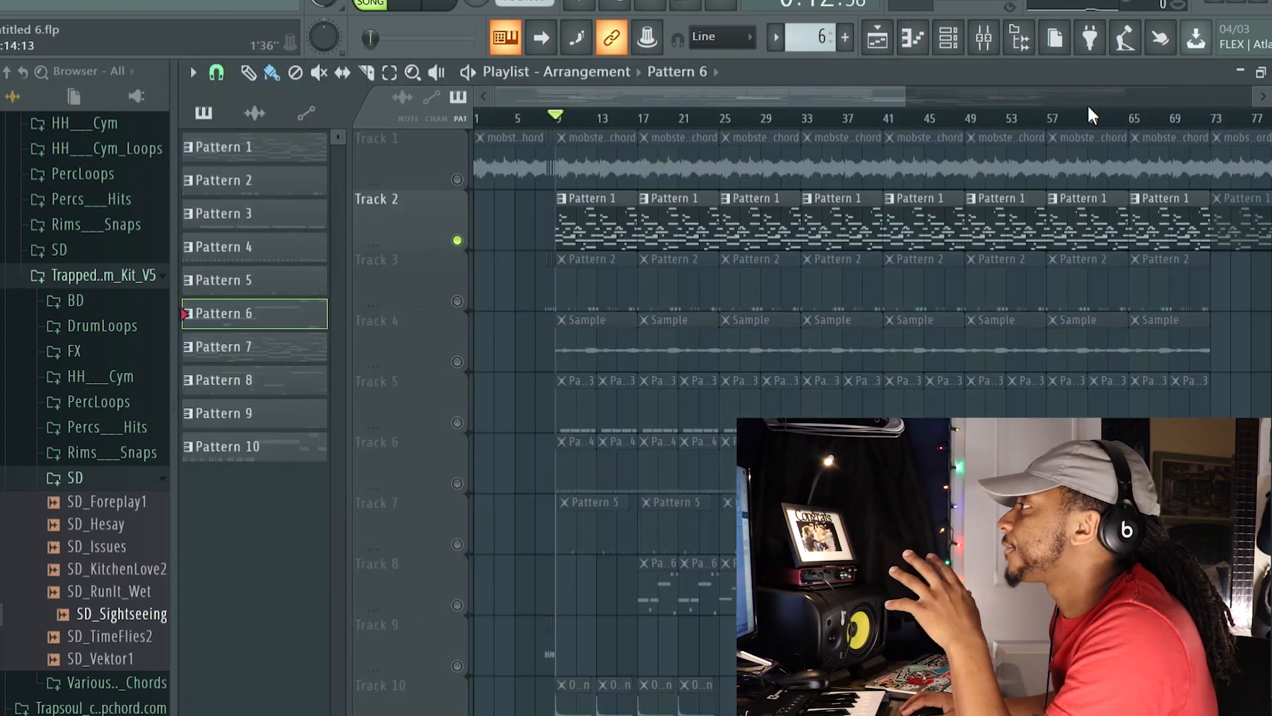
Step: Enable Track 1 and audition it together with Track 2 from bar 9
{"action": "left_click", "coordinate": [461, 179]}
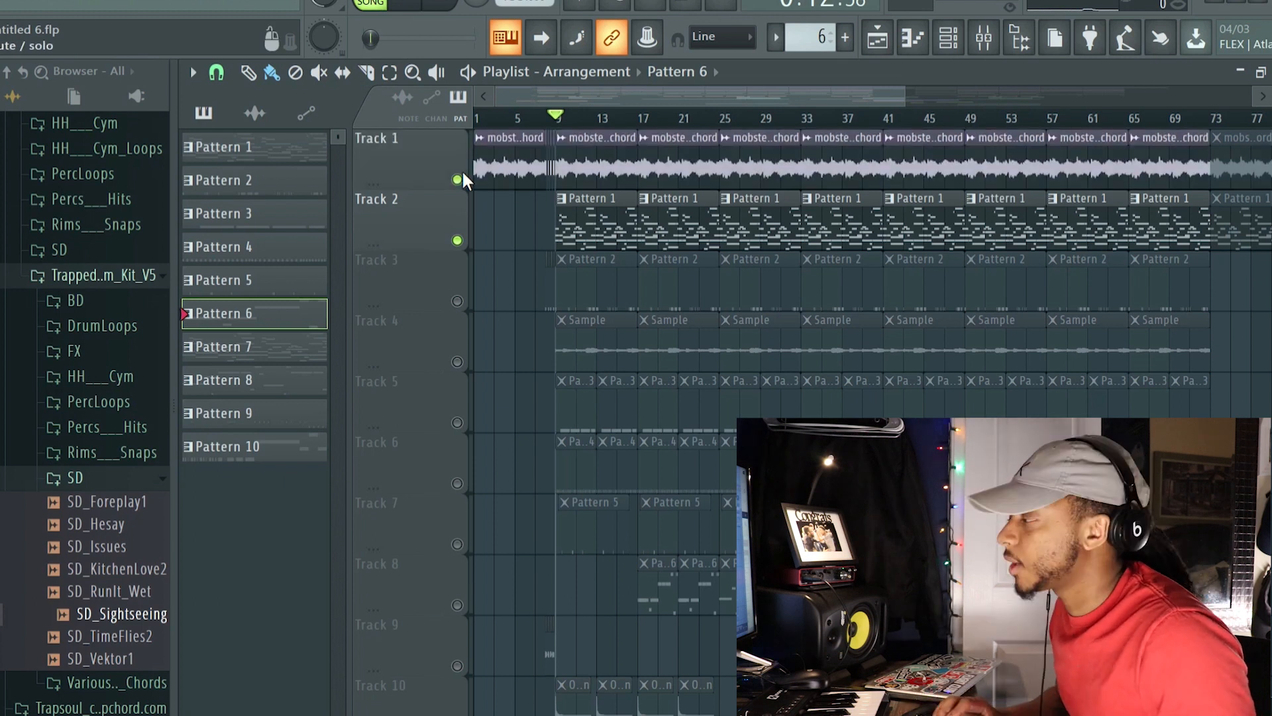
{"action": "key", "text": "space"}
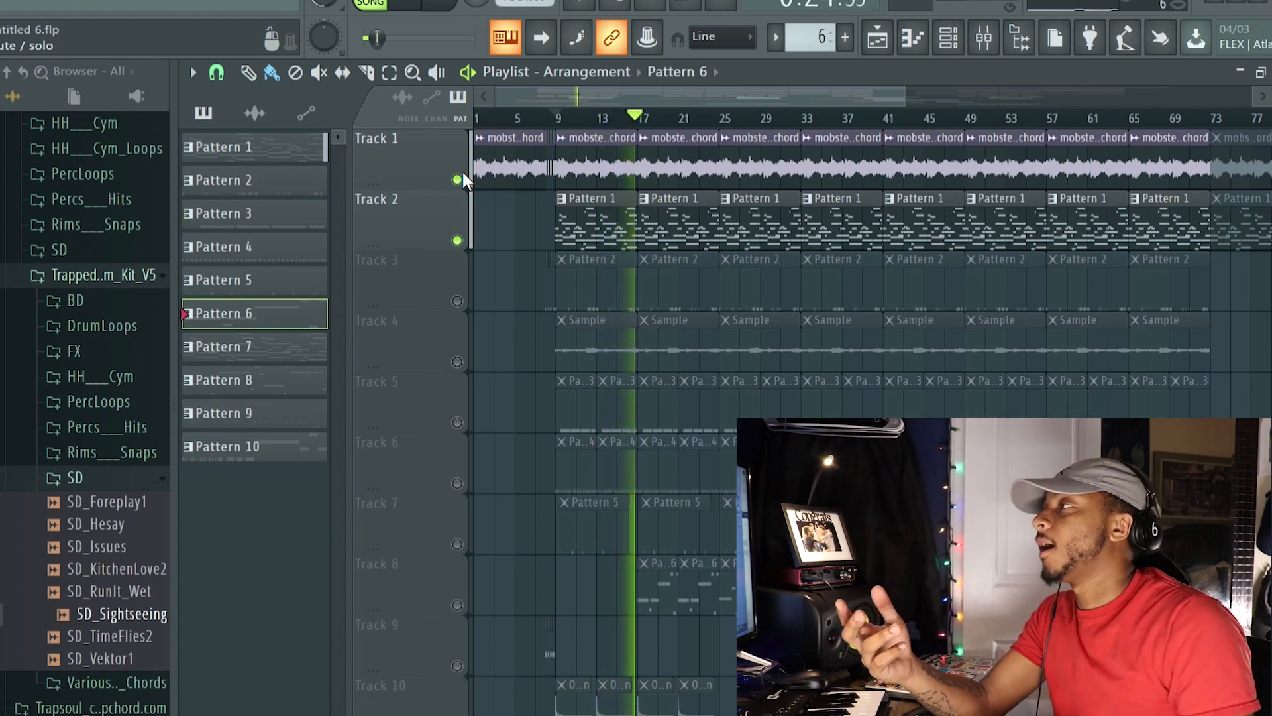
{"action": "key", "text": "space"}
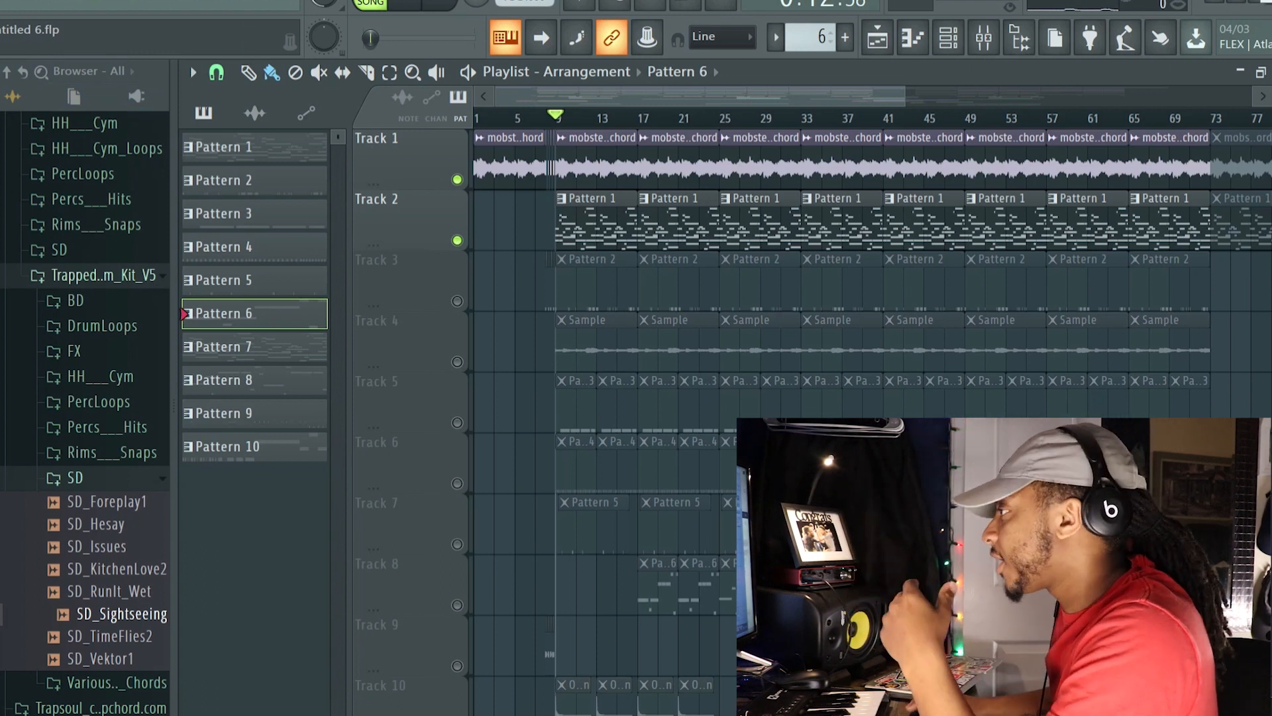
Step: Mute Tracks 1 and 2, enable Track 3 and audition its Pattern 2 clips alone
{"action": "left_click", "coordinate": [458, 241]}
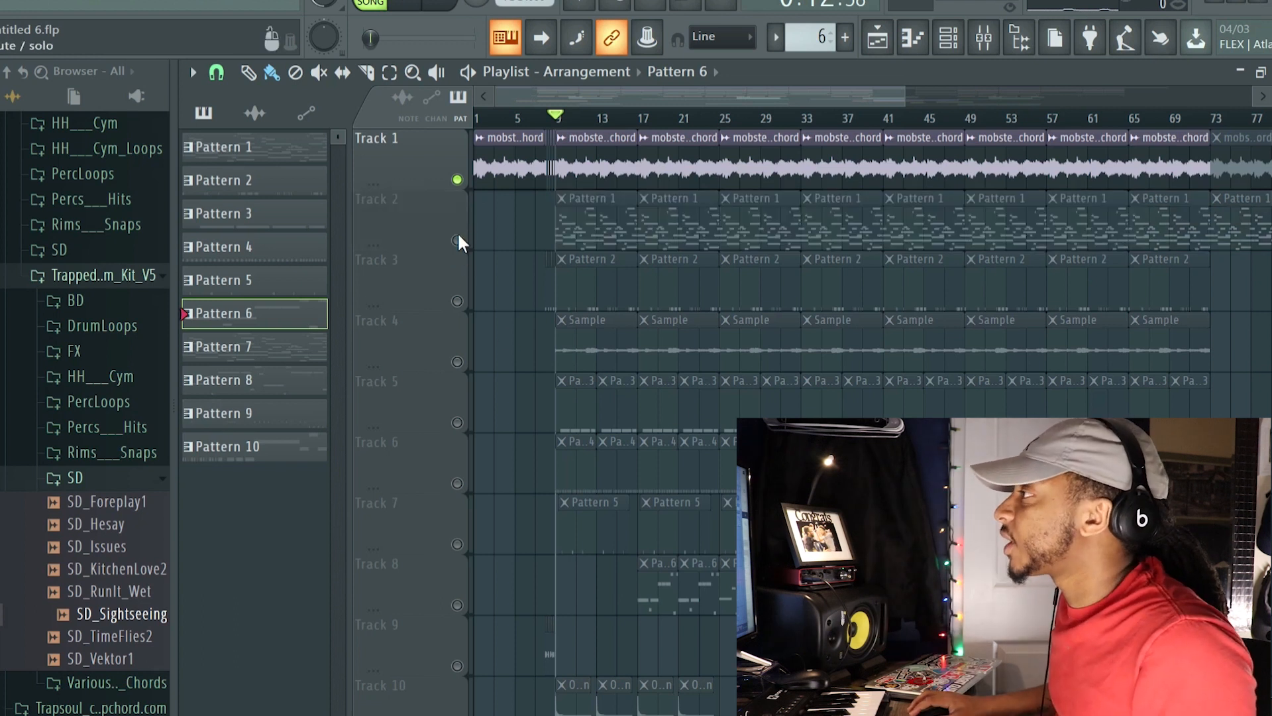
{"action": "left_click", "coordinate": [457, 178]}
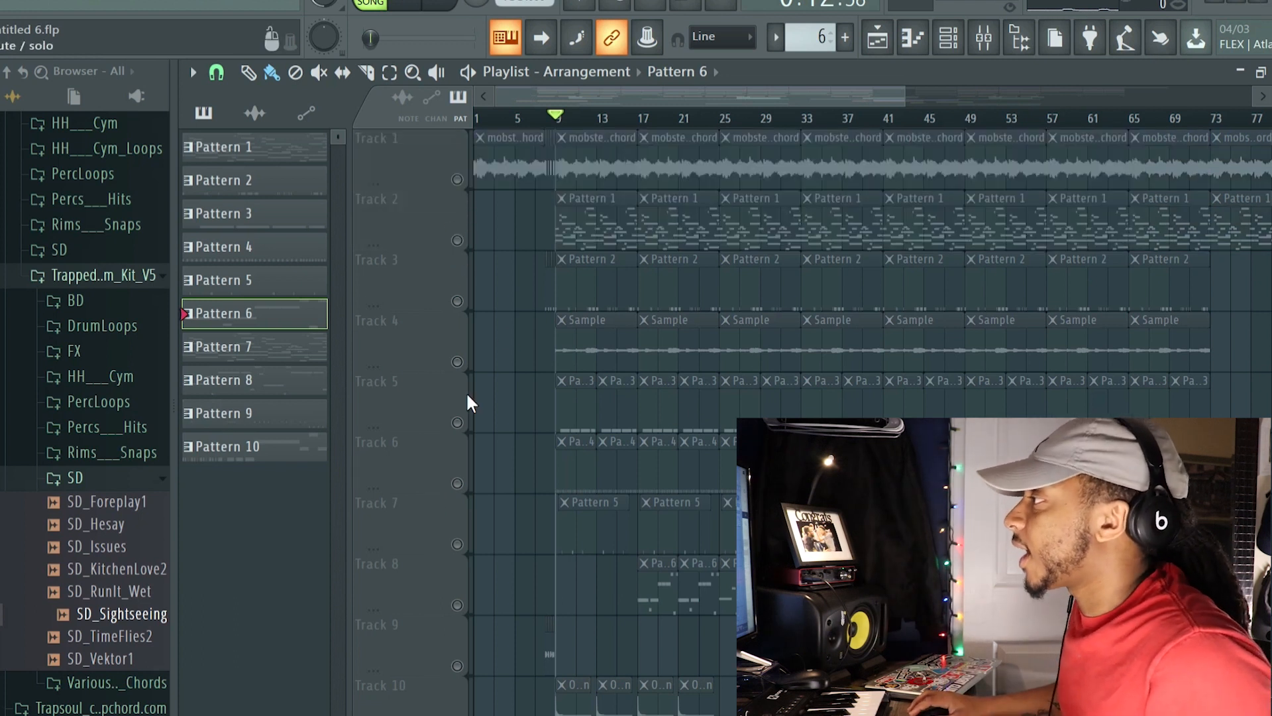
{"action": "left_click", "coordinate": [457, 300]}
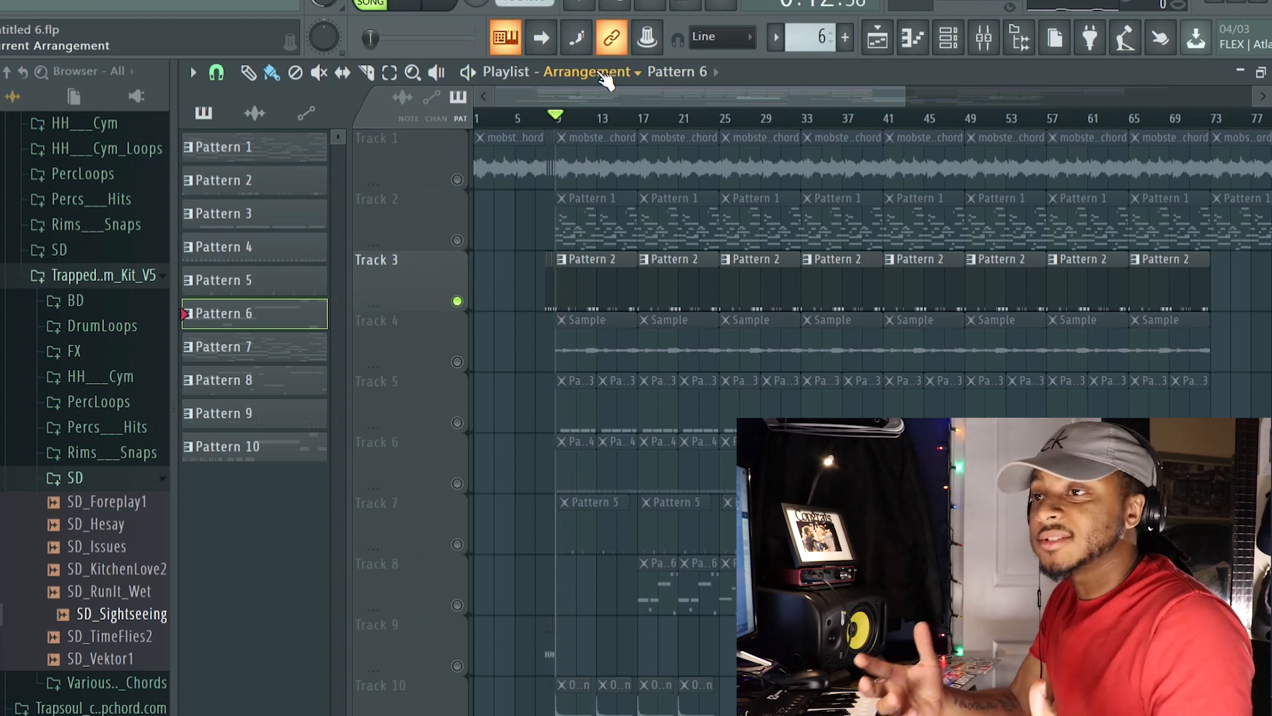
{"action": "key", "text": "space"}
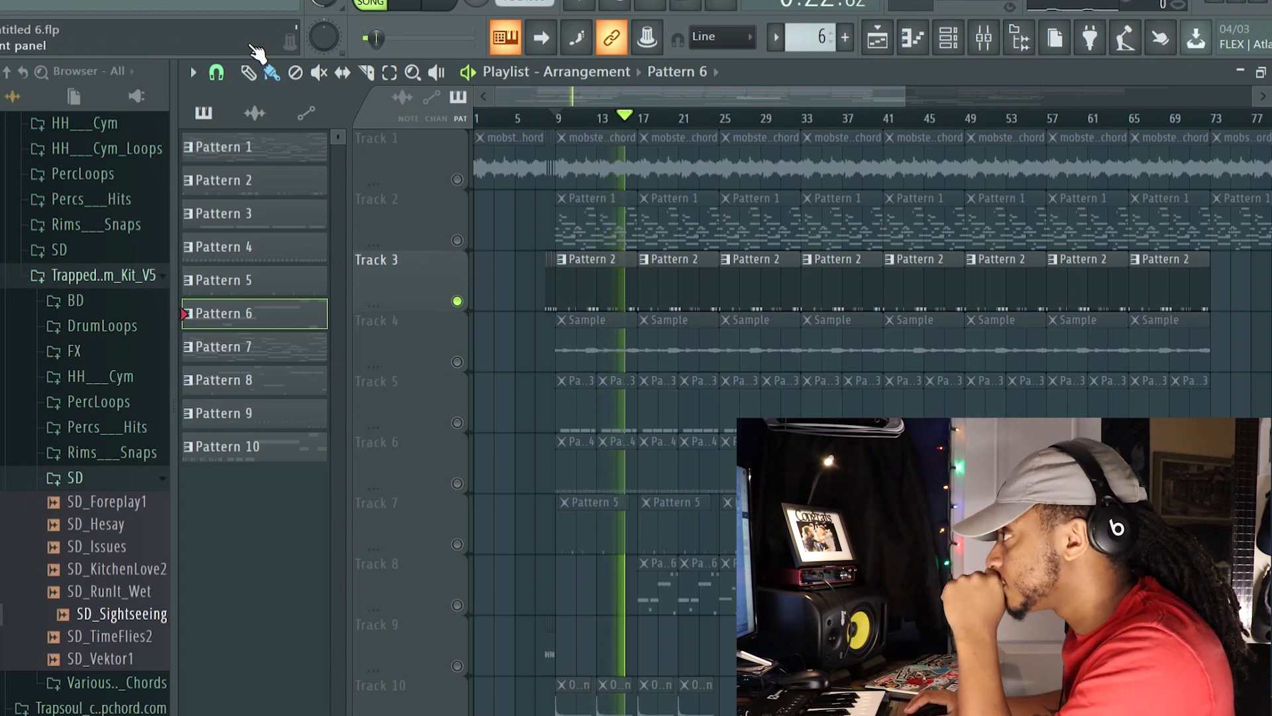
{"action": "left_click", "coordinate": [429, 11]}
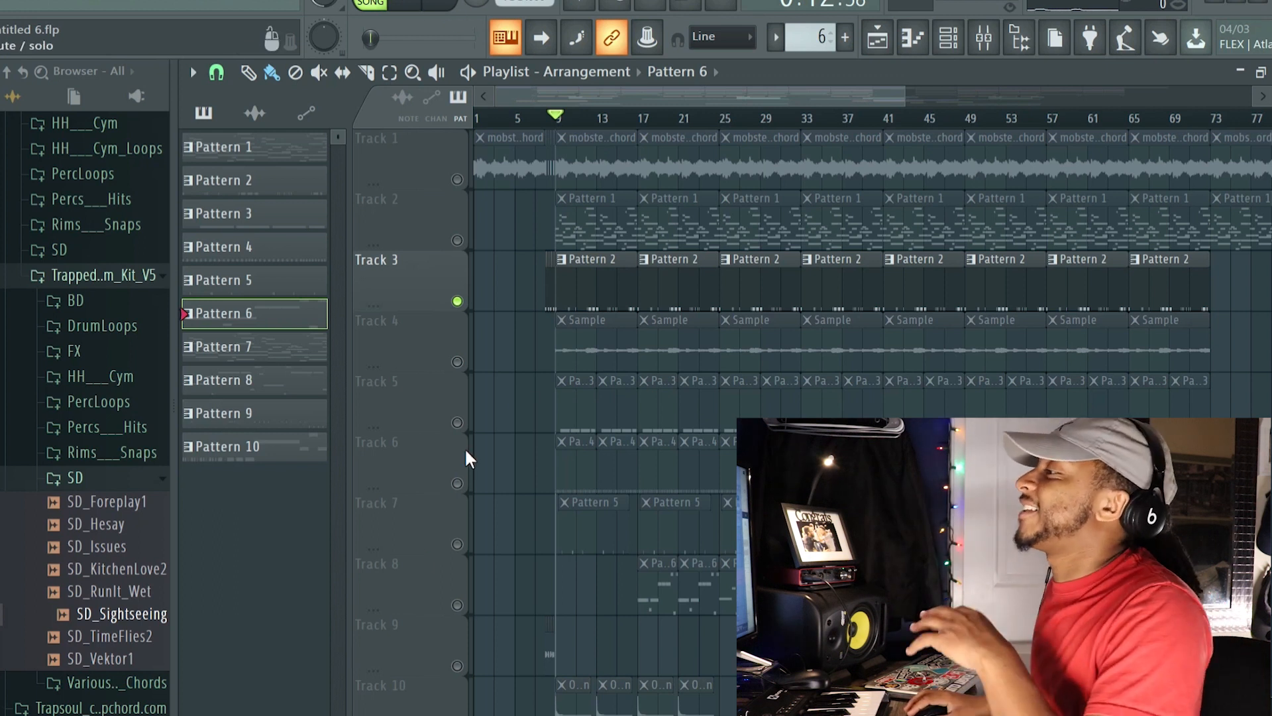
Step: Enable Track 5 and audition its Pattern 3 clips together with Track 3
{"action": "left_click", "coordinate": [457, 423]}
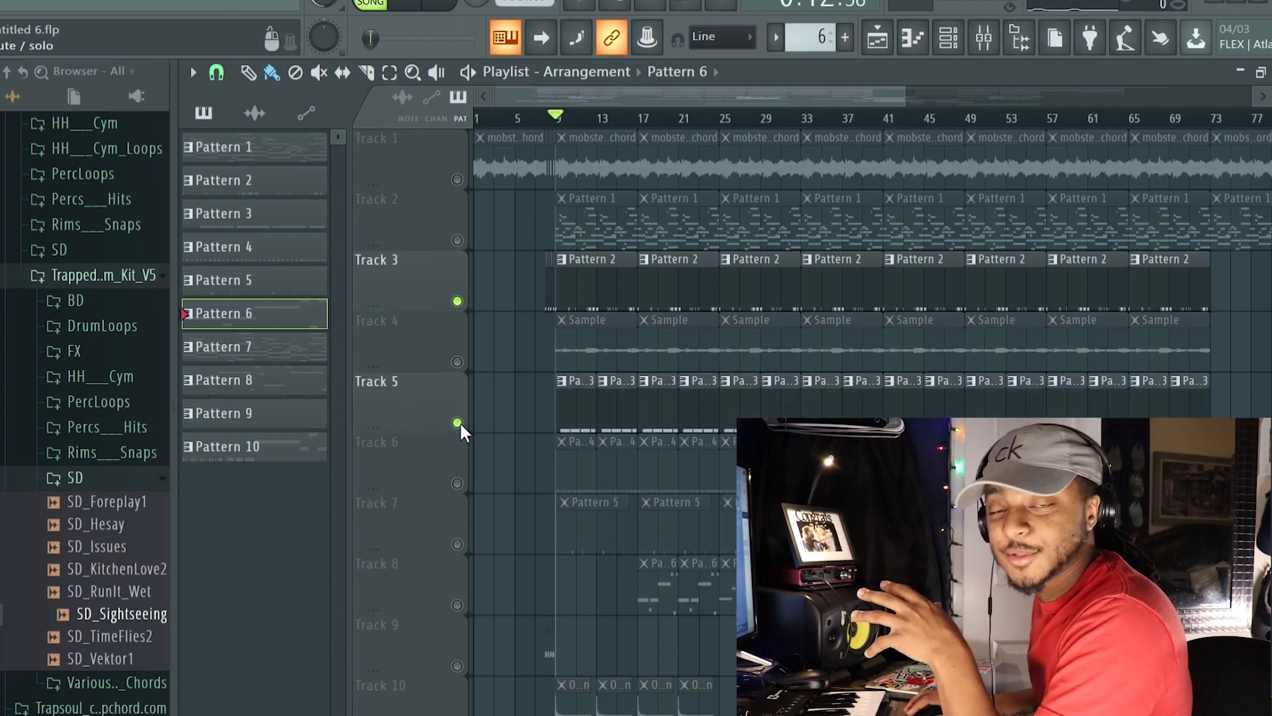
{"action": "key", "text": "space"}
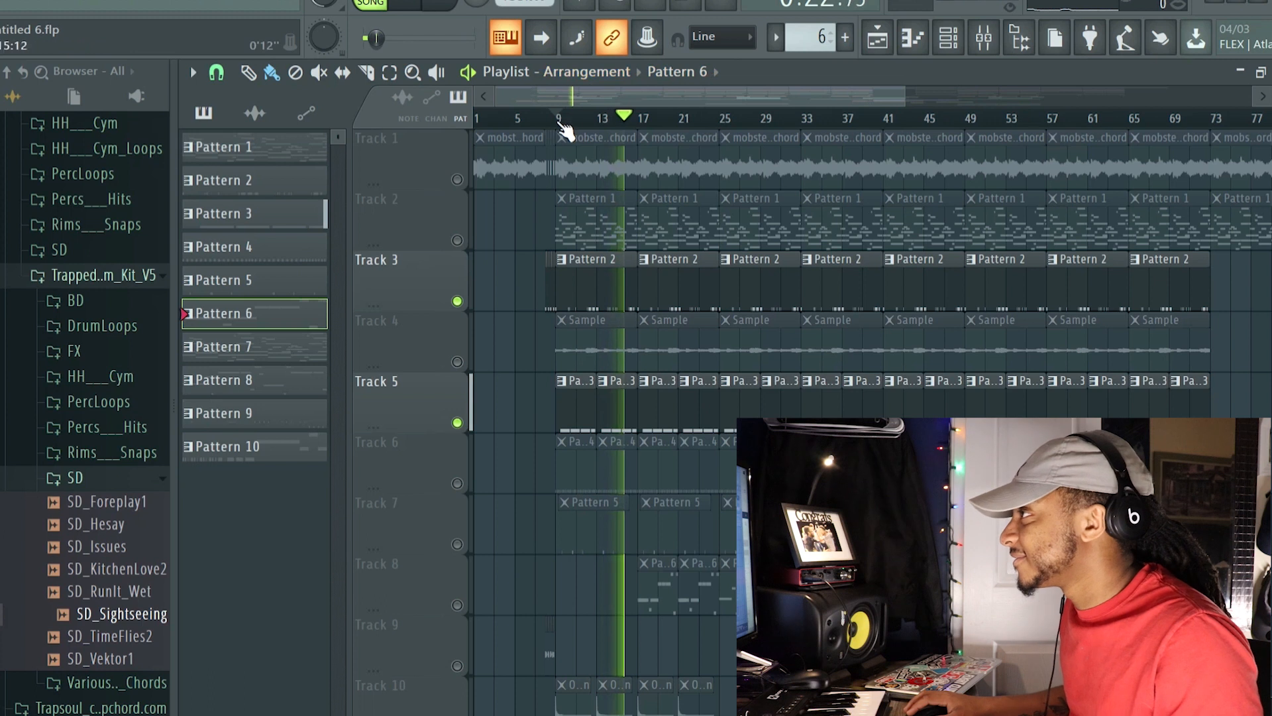
{"action": "key", "text": "space"}
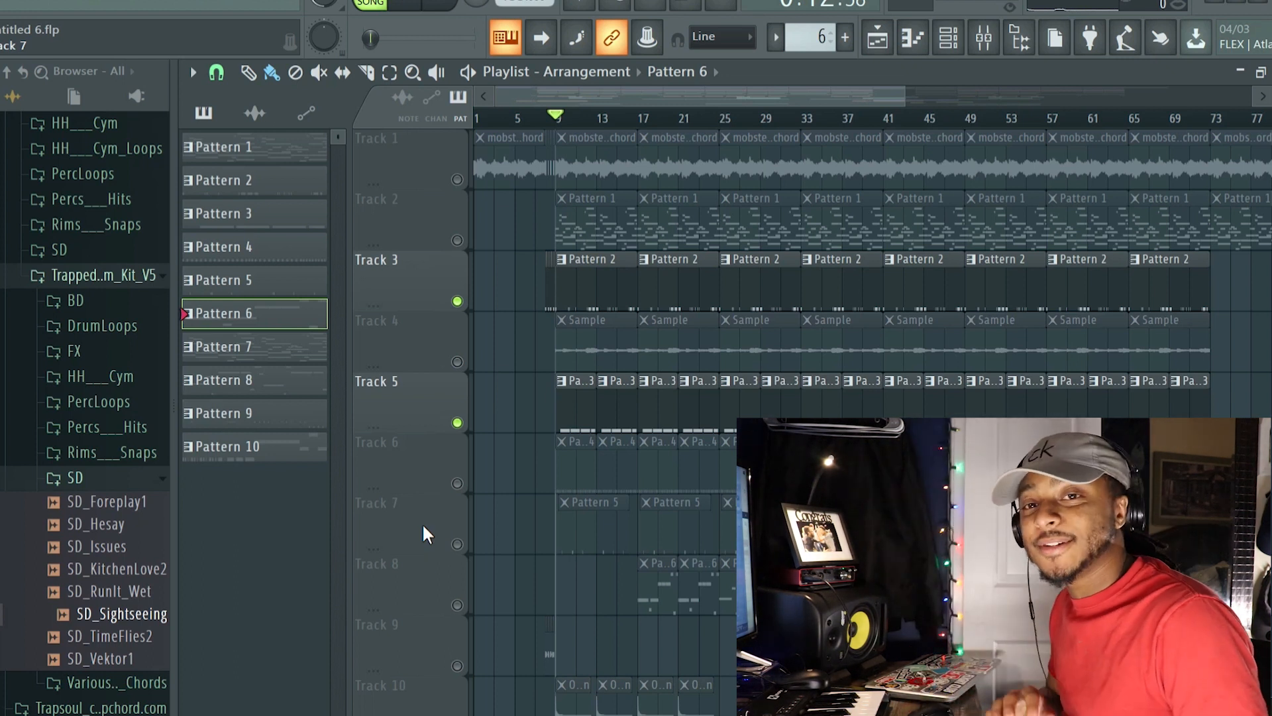
Step: Enable Track 6 and audition its Pattern 4 clips together with Tracks 3 and 5
{"action": "left_click", "coordinate": [465, 490]}
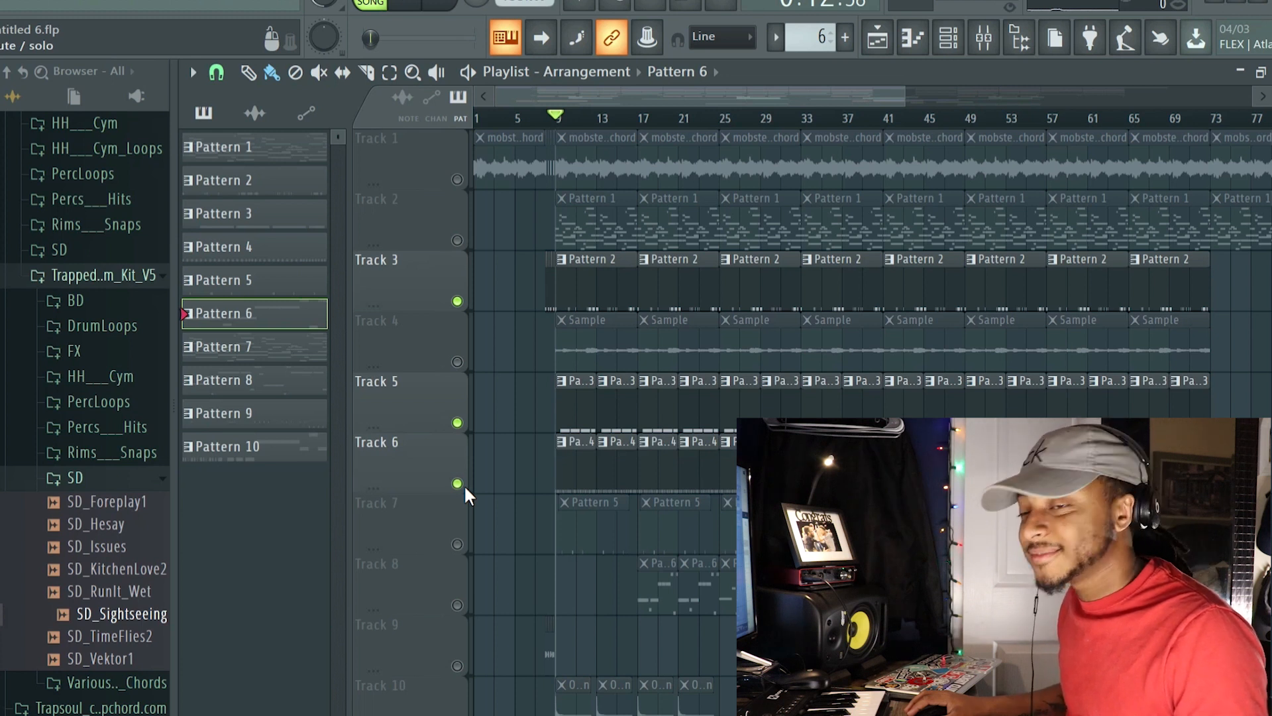
{"action": "key", "text": "space"}
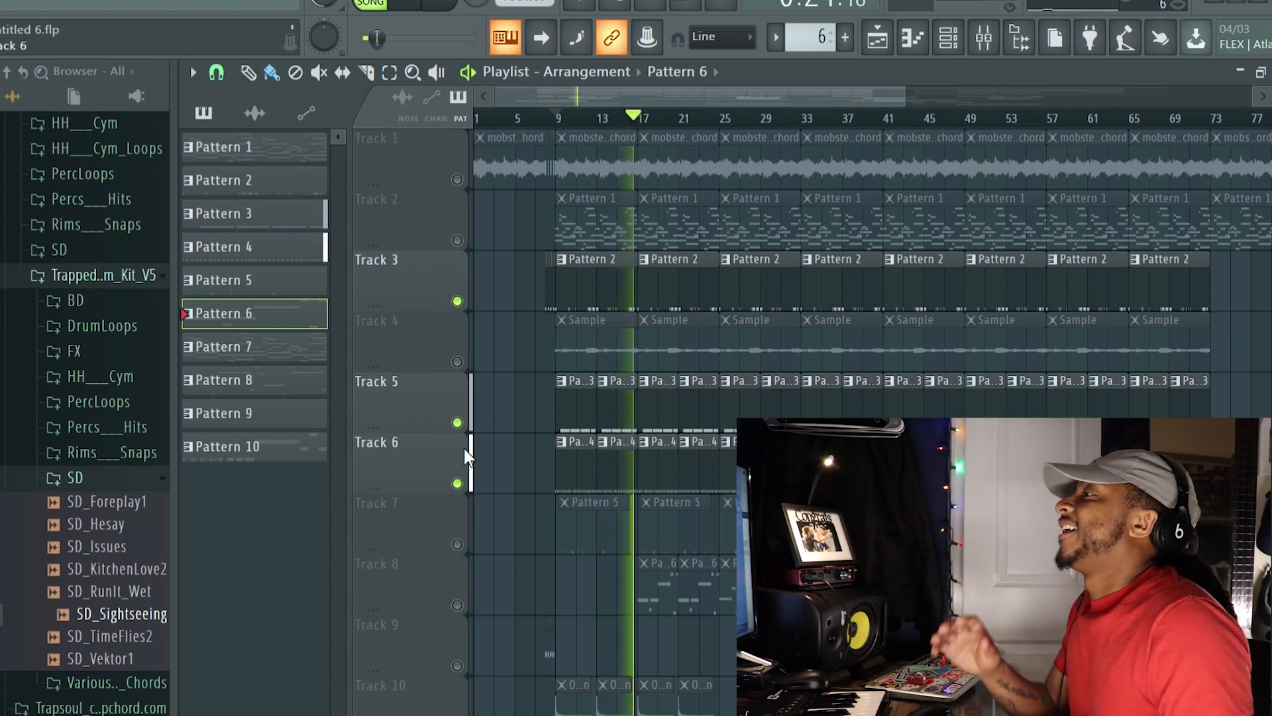
{"action": "key", "text": "space"}
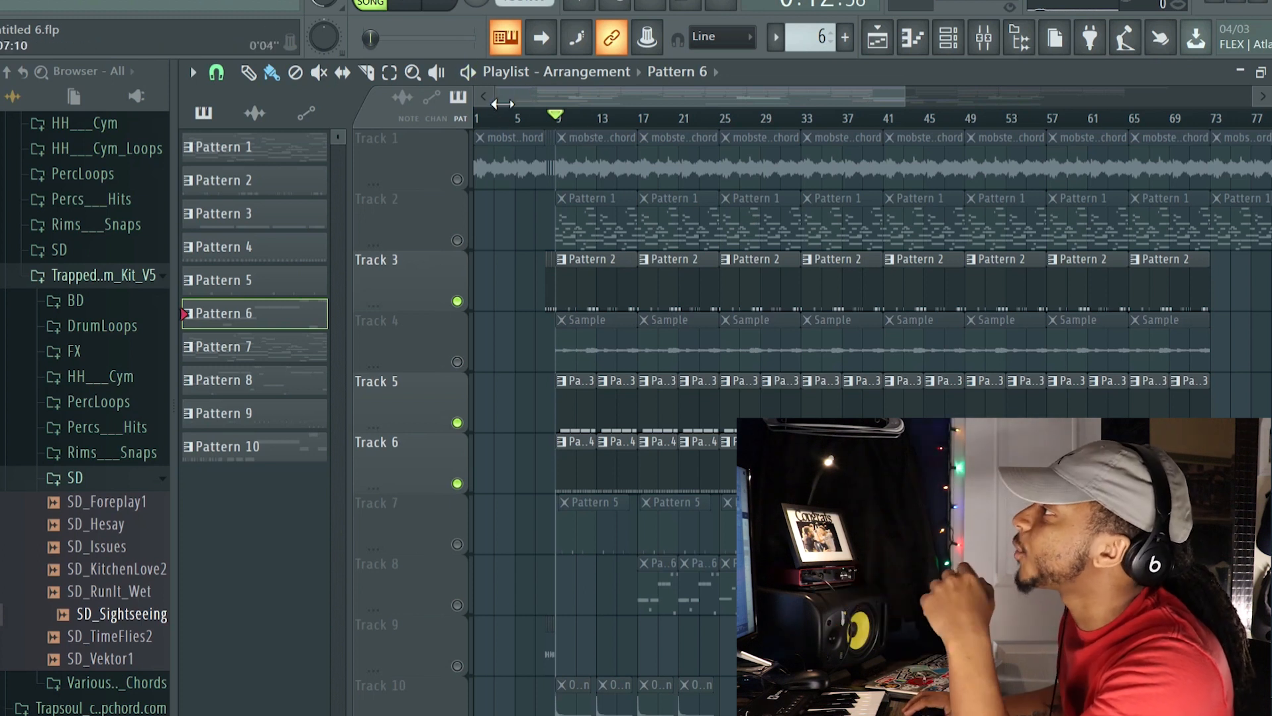
Step: Enable Track 7 and audition its Pattern 5 clips together with Tracks 3, 5 and 6
{"action": "mouse_move", "coordinate": [499, 96]}
{"action": "left_mouse_down"}
{"action": "mouse_move", "coordinate": [601, 98]}
{"action": "mouse_move", "coordinate": [512, 98]}
{"action": "left_mouse_up"}
{"action": "left_click_drag", "start_coordinate": [905, 98], "coordinate": [631, 99]}
{"action": "left_click_drag", "start_coordinate": [509, 98], "coordinate": [529, 100]}
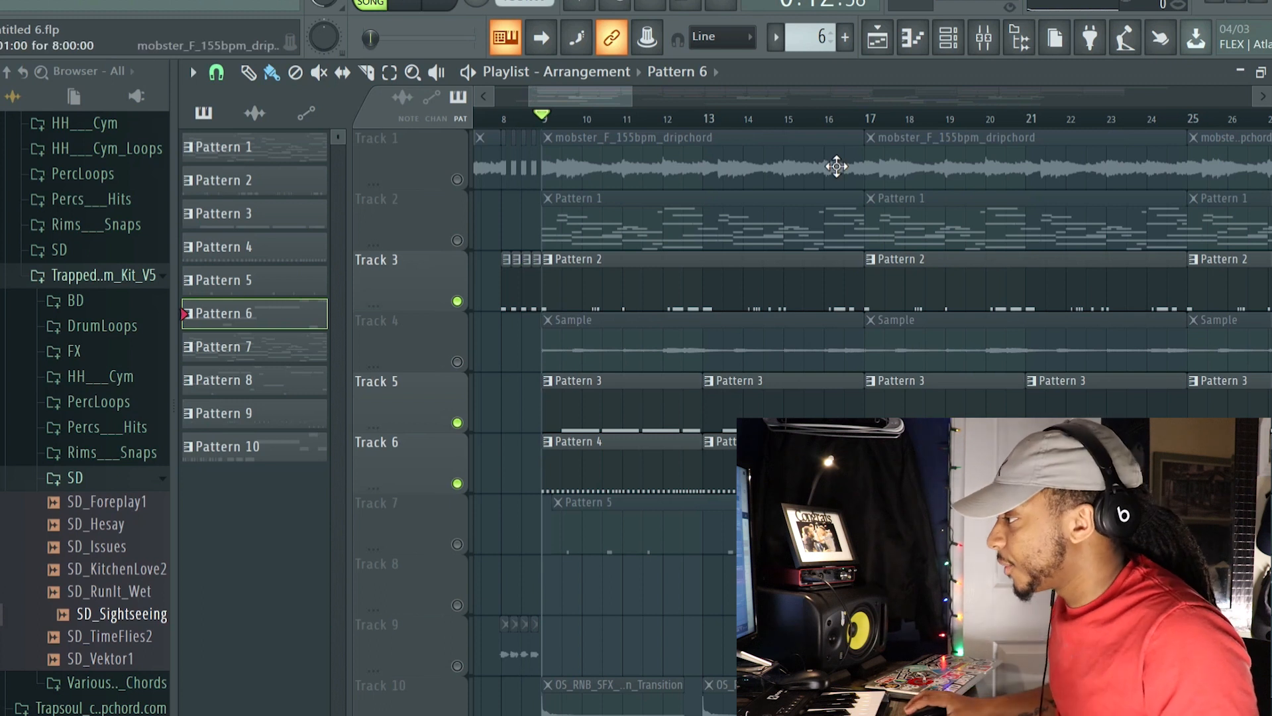
{"action": "left_click", "coordinate": [457, 544]}
{"action": "key", "text": "space"}
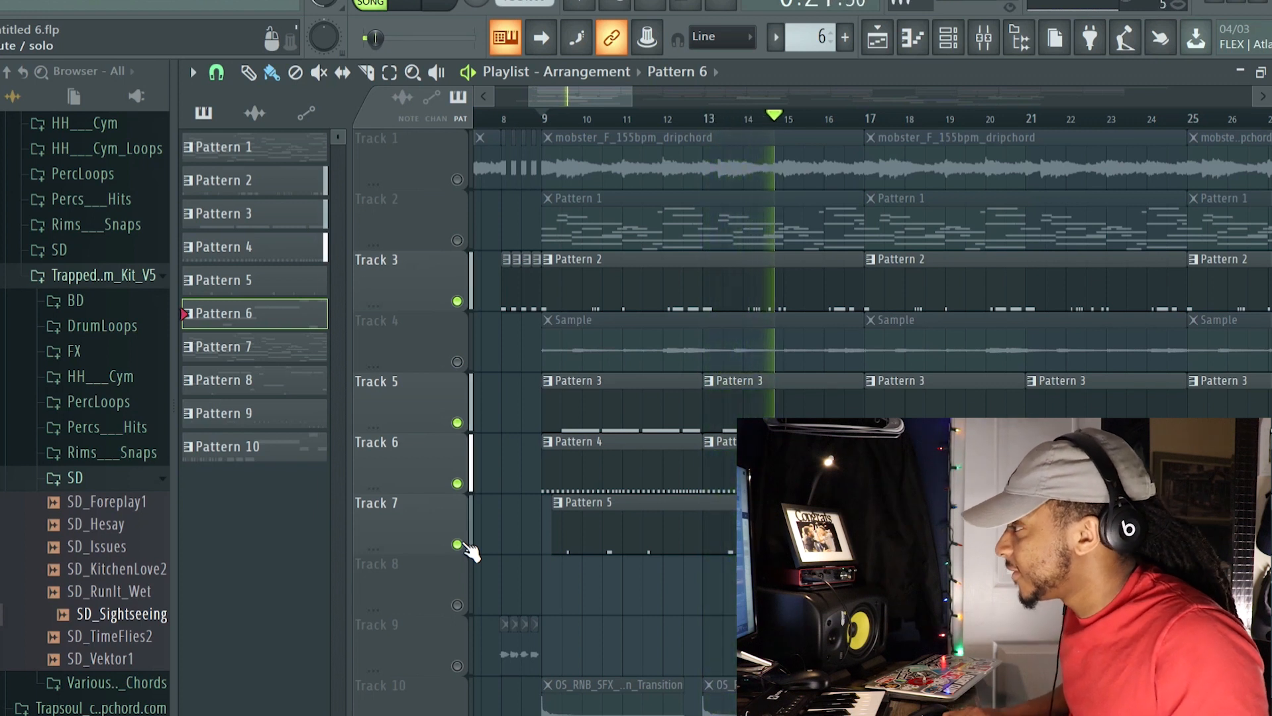
{"action": "key", "text": "space"}
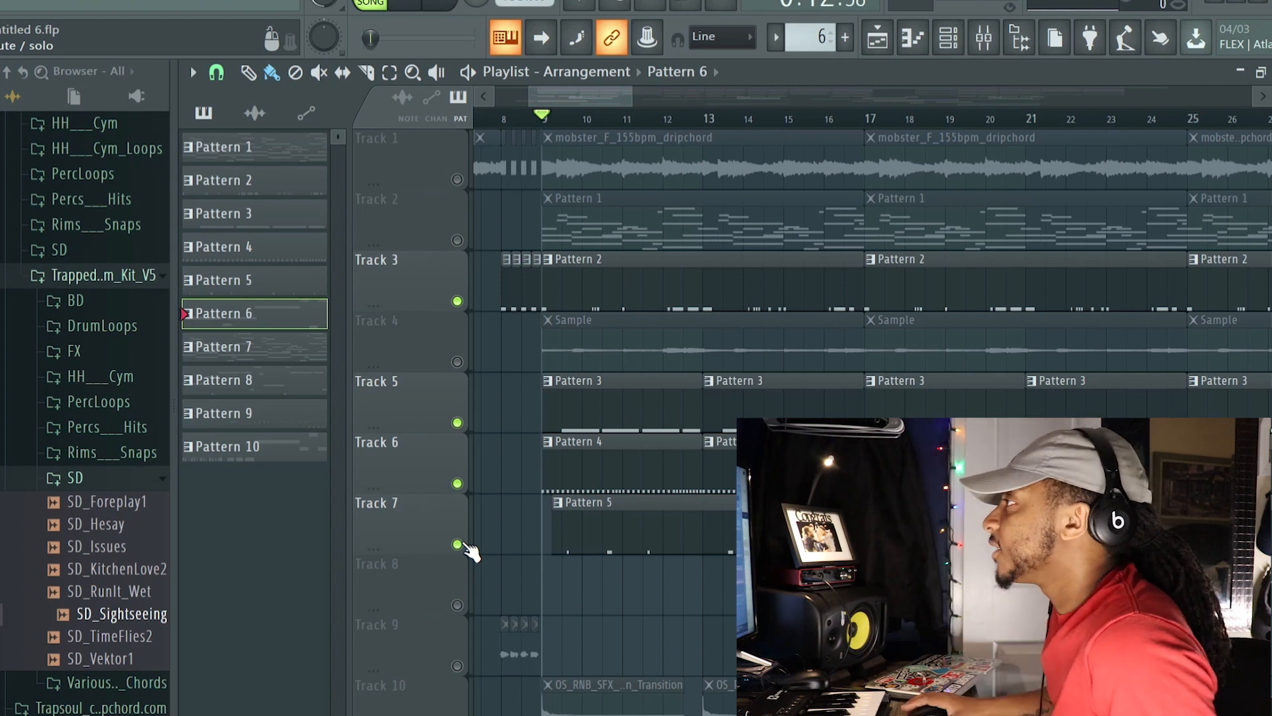
Step: Mute Tracks 3, 5, 6 and 7, enable Track 4, and audition its Sample clips alone while checking the mixer
{"action": "left_click_drag", "start_coordinate": [533, 102], "coordinate": [498, 102]}
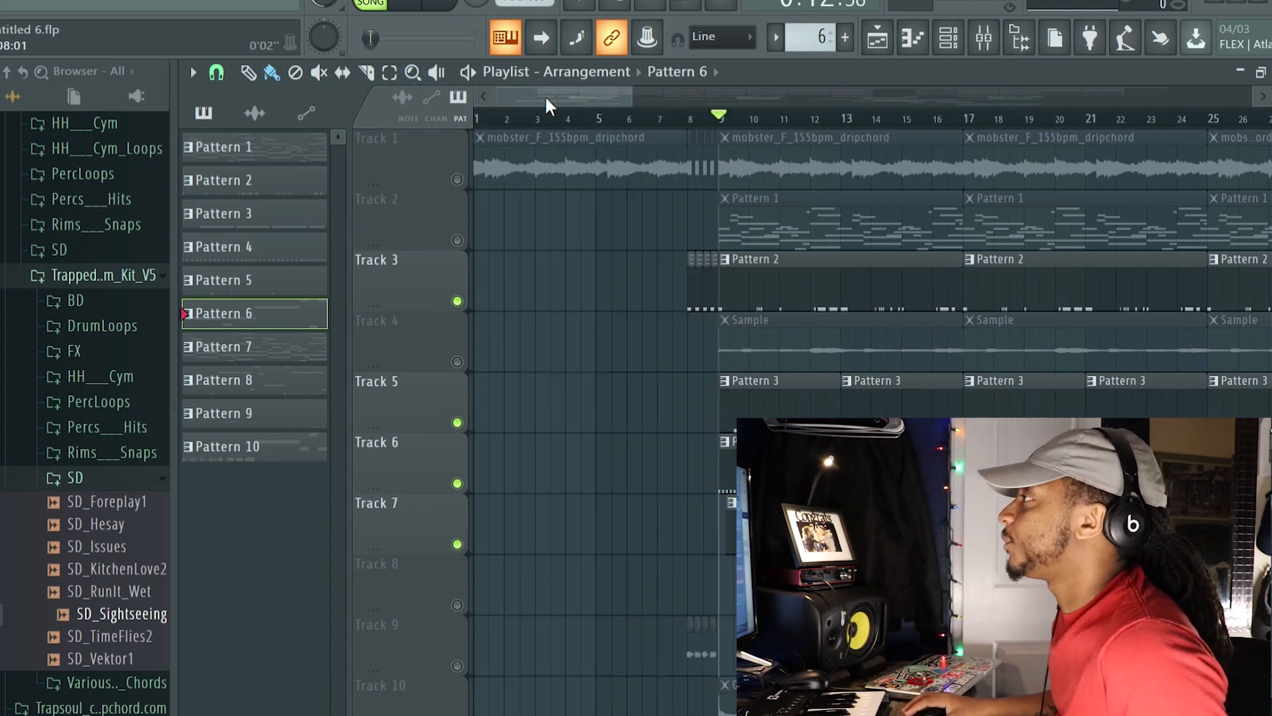
{"action": "left_click_drag", "start_coordinate": [631, 97], "coordinate": [529, 112]}
{"action": "left_click_drag", "start_coordinate": [602, 93], "coordinate": [785, 109]}
{"action": "scroll", "coordinate": [673, 205], "scroll_direction": "down", "scroll_amount": 3}
{"action": "scroll", "coordinate": [666, 261], "scroll_direction": "up", "scroll_amount": 3}
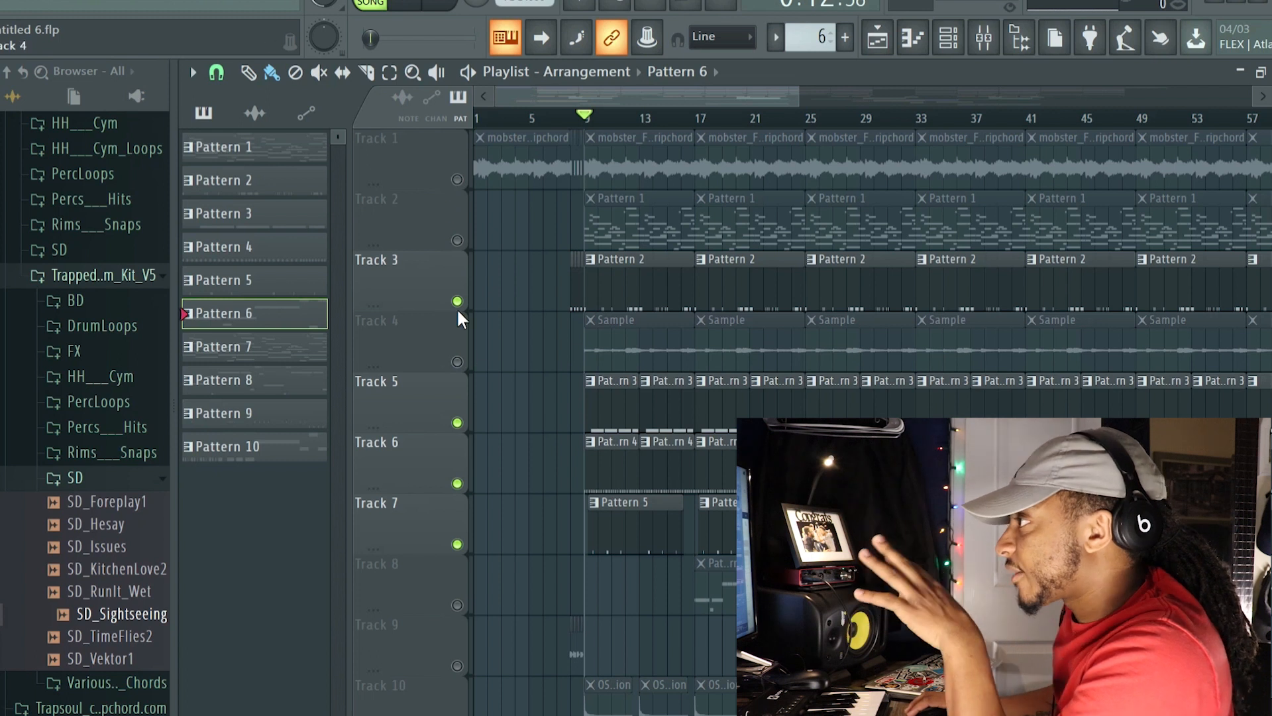
{"action": "left_click_drag", "start_coordinate": [459, 304], "coordinate": [467, 540]}
{"action": "left_click", "coordinate": [467, 540]}
{"action": "left_click", "coordinate": [457, 362]}
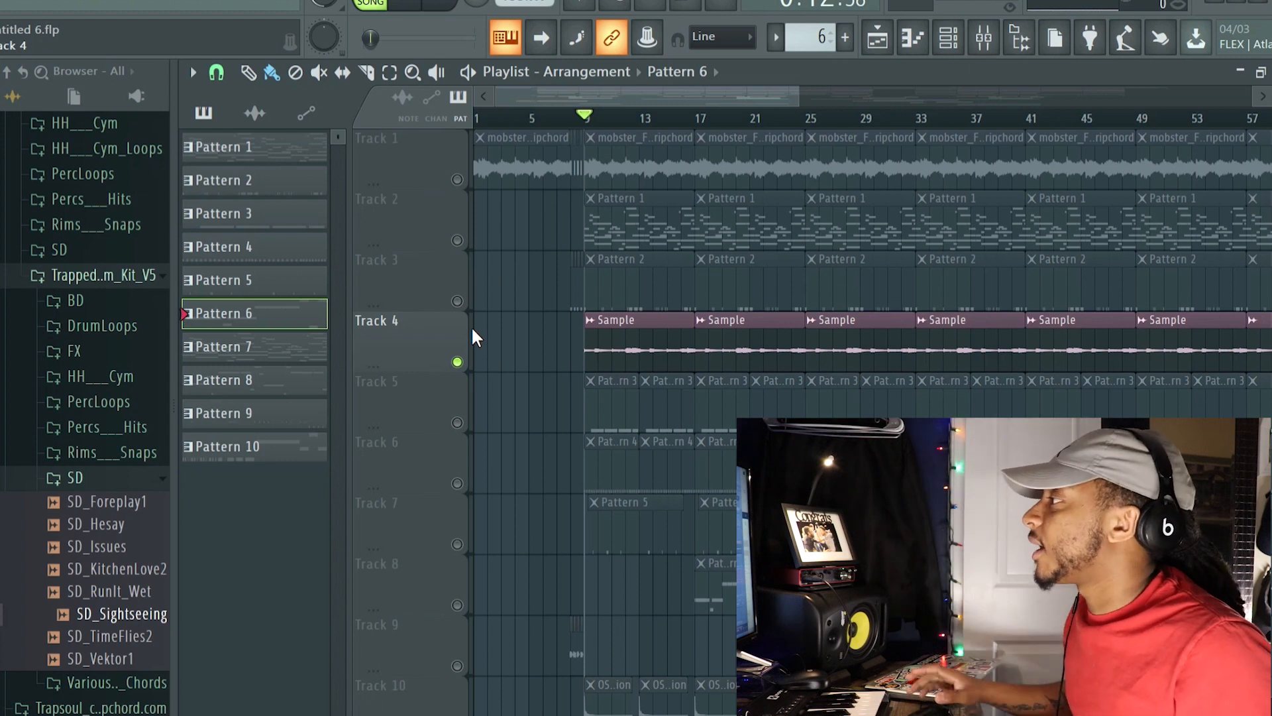
{"action": "key", "text": "space"}
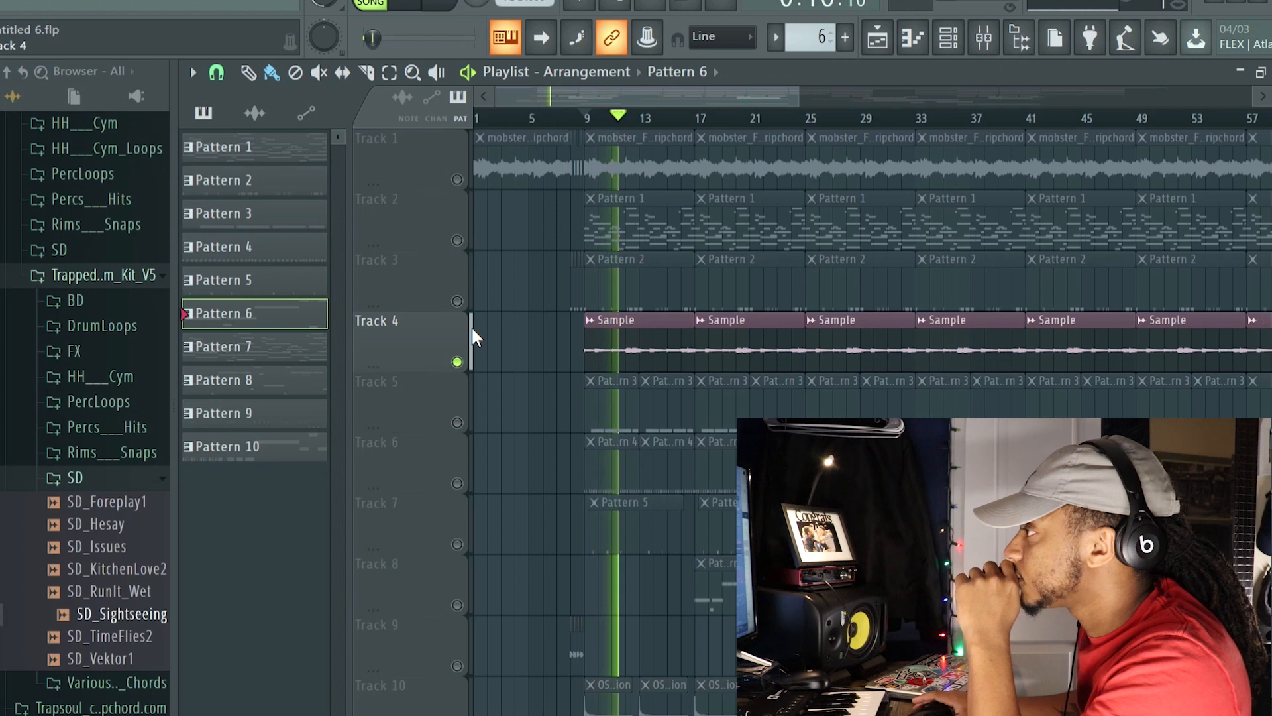
{"action": "left_click", "coordinate": [984, 38]}
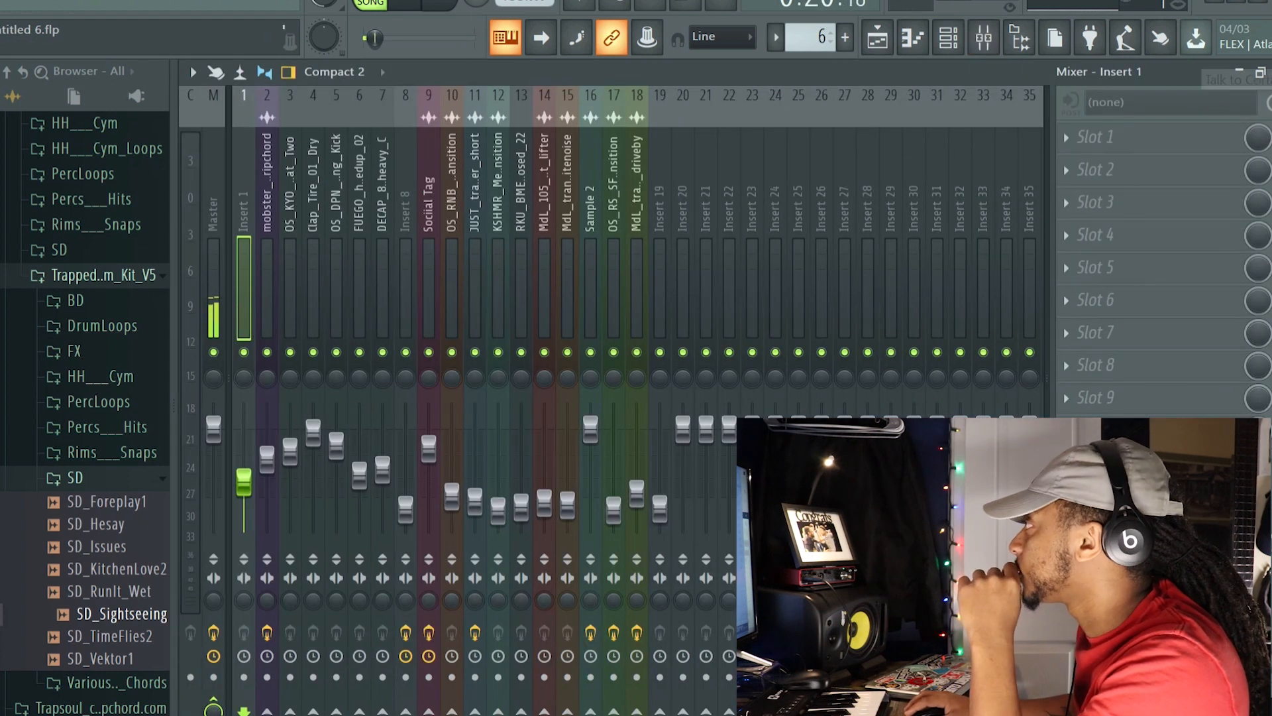
{"action": "key", "text": "F5"}
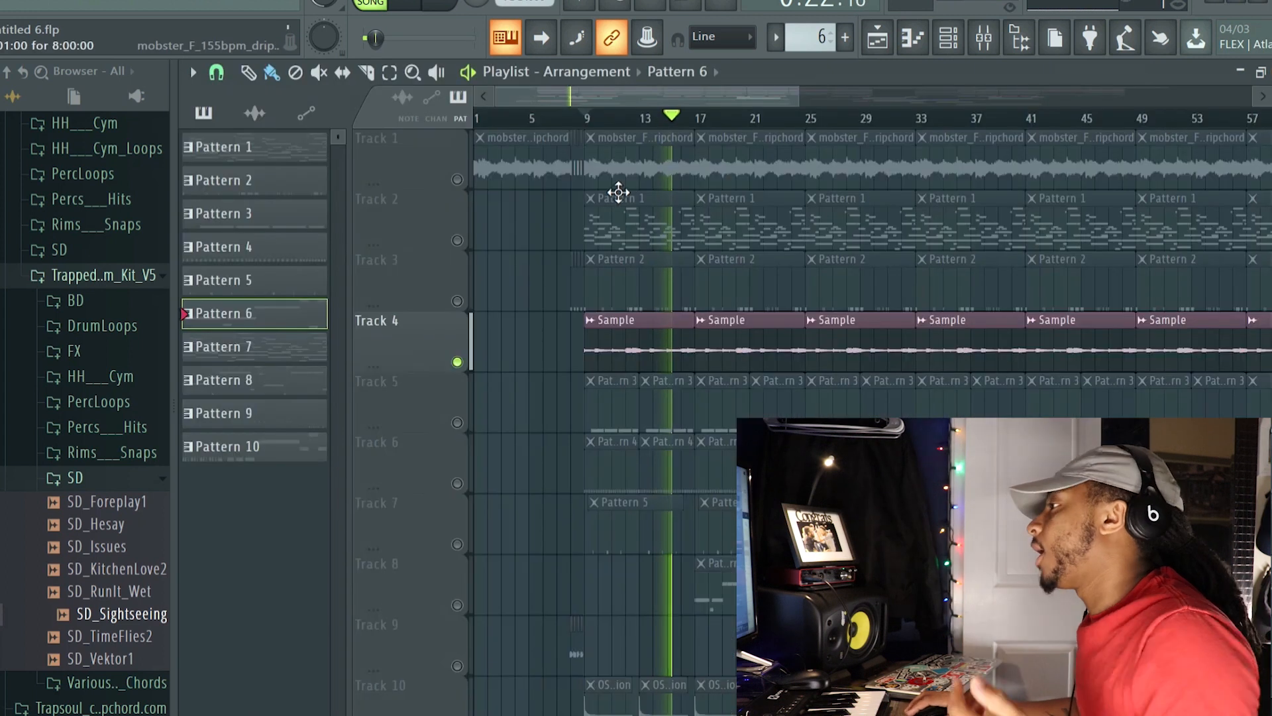
Step: Stop the playback of the Sample clips and bring up the mixer
{"action": "key", "text": "space"}
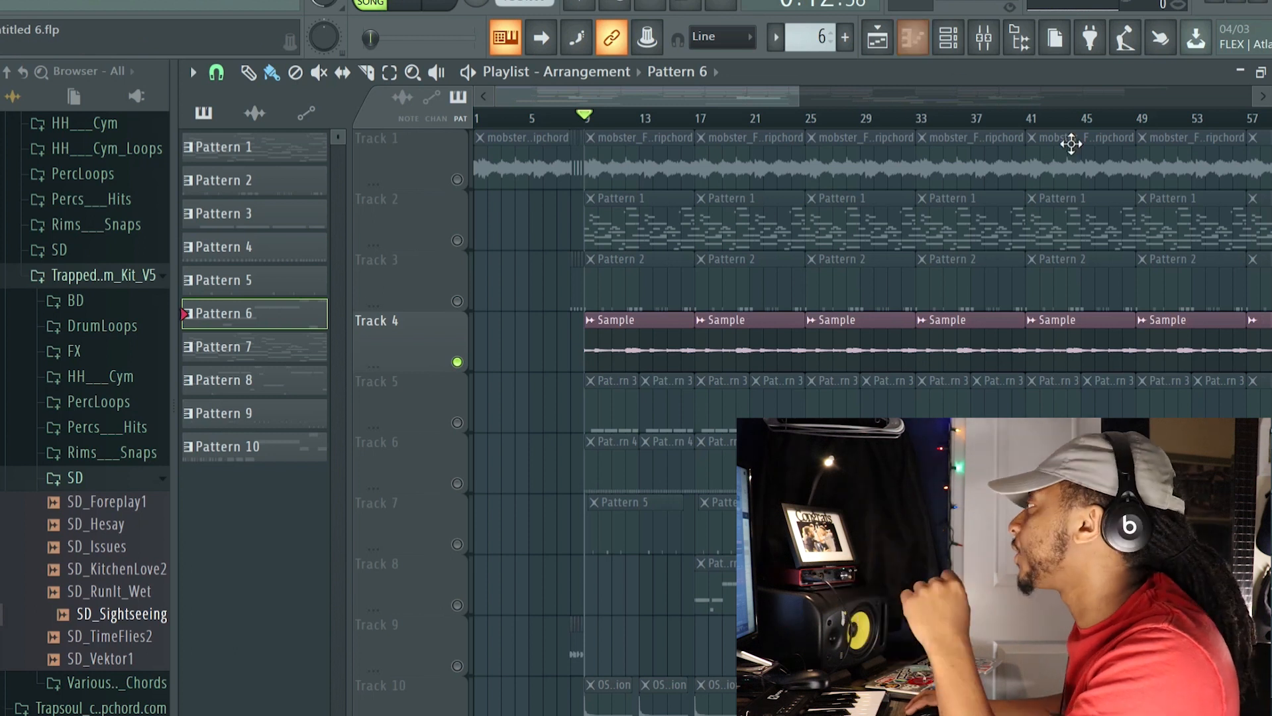
{"action": "key", "text": "F6"}
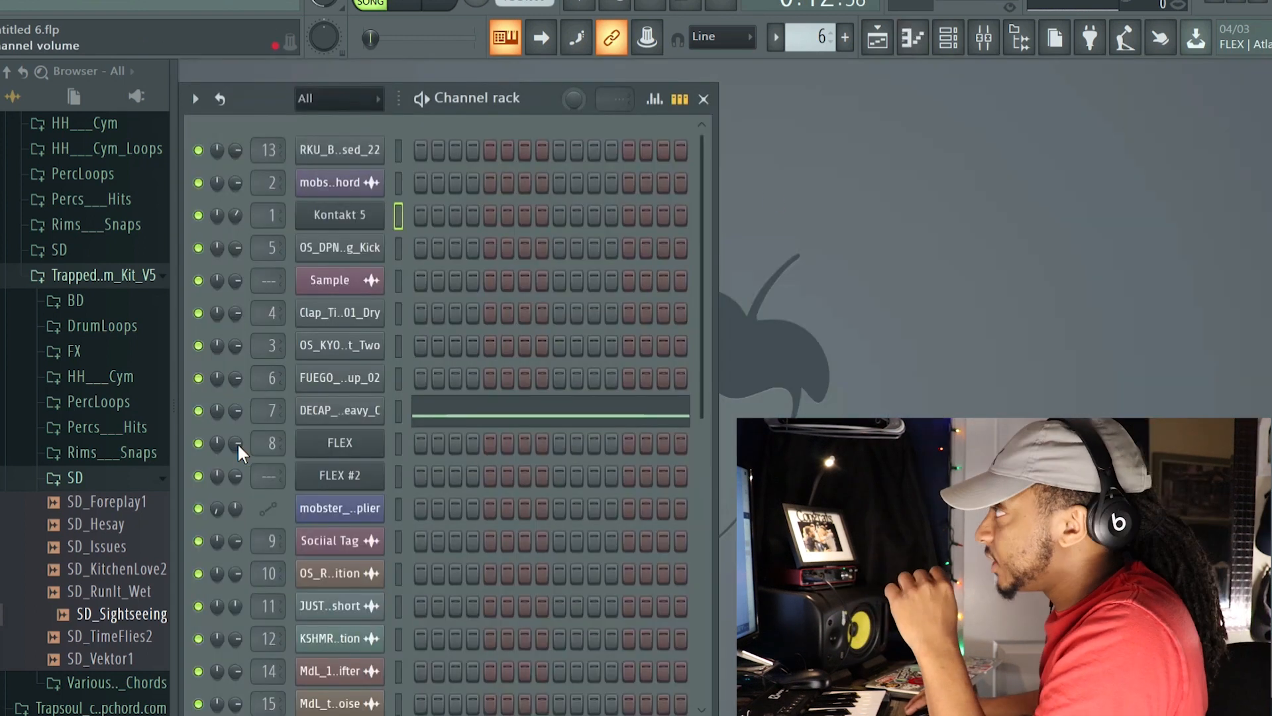
{"action": "left_click", "coordinate": [983, 37]}
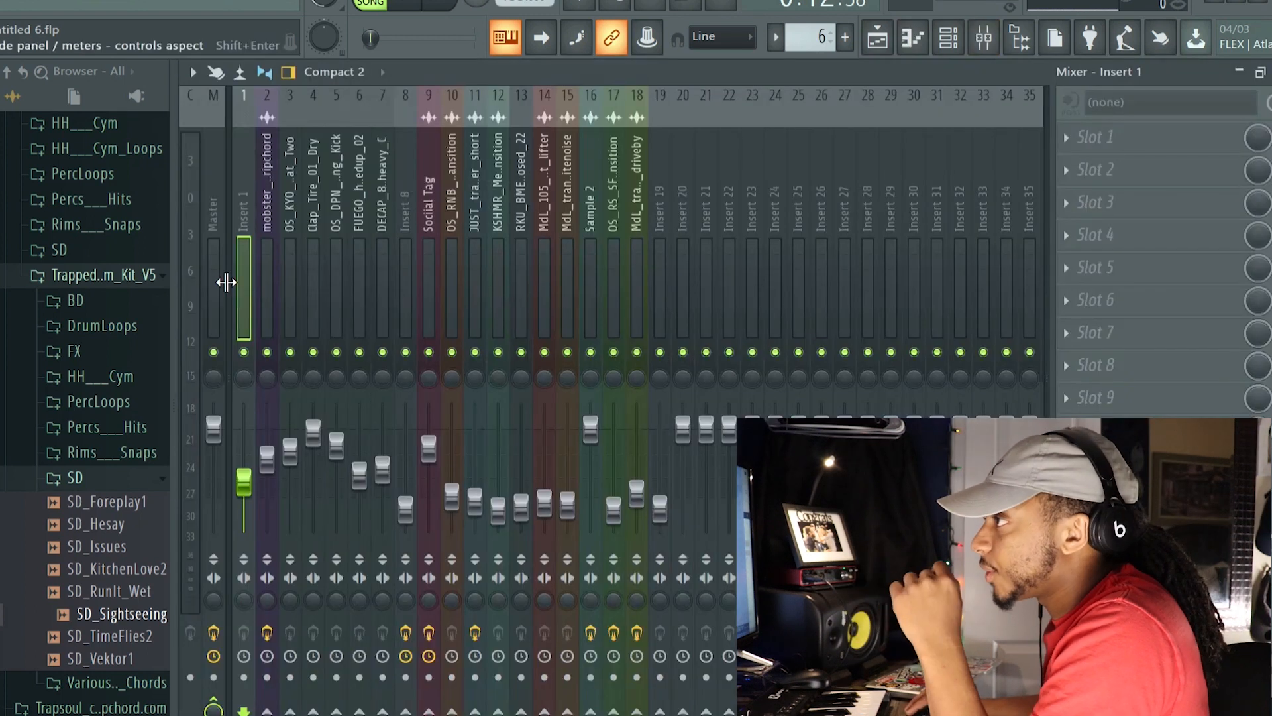
Step: Go through mixer inserts 1 to 8 and examine their effect slots, finishing on the mobster melody's insert 2
{"action": "left_click", "coordinate": [267, 226]}
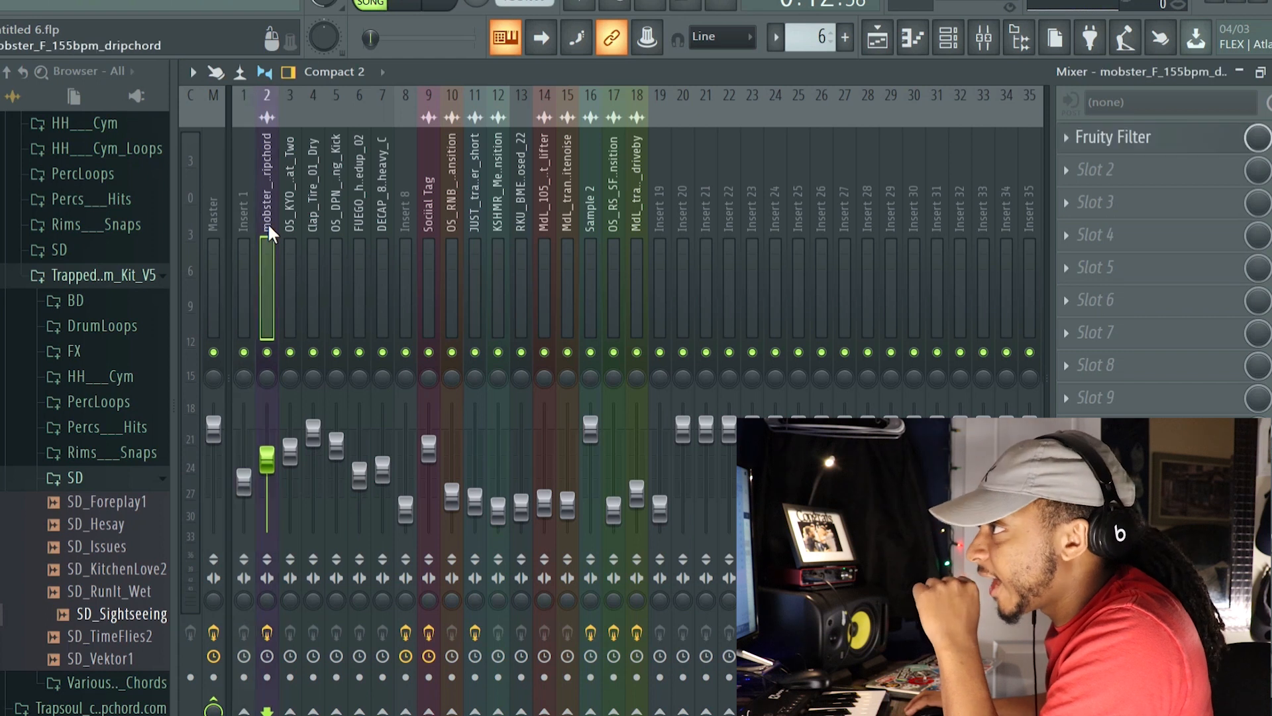
{"action": "left_click", "coordinate": [293, 180]}
{"action": "left_click", "coordinate": [305, 181]}
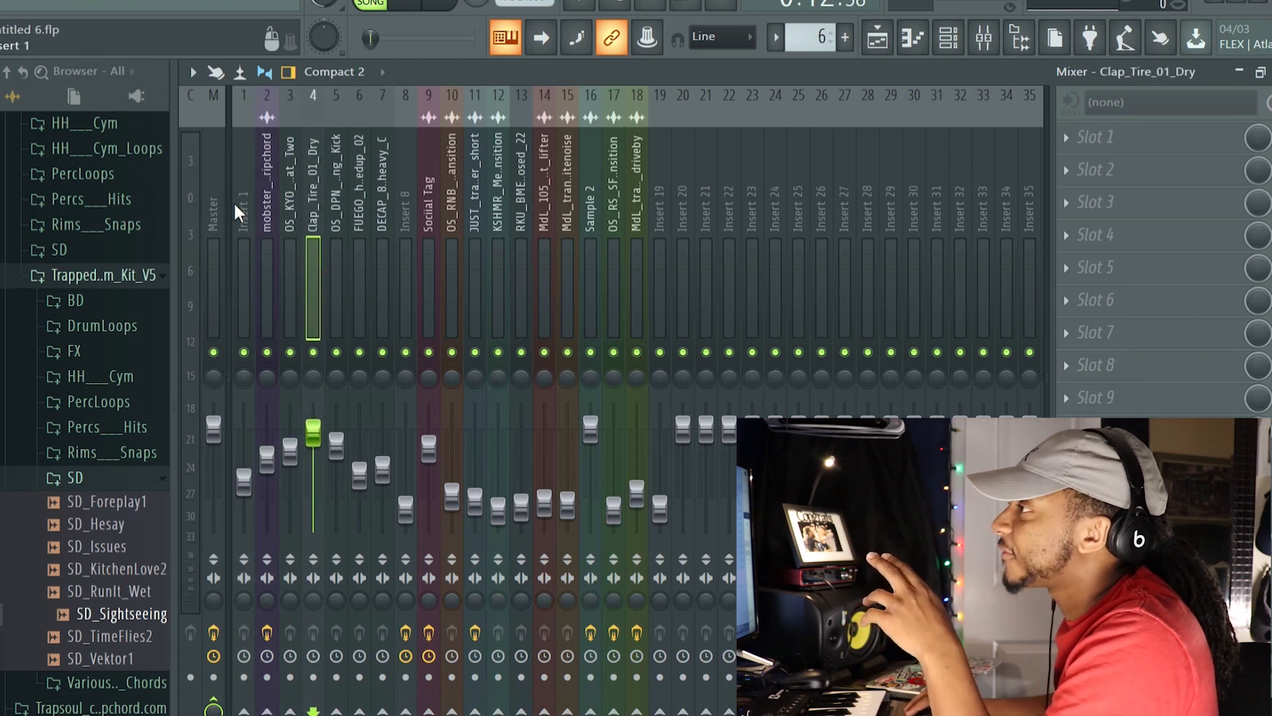
{"action": "left_click", "coordinate": [235, 202]}
{"action": "left_click", "coordinate": [318, 199]}
{"action": "left_click", "coordinate": [334, 190]}
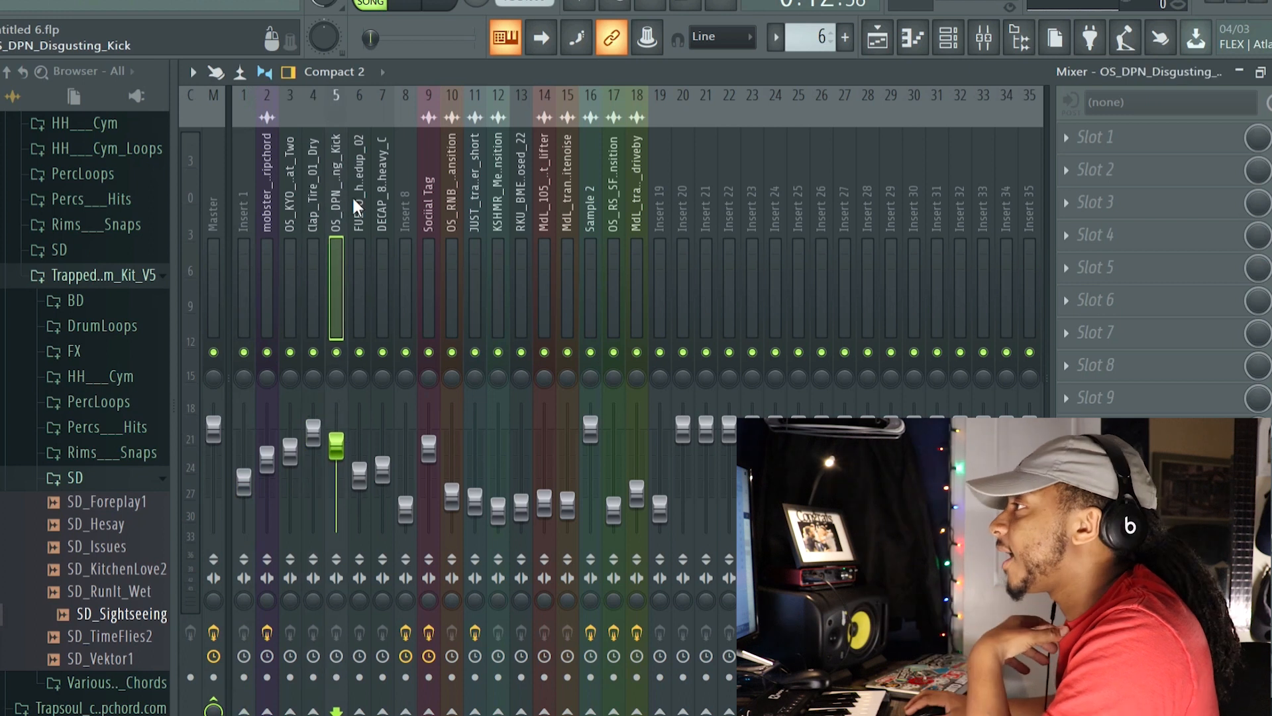
{"action": "left_click", "coordinate": [355, 196]}
{"action": "left_click", "coordinate": [375, 195]}
{"action": "left_click", "coordinate": [399, 195]}
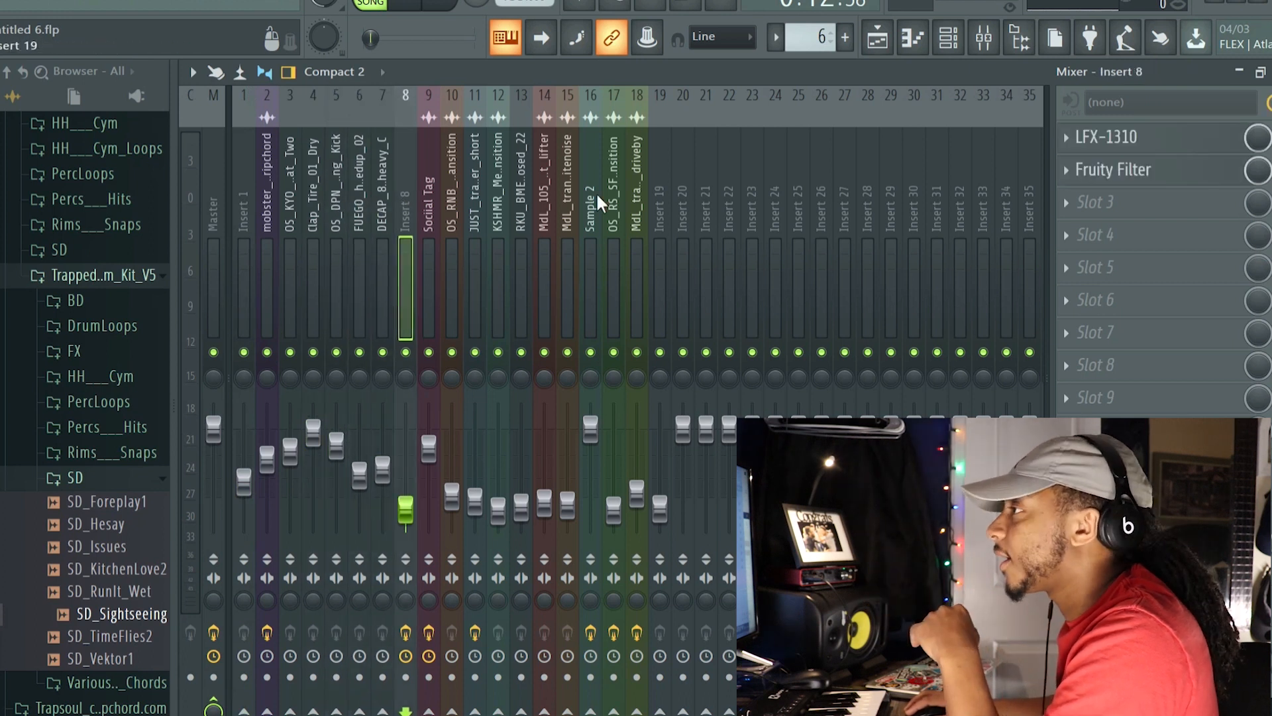
{"action": "left_click", "coordinate": [279, 211]}
{"action": "left_click", "coordinate": [263, 209]}
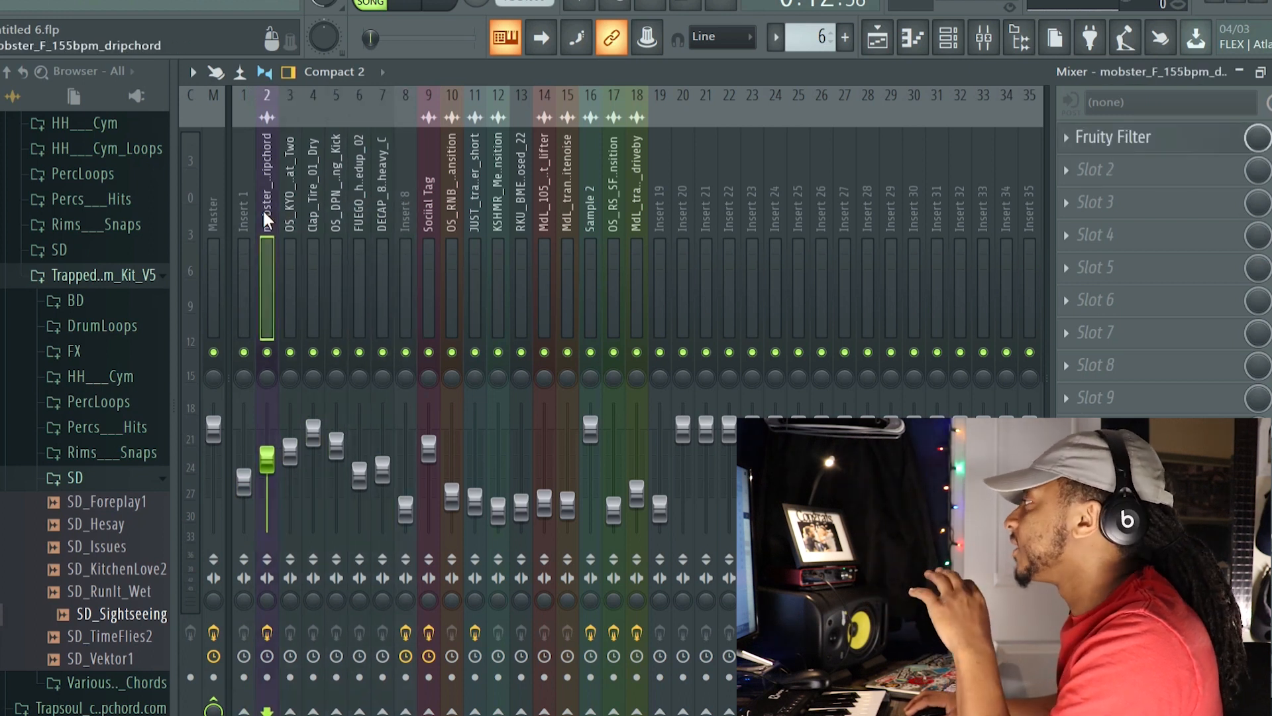
Step: Load Gross Beat into slot 2 of the mobster melody's mixer insert and apply its Momentary preset
{"action": "left_click", "coordinate": [1081, 178]}
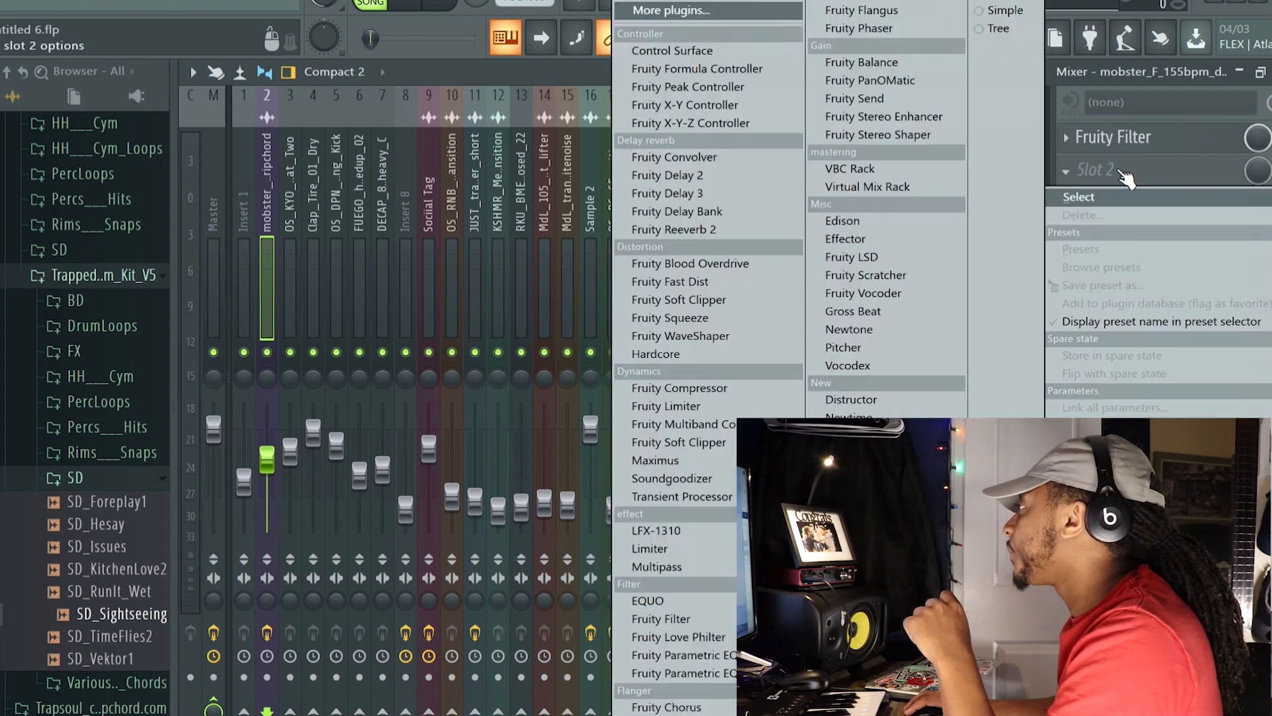
{"action": "left_click", "coordinate": [905, 316]}
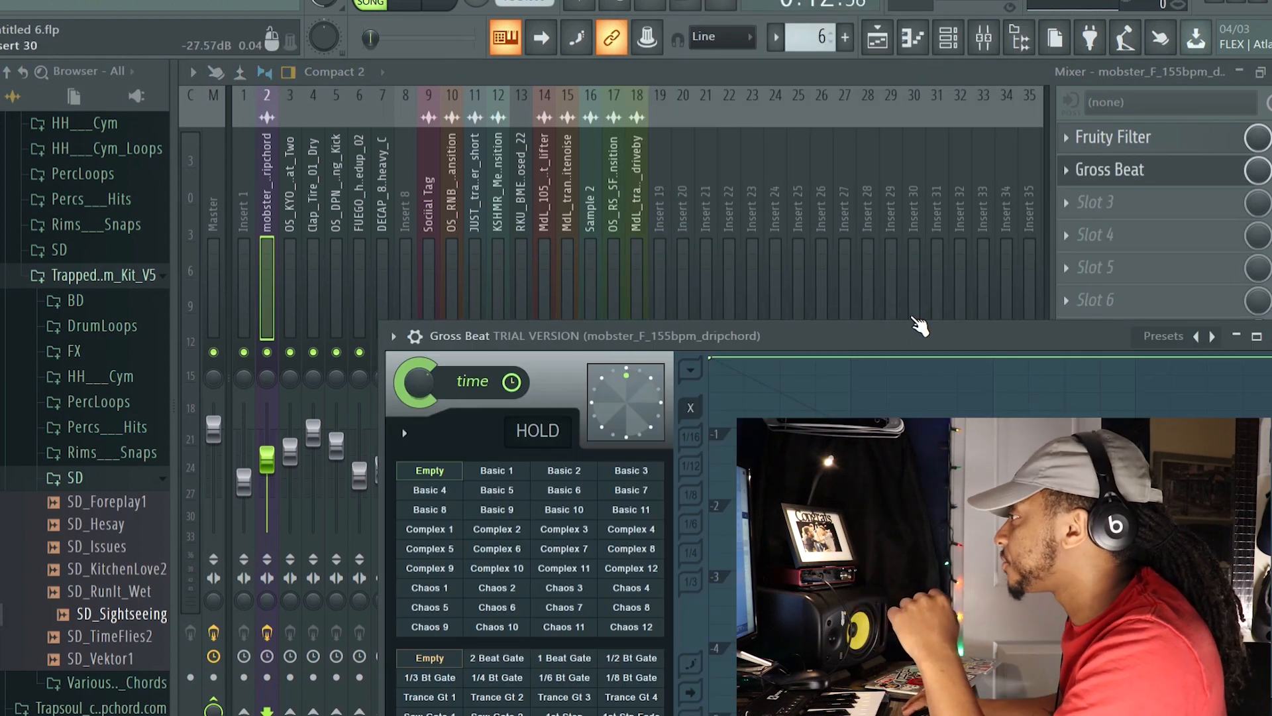
{"action": "left_click_drag", "start_coordinate": [809, 332], "coordinate": [754, 96]}
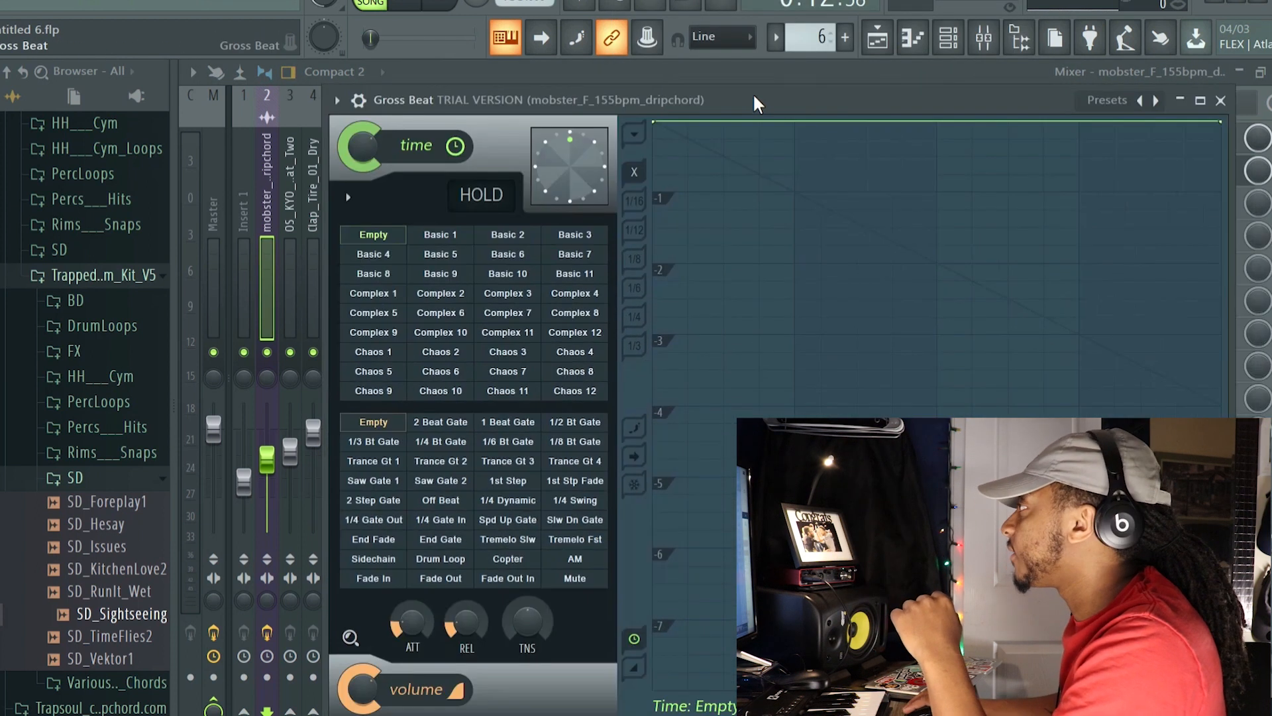
{"action": "left_click", "coordinate": [1110, 101]}
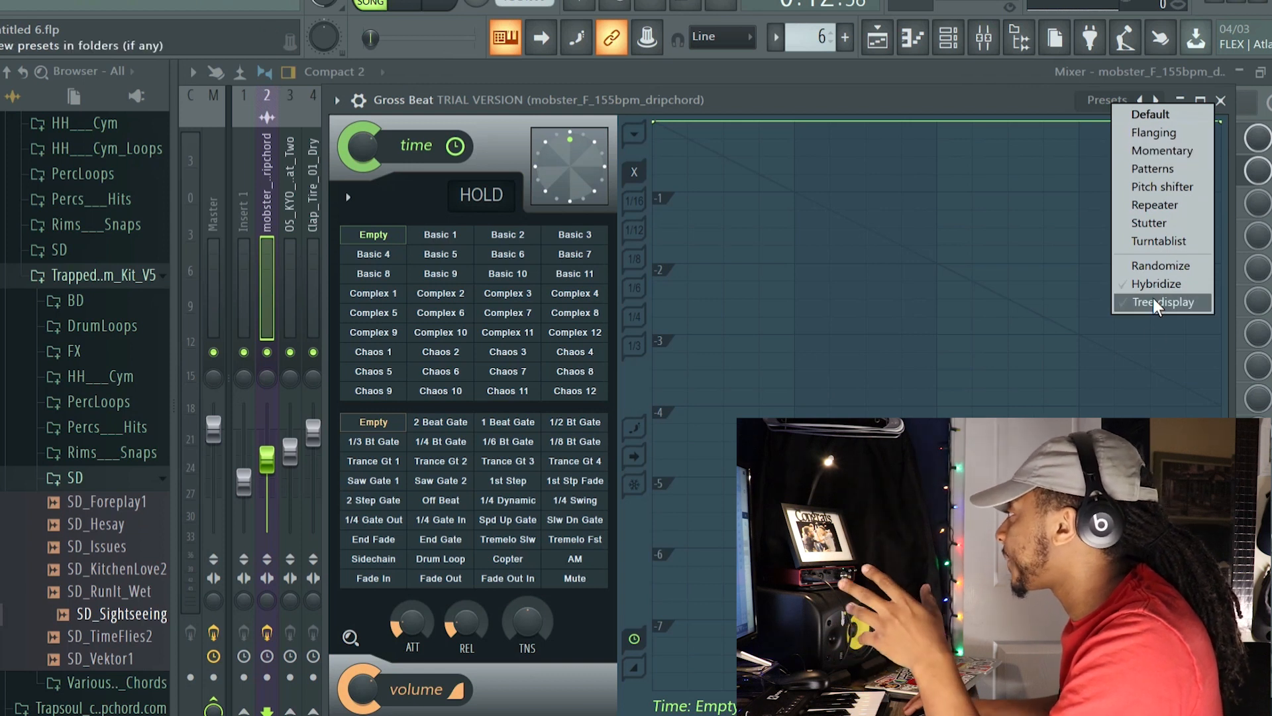
{"action": "left_click", "coordinate": [1171, 149]}
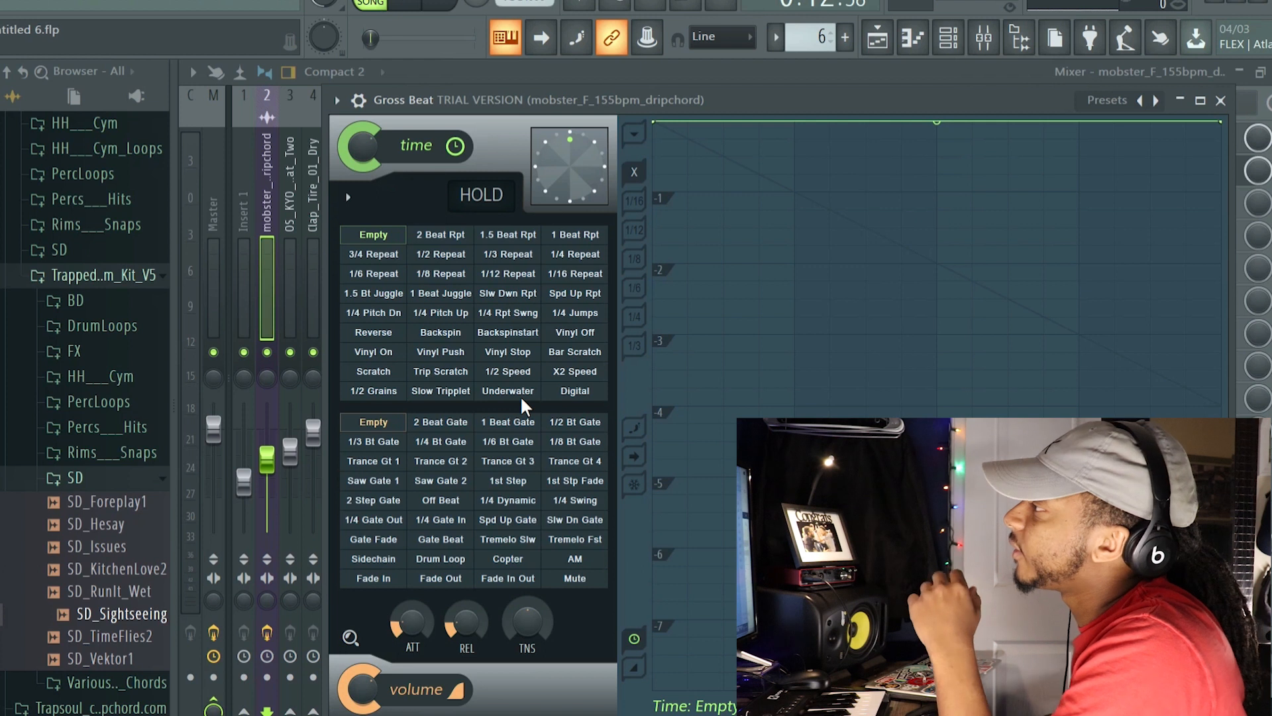
Step: Close the Gross Beat window and remove the effect from slot 2 of the mobster insert
{"action": "left_click", "coordinate": [1221, 101]}
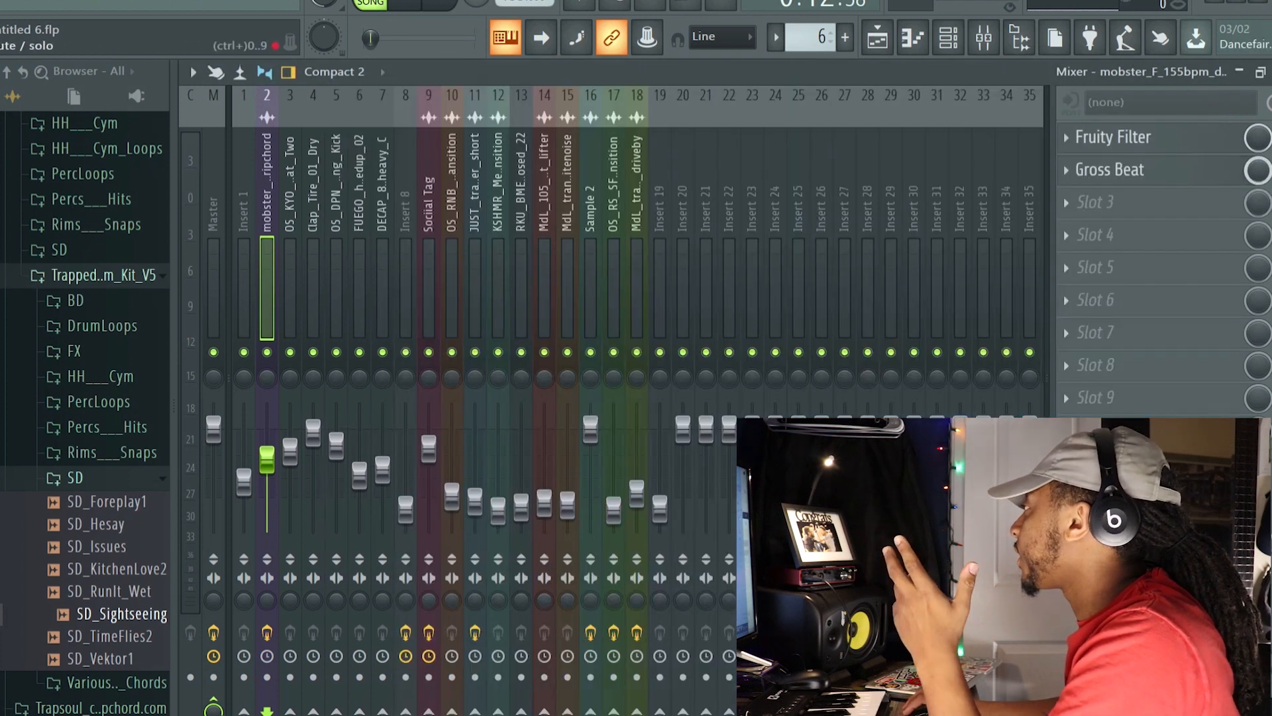
{"action": "left_click", "coordinate": [1067, 170]}
{"action": "left_click", "coordinate": [1084, 213]}
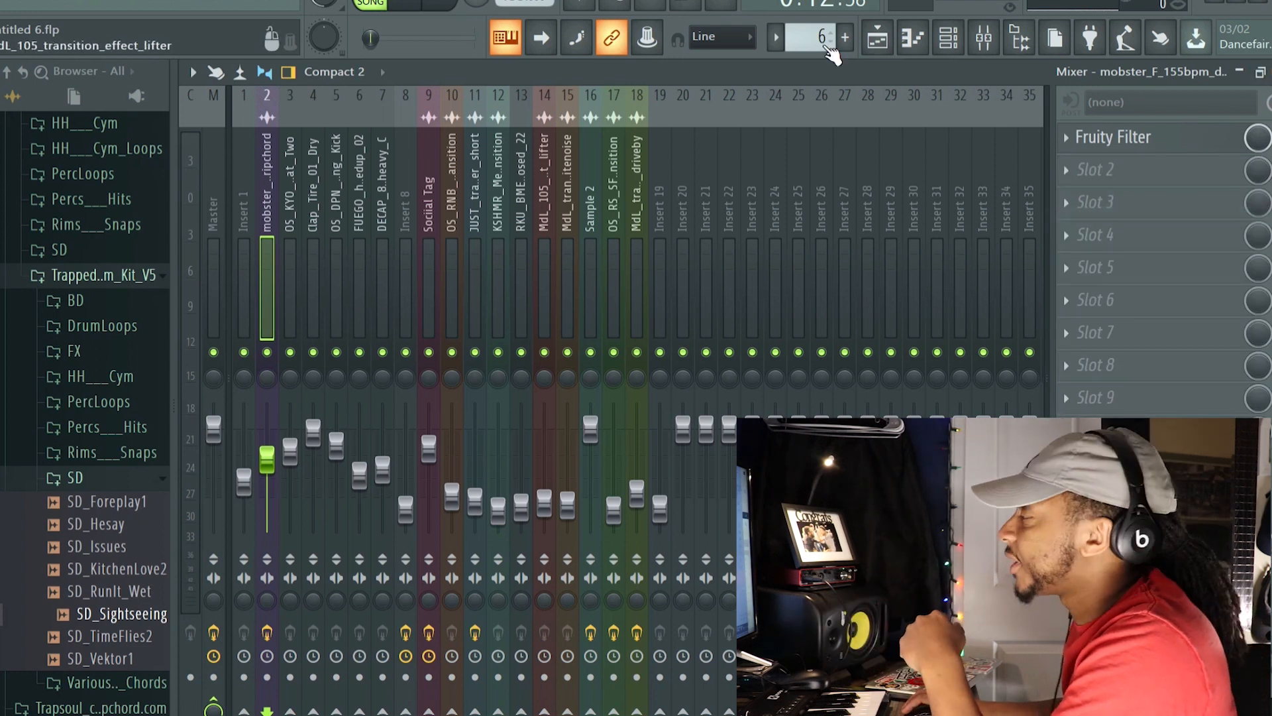
Step: Return to the playlist and look over the Track 4 Sample clip's channel settings, including time stretching and precomputed effects
{"action": "left_click", "coordinate": [1271, 72]}
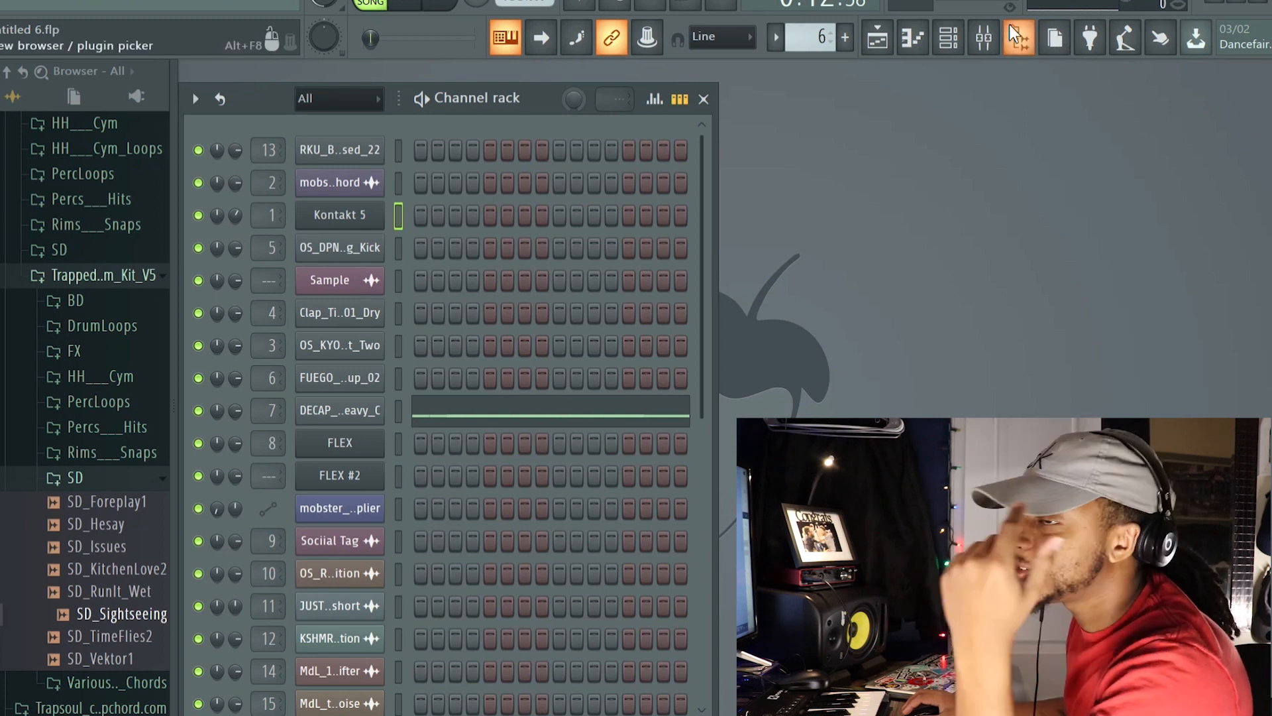
{"action": "left_click", "coordinate": [887, 47]}
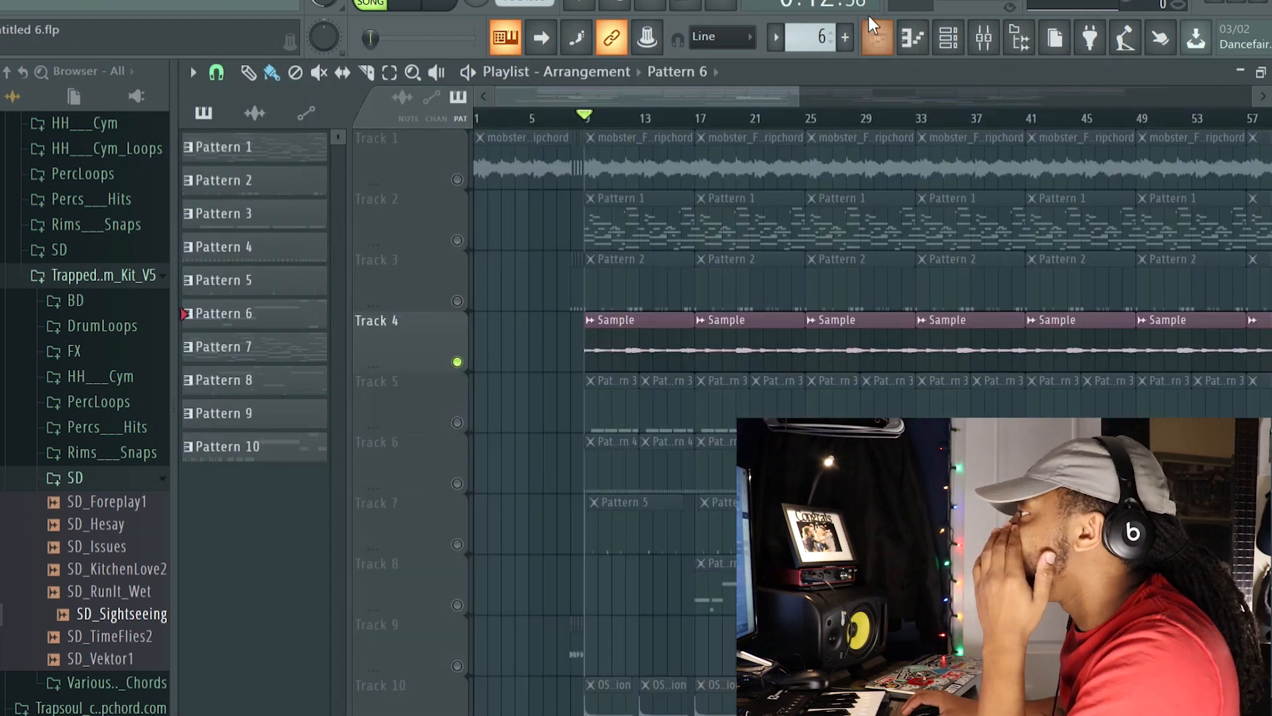
{"action": "double_click", "coordinate": [636, 352]}
{"action": "left_click_drag", "start_coordinate": [662, 214], "coordinate": [696, 176]}
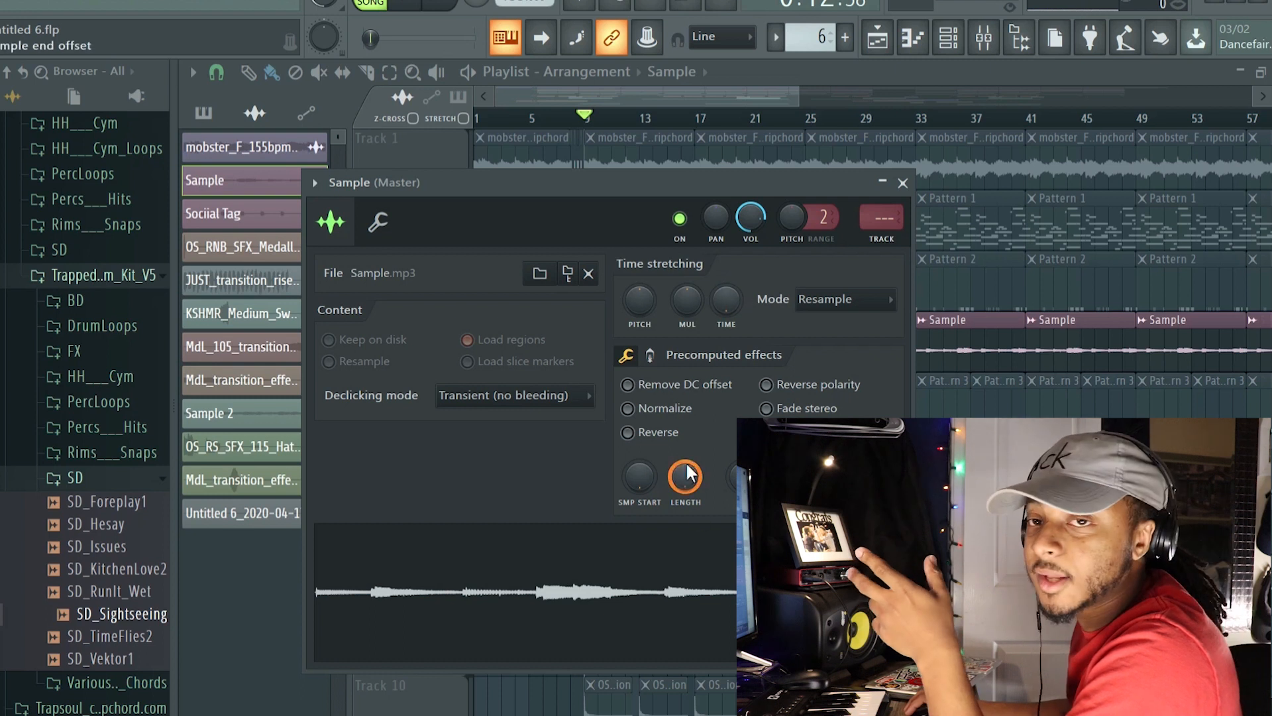
{"action": "left_click", "coordinate": [902, 183]}
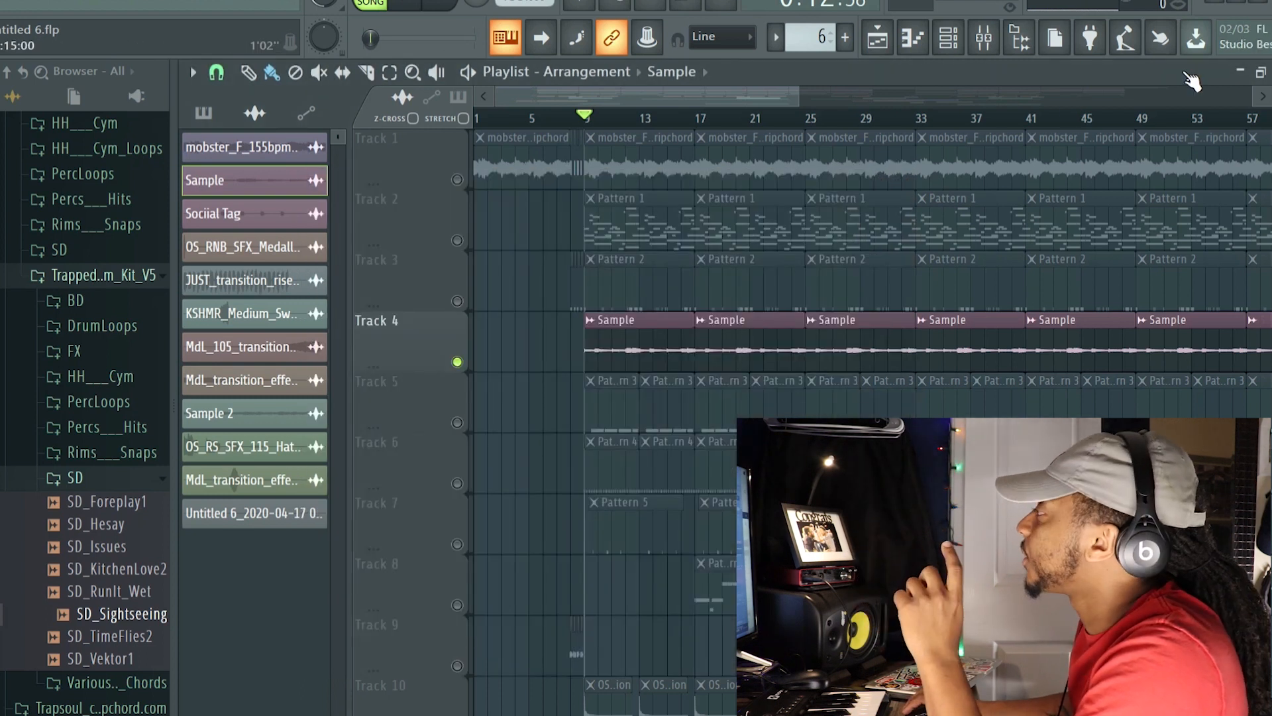
{"action": "key", "text": "F6"}
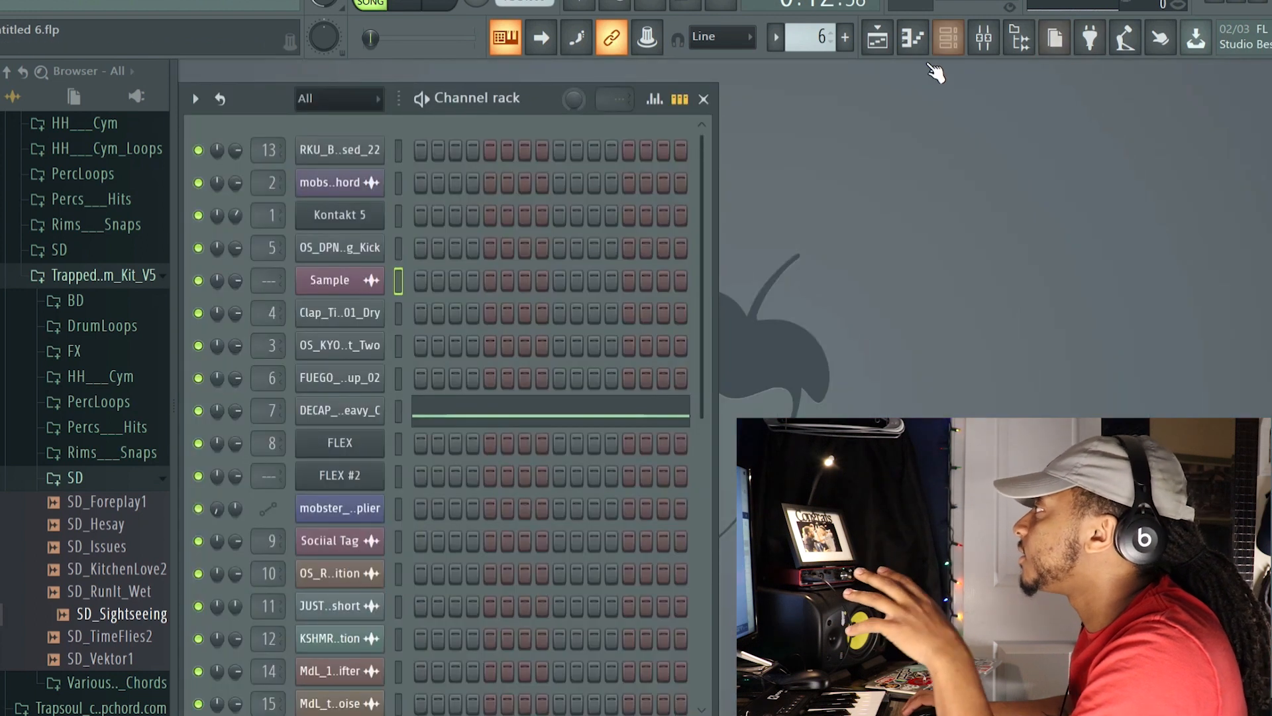
{"action": "left_click", "coordinate": [911, 40]}
{"action": "scroll", "coordinate": [772, 198], "scroll_direction": "up", "scroll_amount": 2}
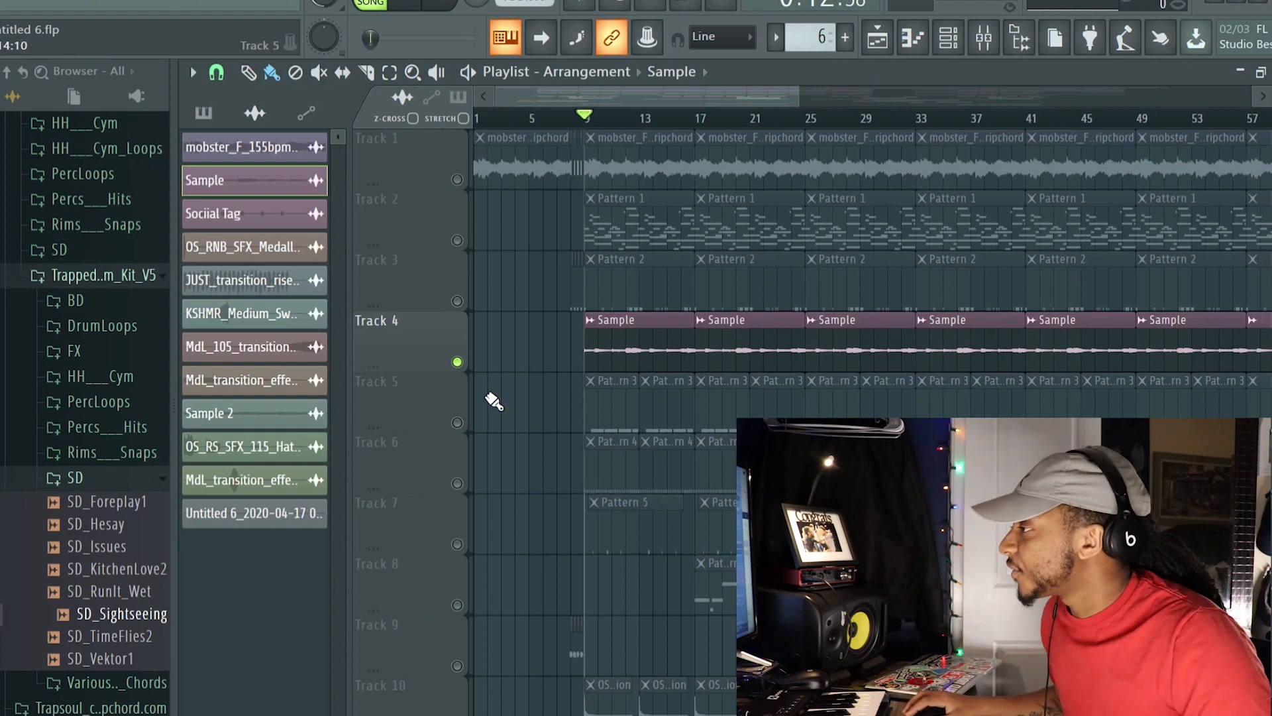
Step: Enable Tracks 1 through 7 in the playlist and audition them together from bar 9
{"action": "left_click", "coordinate": [457, 361]}
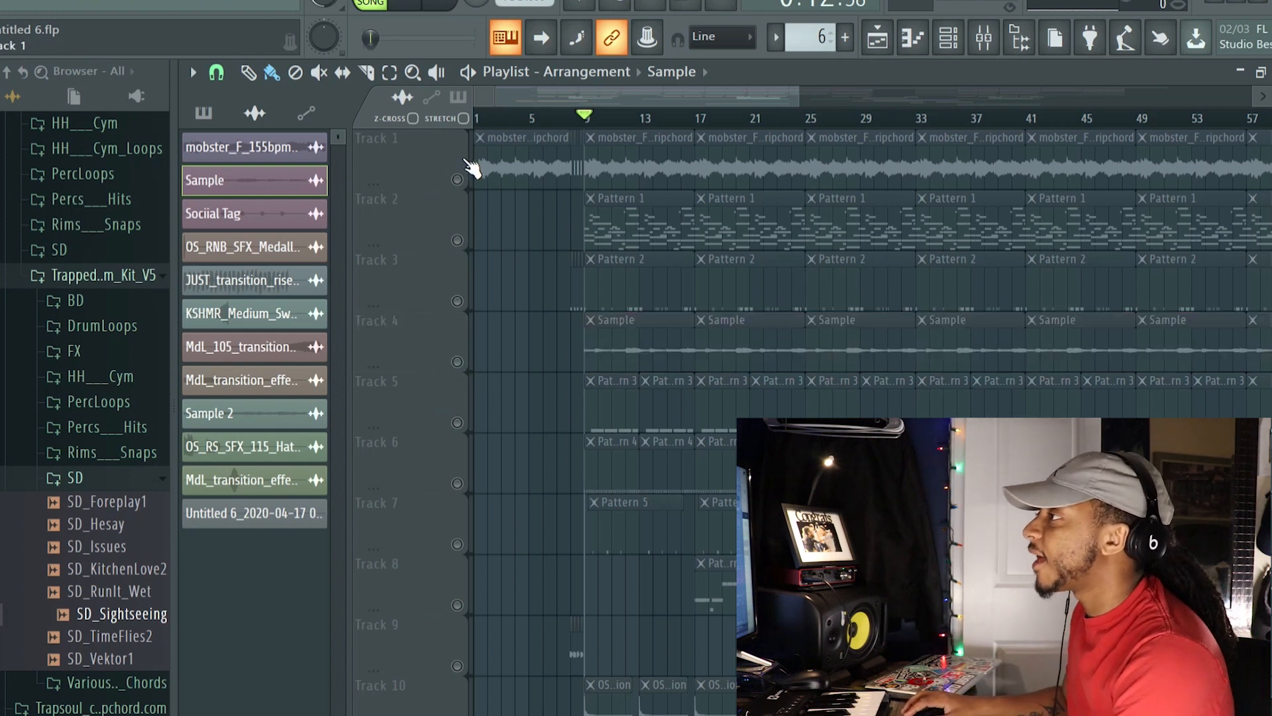
{"action": "left_click", "coordinate": [458, 179]}
{"action": "left_click", "coordinate": [457, 240]}
{"action": "left_click", "coordinate": [457, 301]}
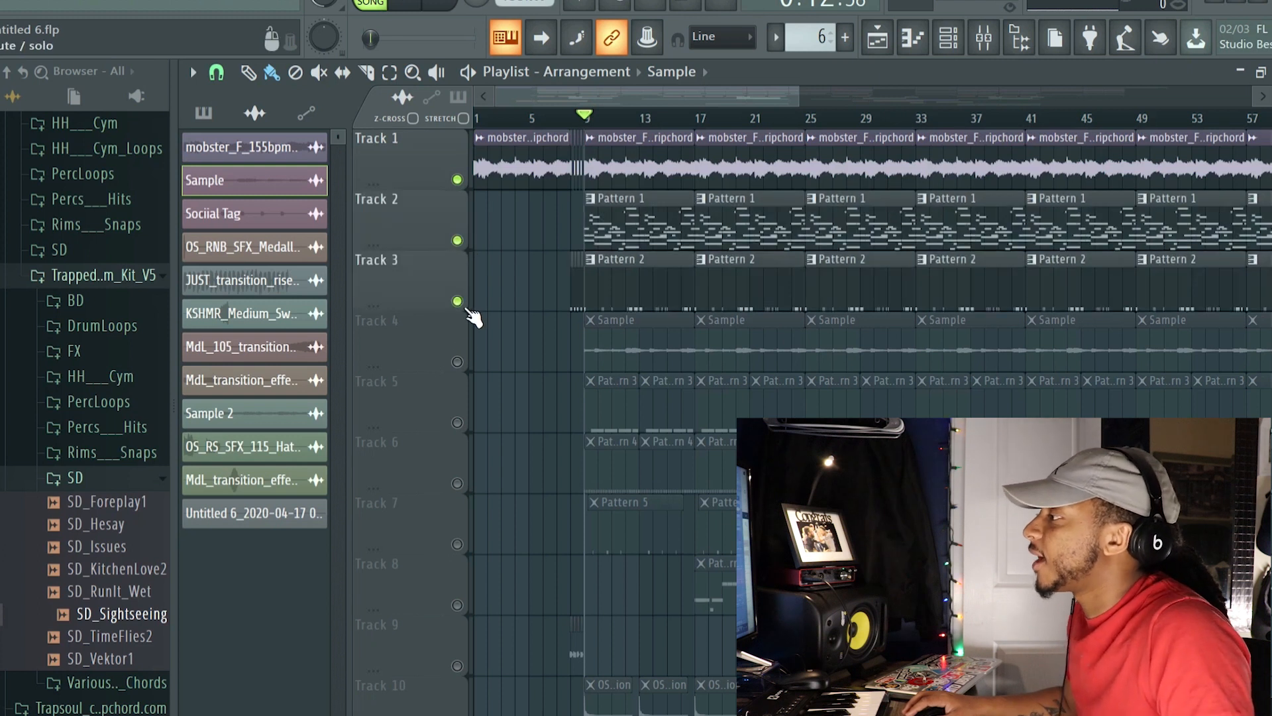
{"action": "left_click", "coordinate": [457, 362]}
{"action": "left_click", "coordinate": [458, 422]}
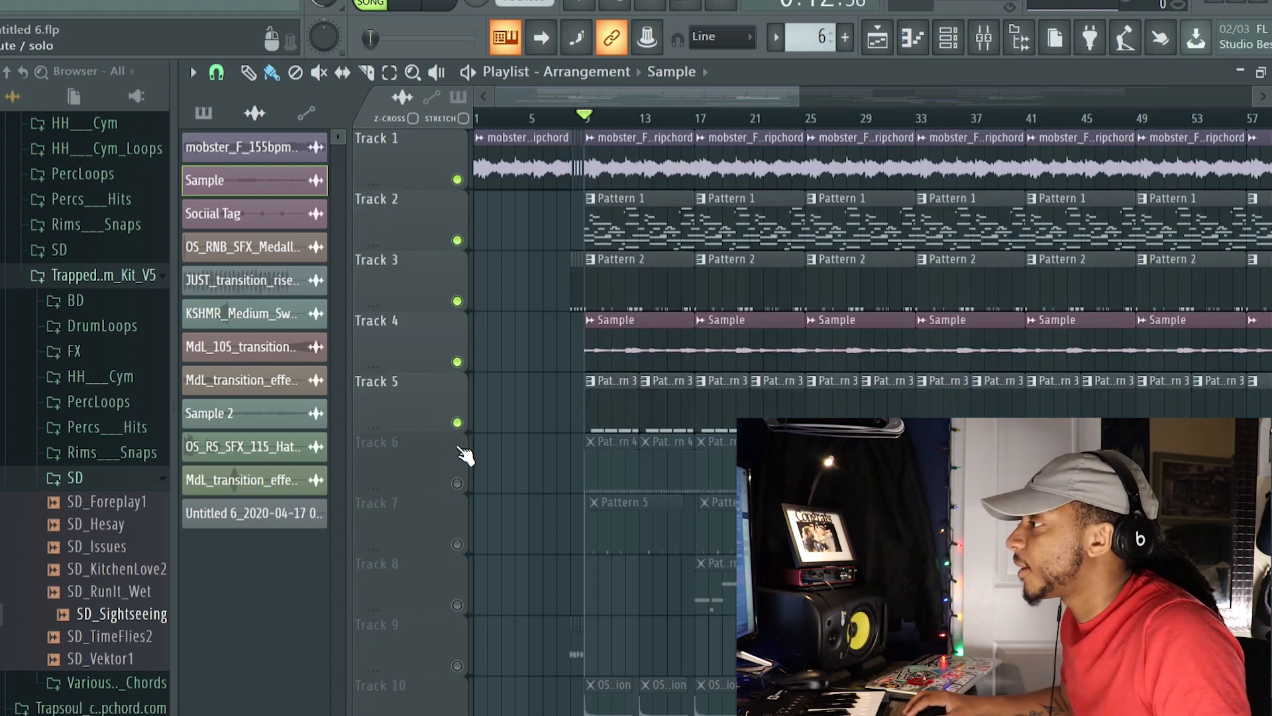
{"action": "left_click", "coordinate": [457, 484]}
{"action": "left_click", "coordinate": [457, 544]}
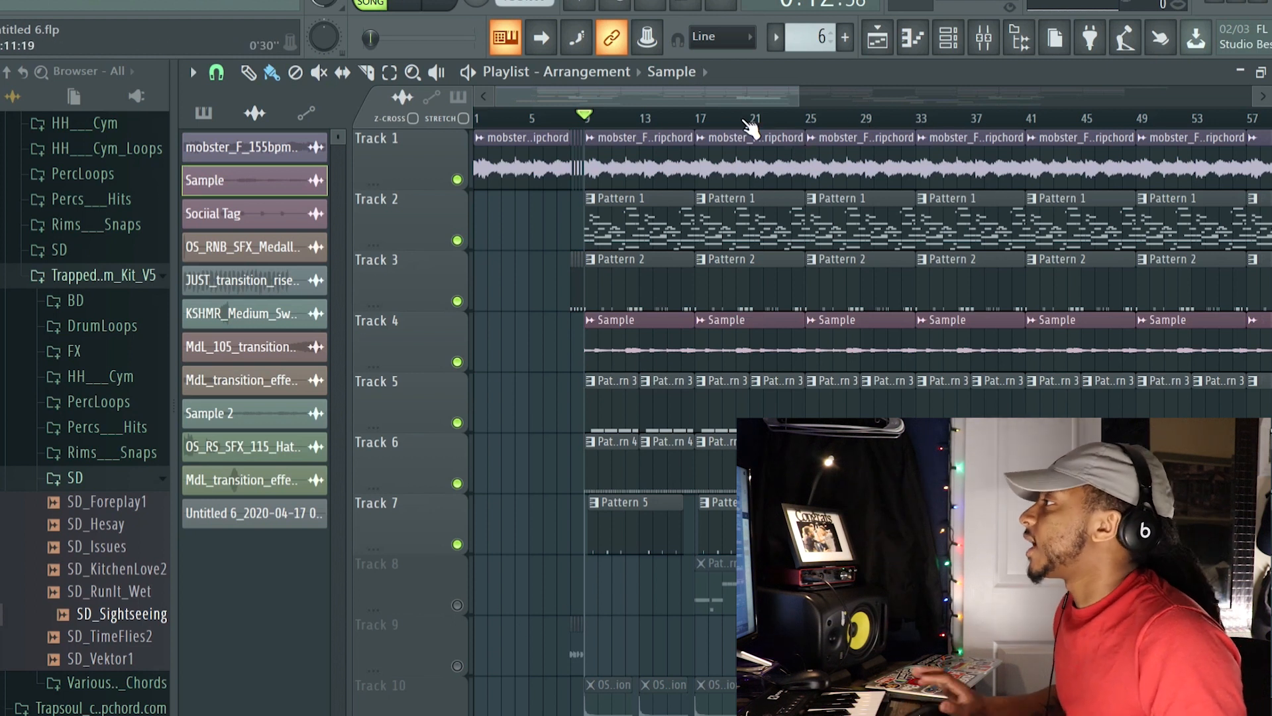
{"action": "key", "text": "space"}
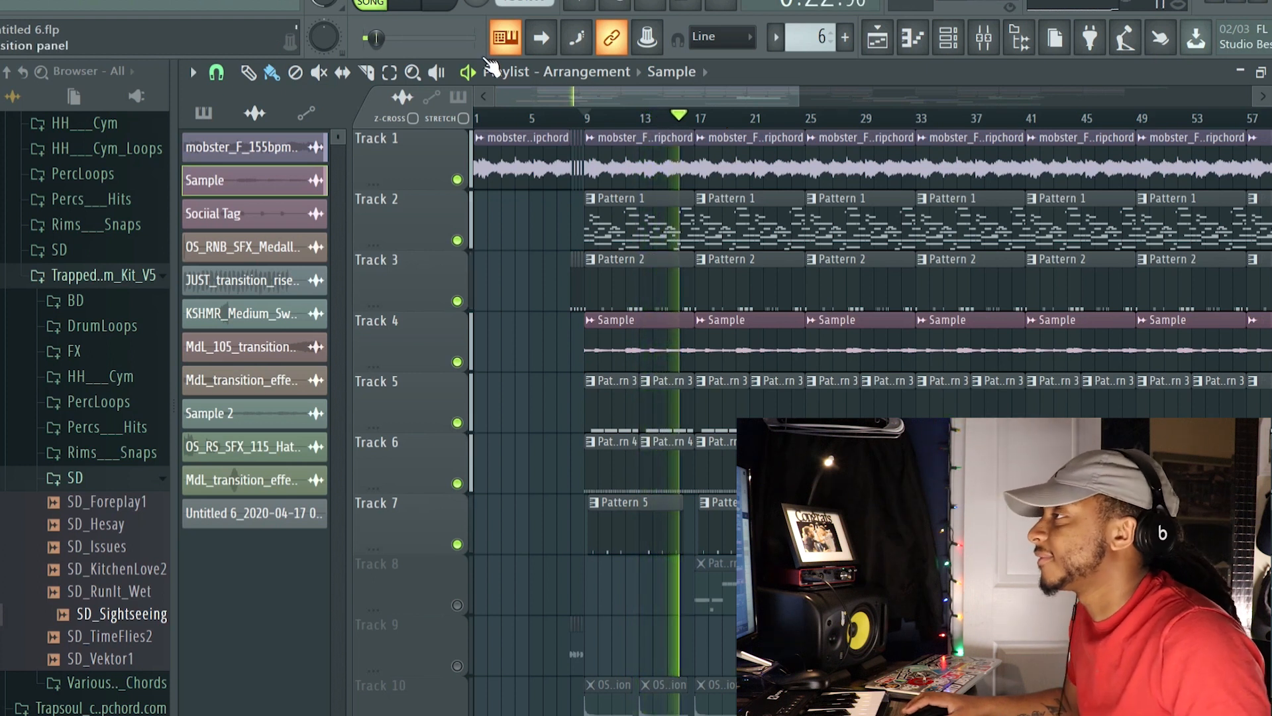
{"action": "left_click", "coordinate": [435, 5]}
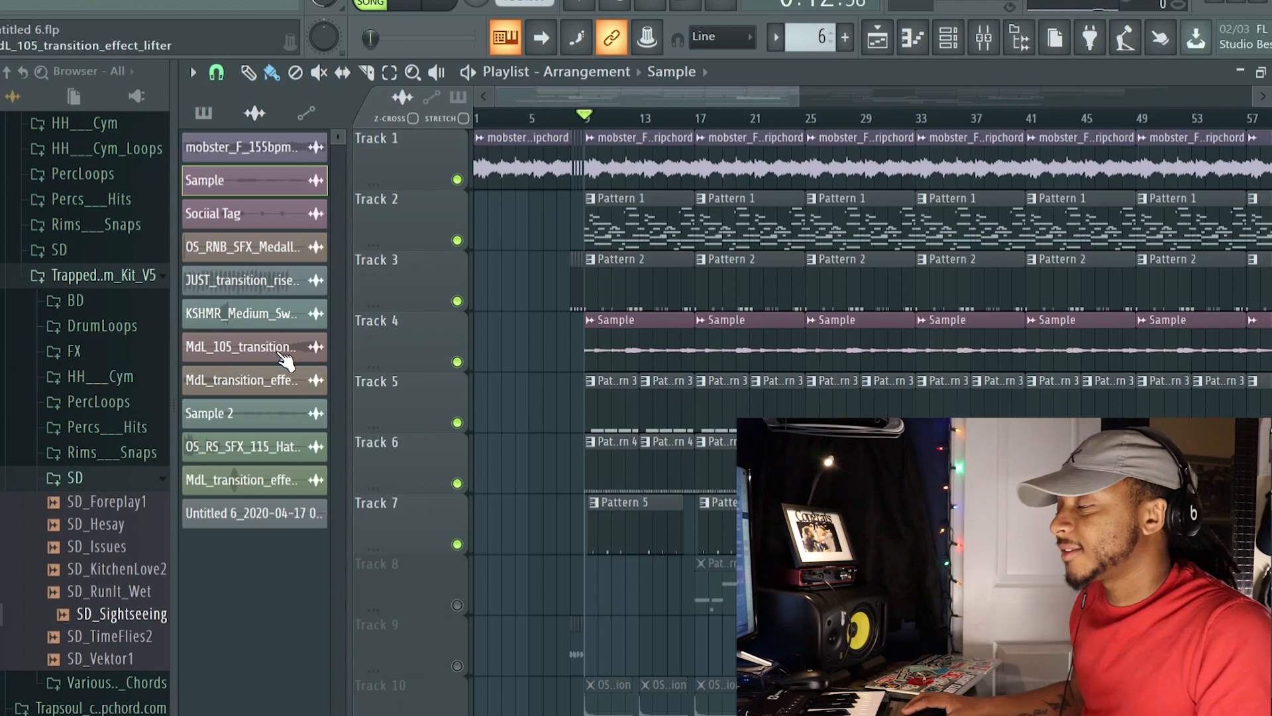
Step: Move the playback position to bar 17, enable Track 8, and audition its pattern clips together with Tracks 1 to 7
{"action": "left_click", "coordinate": [708, 120]}
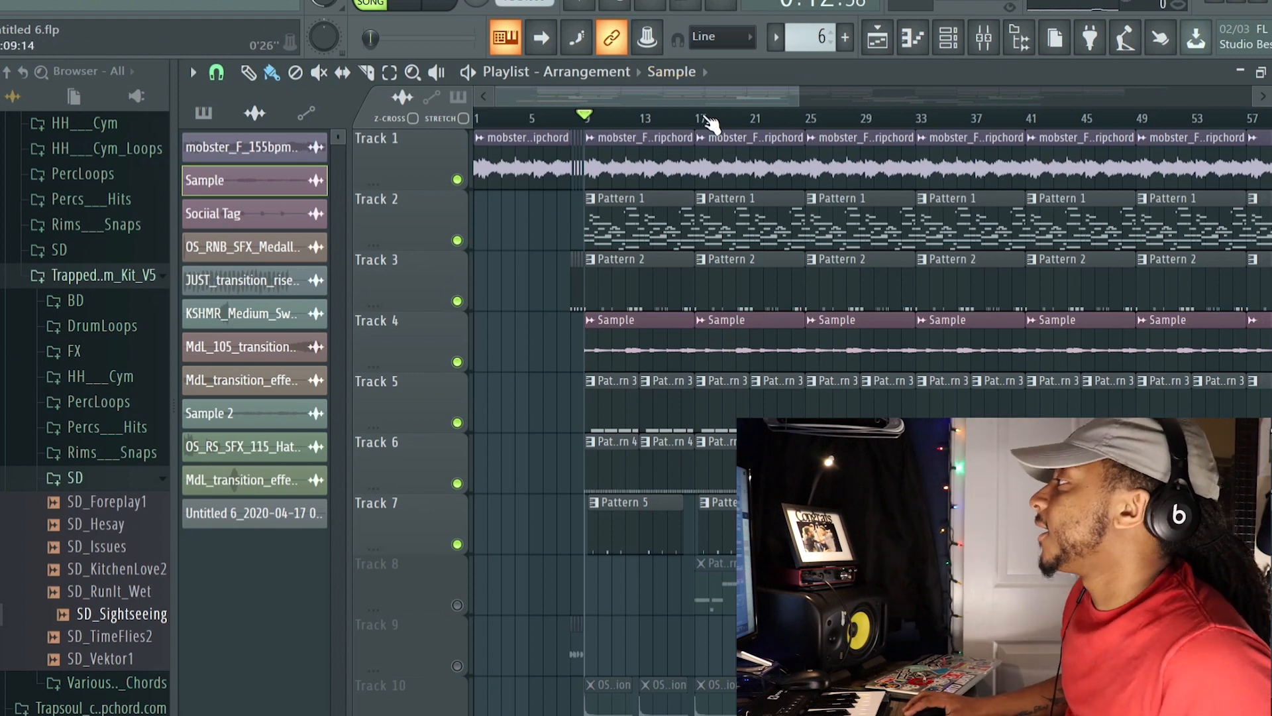
{"action": "left_click", "coordinate": [710, 121]}
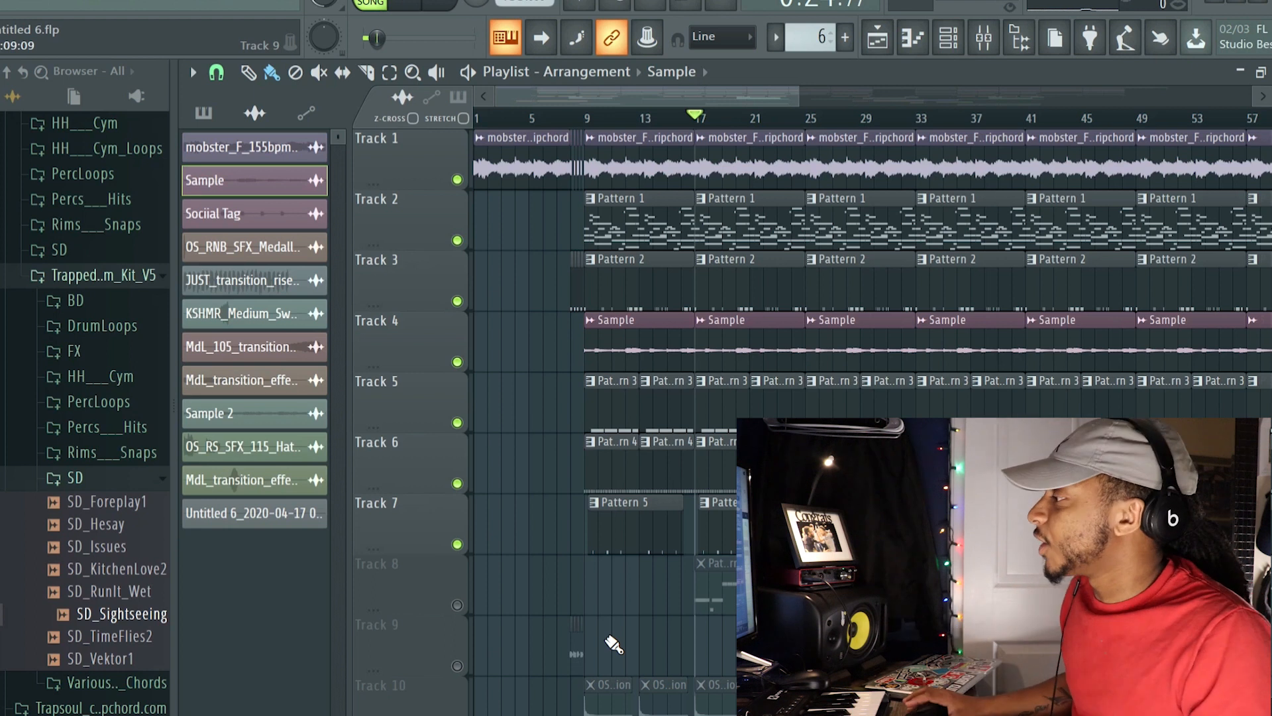
{"action": "left_click", "coordinate": [467, 603]}
{"action": "key", "text": "space"}
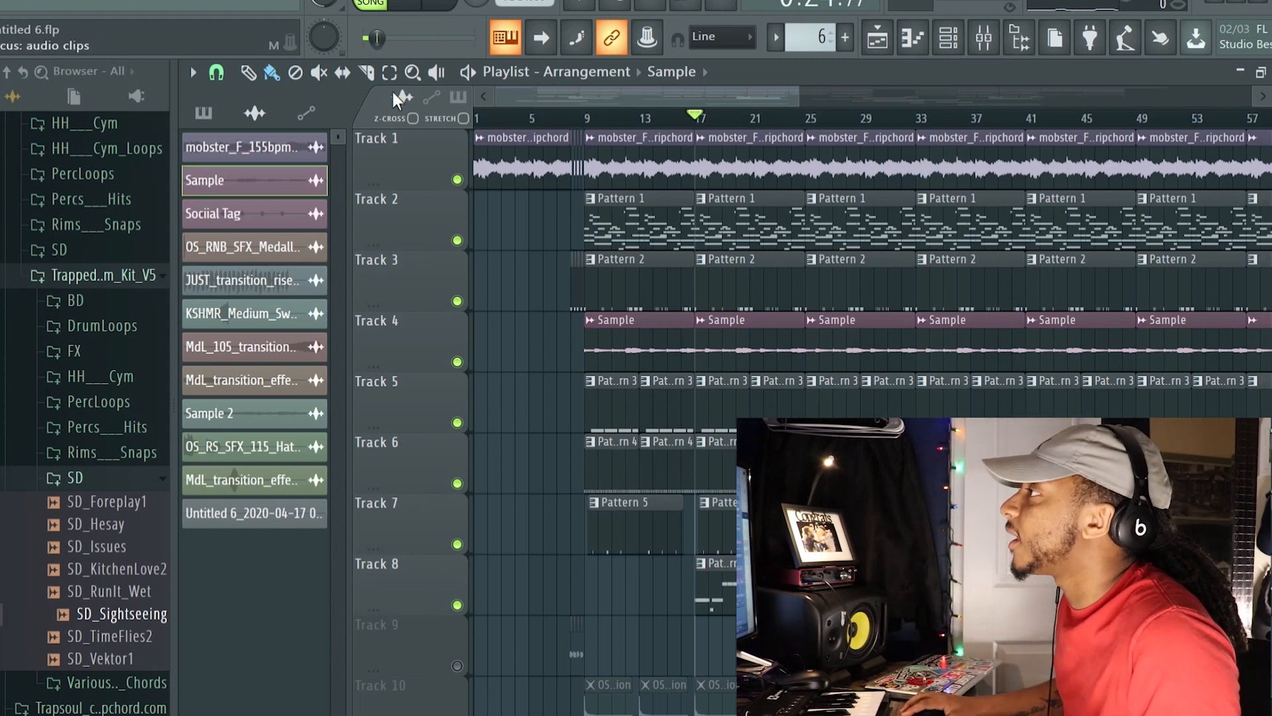
Step: Select the Track 8 pattern clip that starts at bar 17
{"action": "left_click", "coordinate": [389, 71]}
{"action": "left_click_drag", "start_coordinate": [762, 636], "coordinate": [714, 558]}
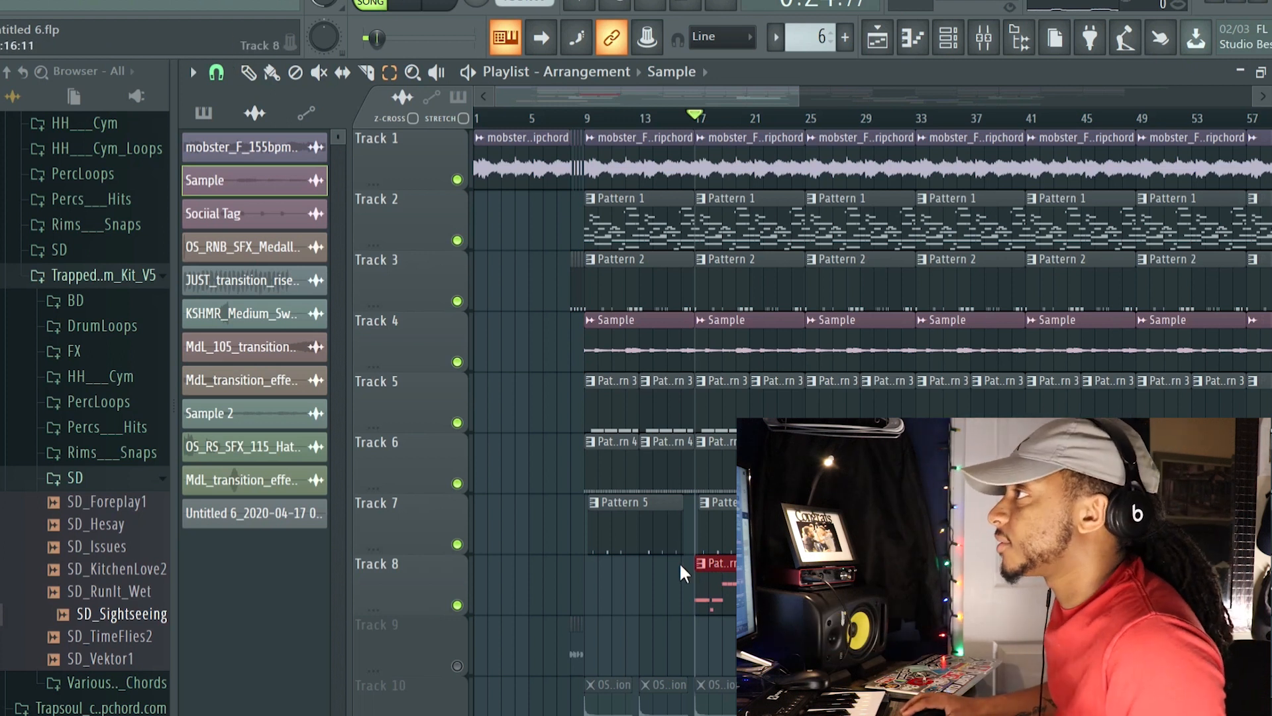
{"action": "left_click", "coordinate": [245, 74]}
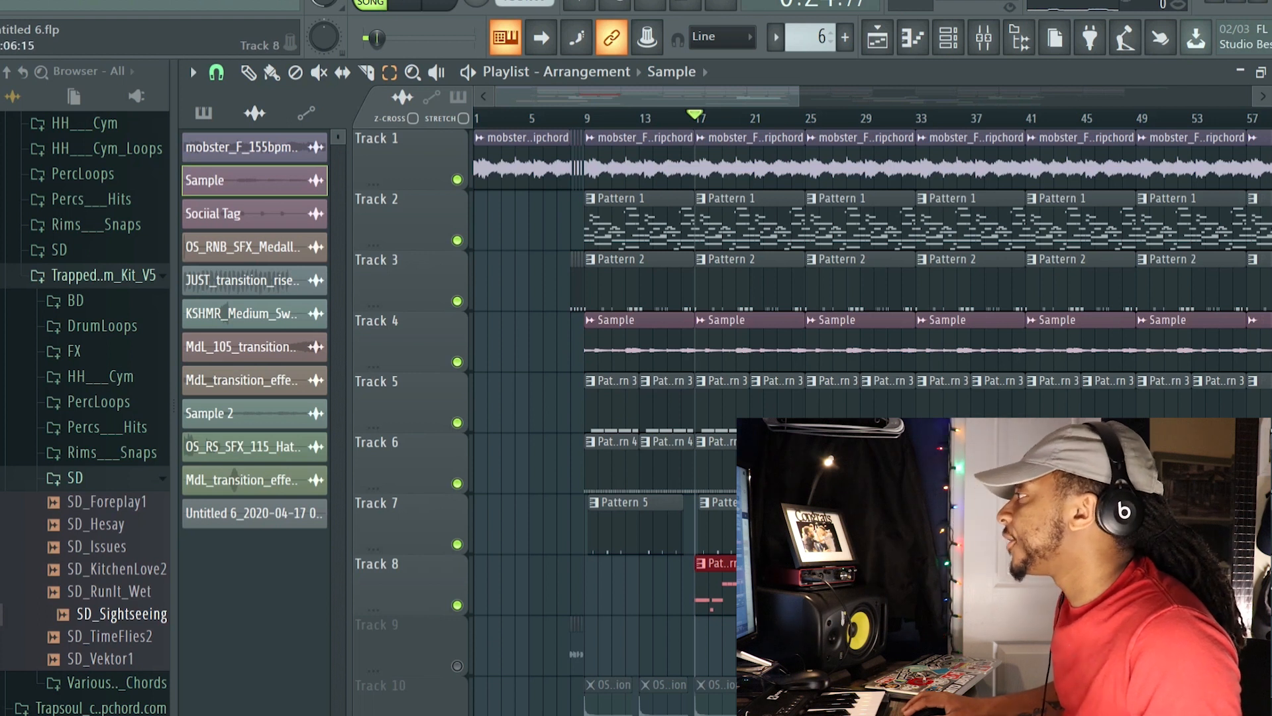
Step: Review the arrangement's sections by selecting all clips from bar 25 to 41, then only the intro clip on Track 1
{"action": "left_click_drag", "start_coordinate": [798, 96], "coordinate": [1138, 102]}
{"action": "scroll", "coordinate": [678, 514], "scroll_direction": "down", "scroll_amount": 5}
{"action": "left_click_drag", "start_coordinate": [722, 438], "coordinate": [646, 102]}
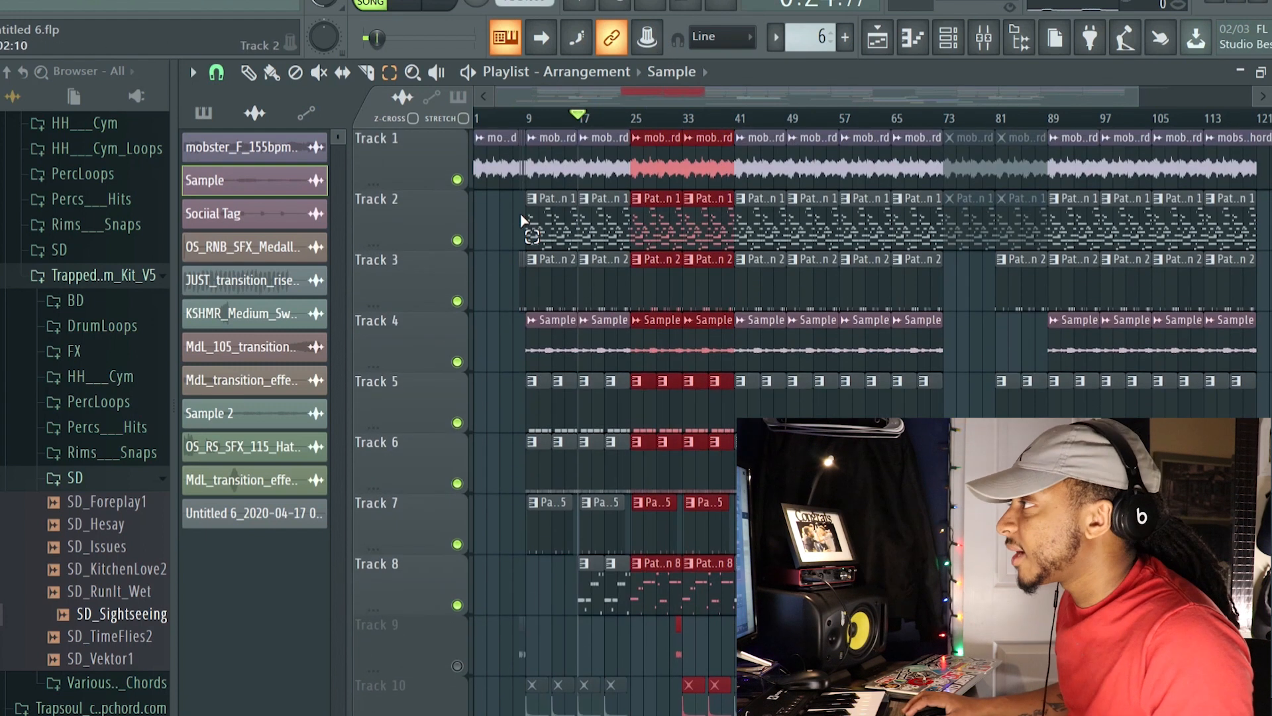
{"action": "left_click_drag", "start_coordinate": [520, 219], "coordinate": [490, 182]}
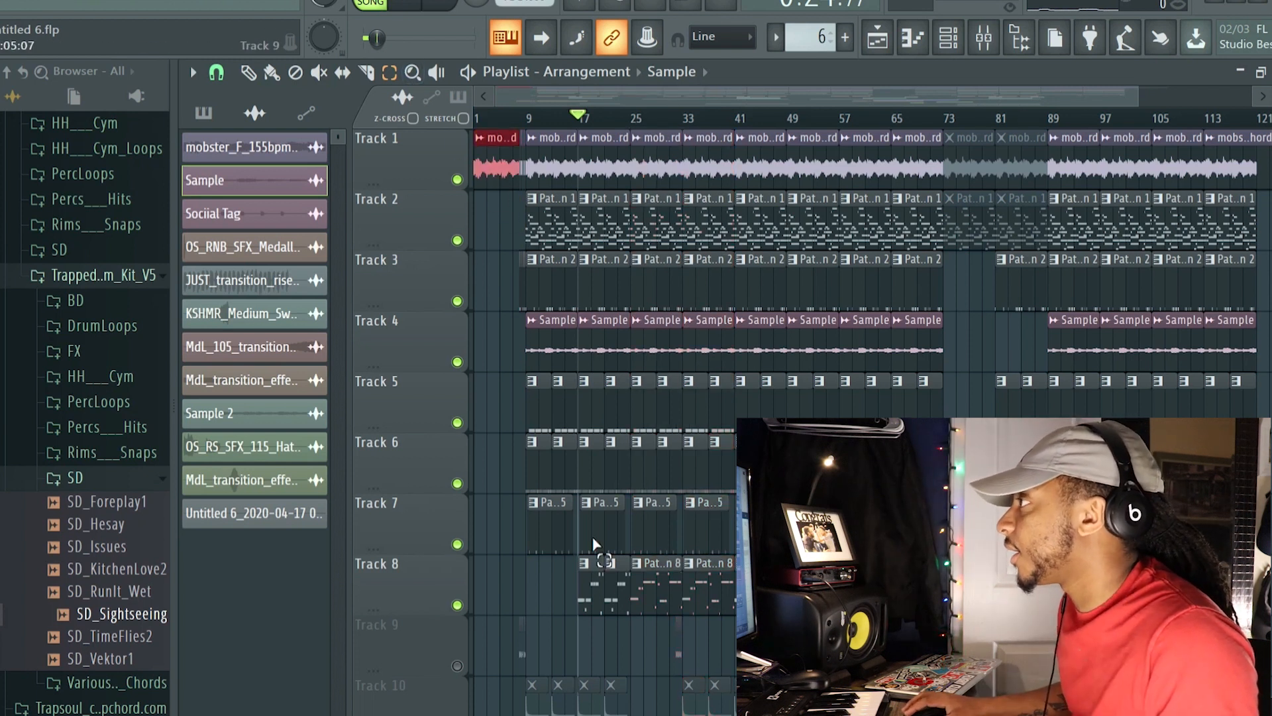
{"action": "scroll", "coordinate": [619, 605], "scroll_direction": "down", "scroll_amount": 2}
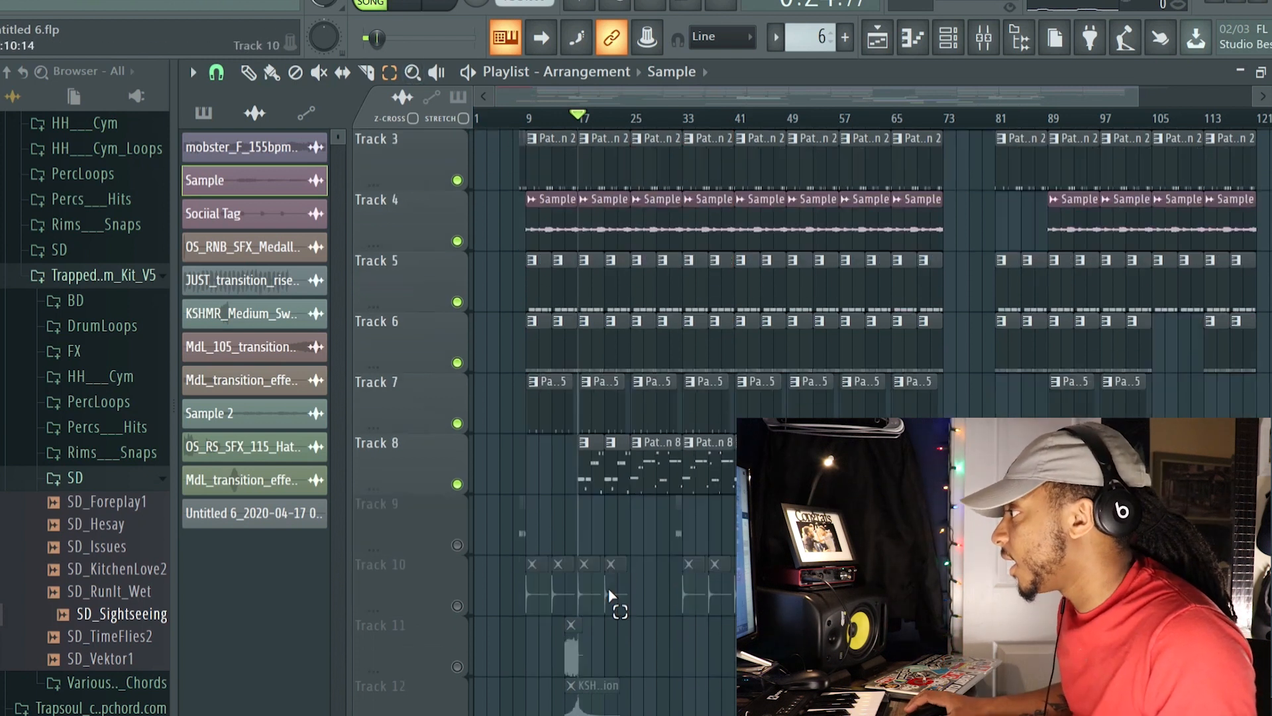
Step: Select all clips from bar 9 to 25 across the tracks, then examine the arrangement's layers from Track 1 down to Track 15
{"action": "scroll", "coordinate": [619, 613], "scroll_direction": "down", "scroll_amount": 2}
{"action": "left_click_drag", "start_coordinate": [621, 644], "coordinate": [535, 84]}
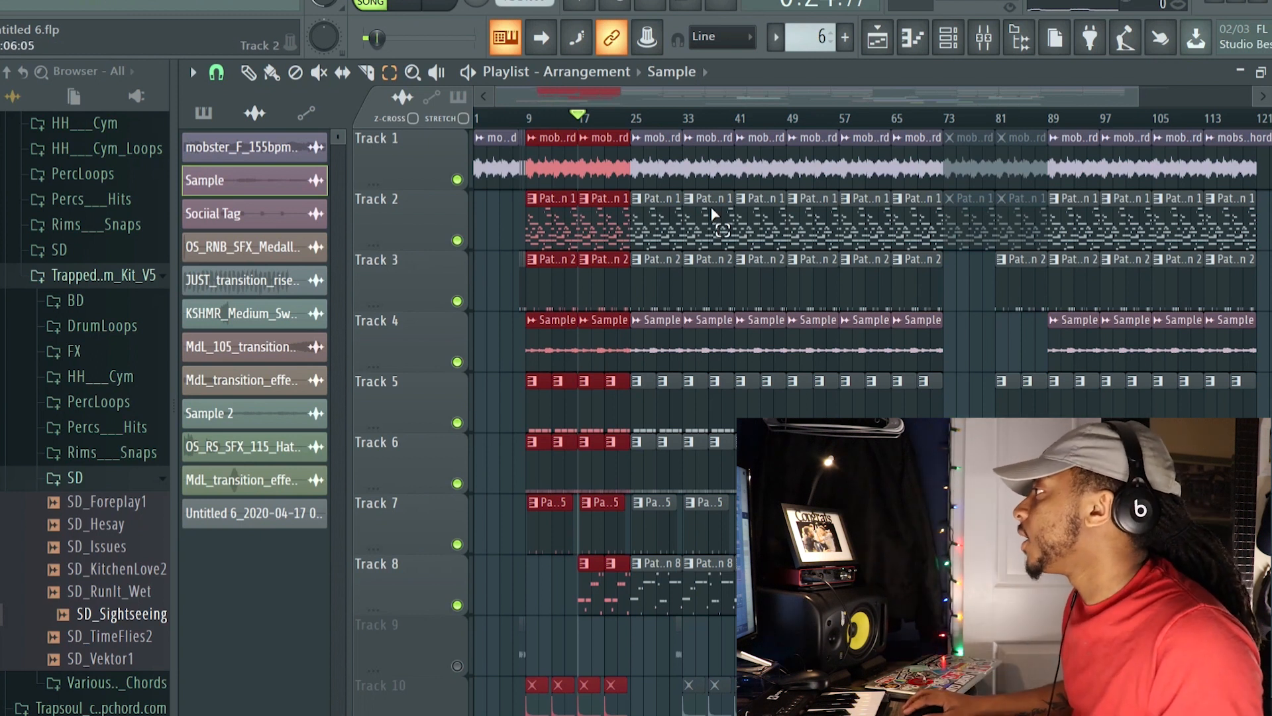
{"action": "scroll", "coordinate": [988, 212], "scroll_direction": "down", "scroll_amount": 6}
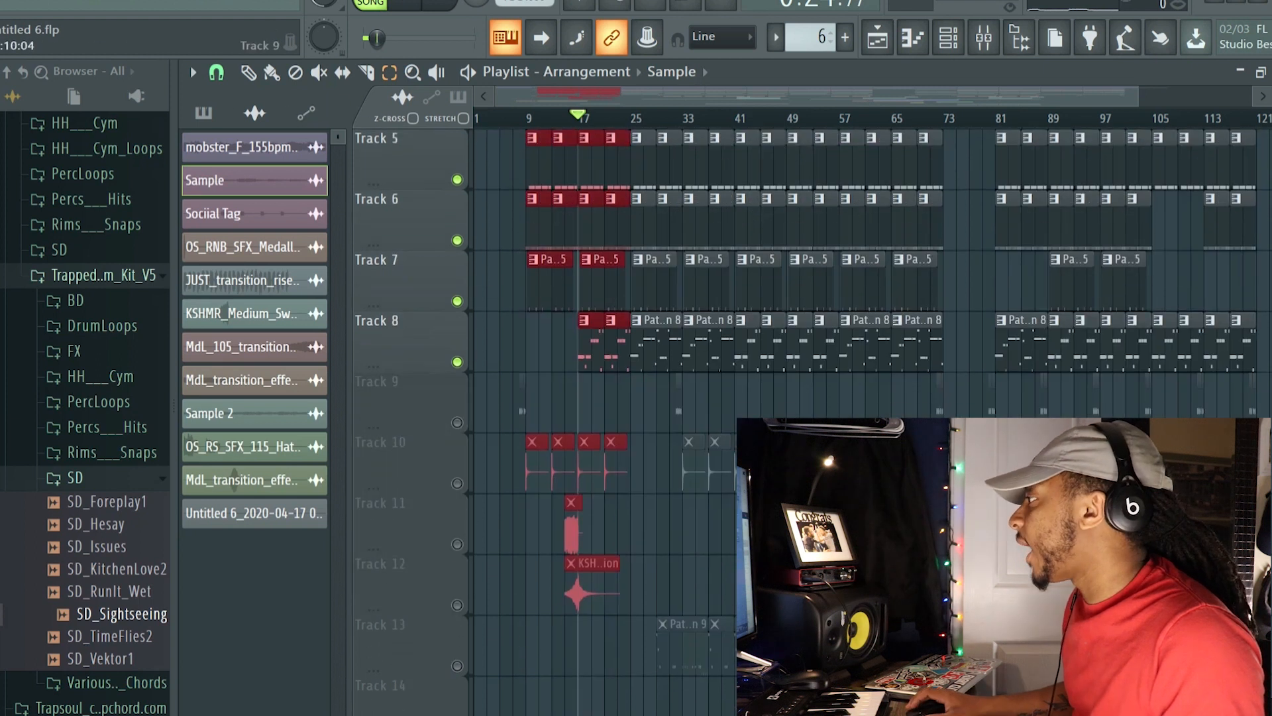
{"action": "left_click_drag", "start_coordinate": [839, 583], "coordinate": [801, 388]}
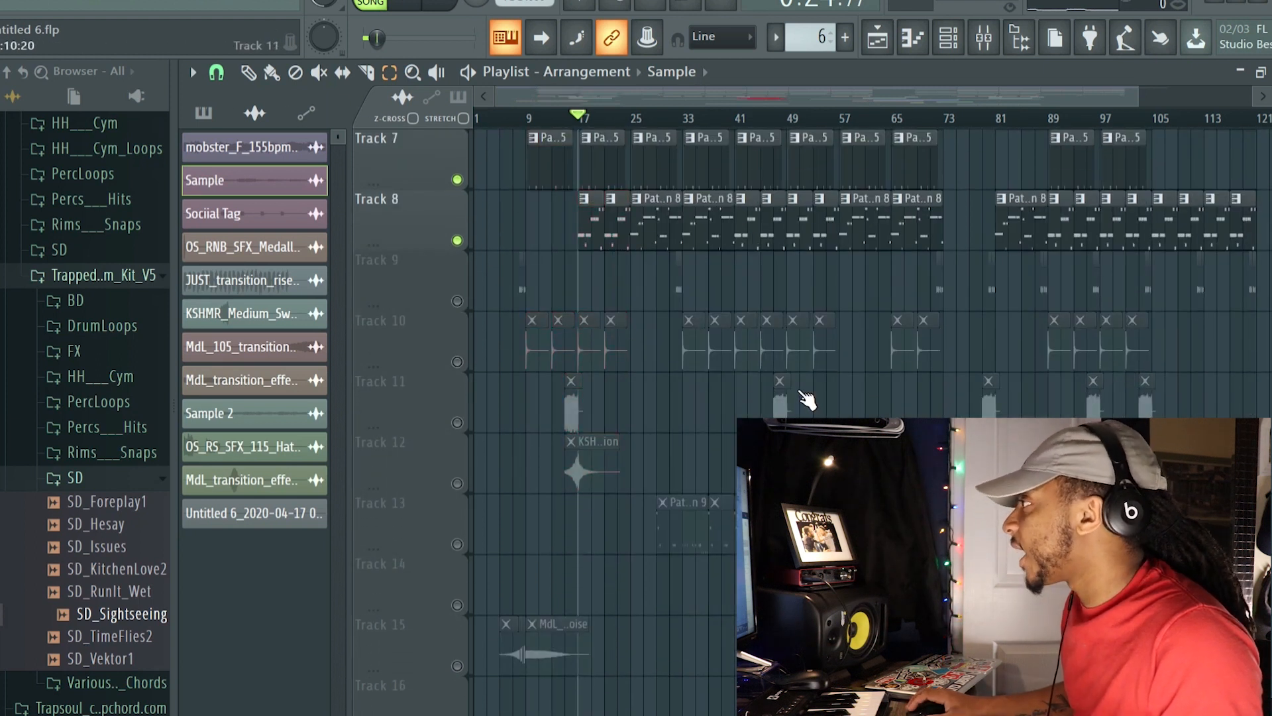
{"action": "scroll", "coordinate": [810, 371], "scroll_direction": "up", "scroll_amount": 6}
{"action": "scroll", "coordinate": [841, 189], "scroll_direction": "down", "scroll_amount": 5}
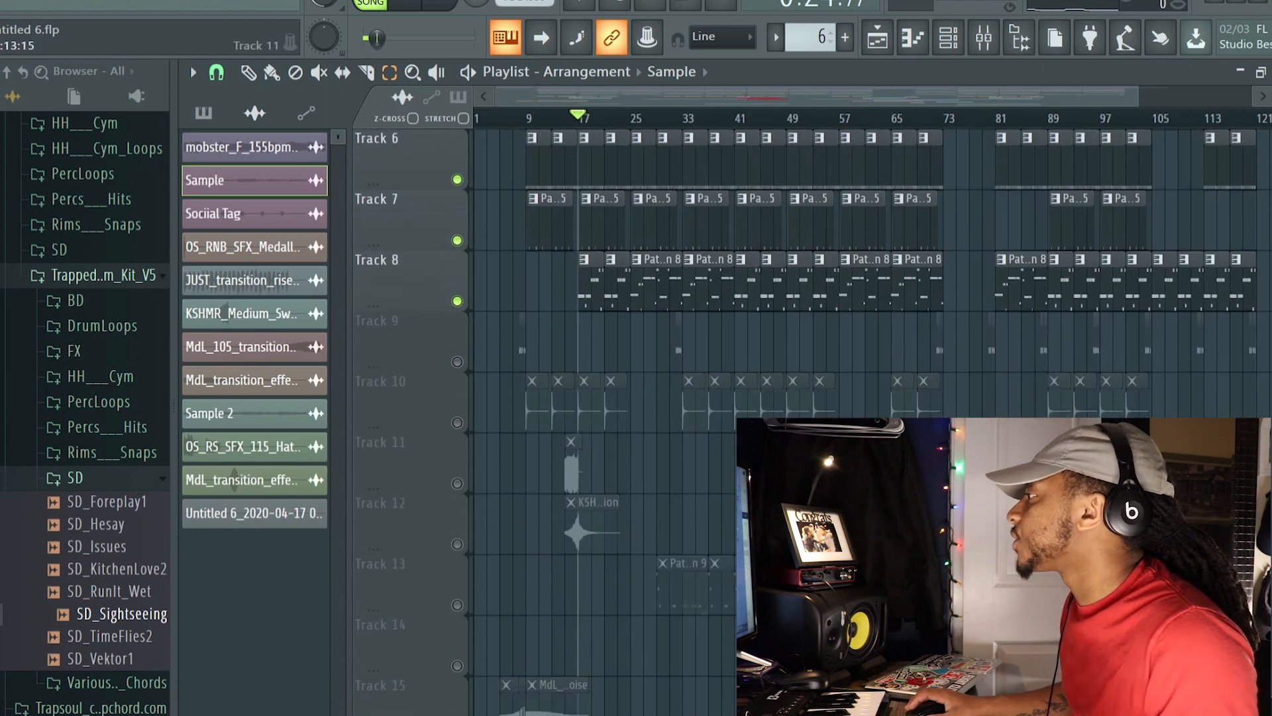
{"action": "scroll", "coordinate": [683, 462], "scroll_direction": "up", "scroll_amount": 3}
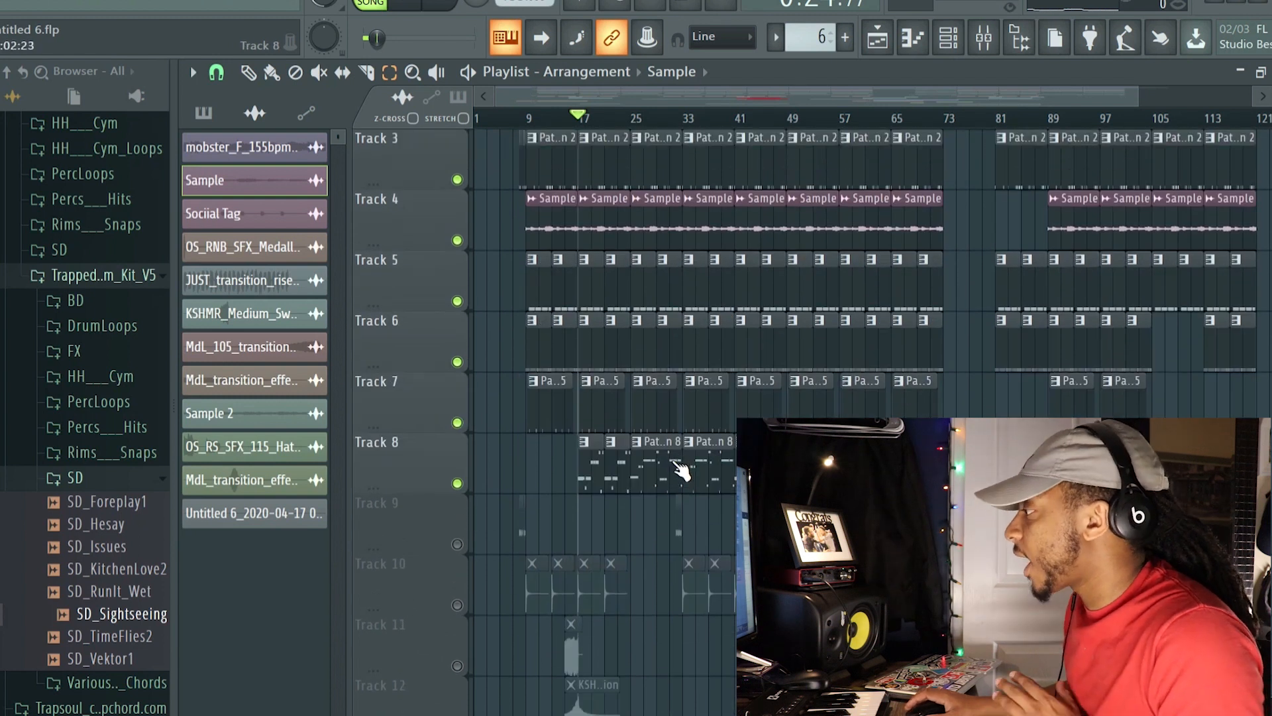
{"action": "scroll", "coordinate": [683, 470], "scroll_direction": "down", "scroll_amount": 3}
{"action": "scroll", "coordinate": [954, 240], "scroll_direction": "up", "scroll_amount": 2}
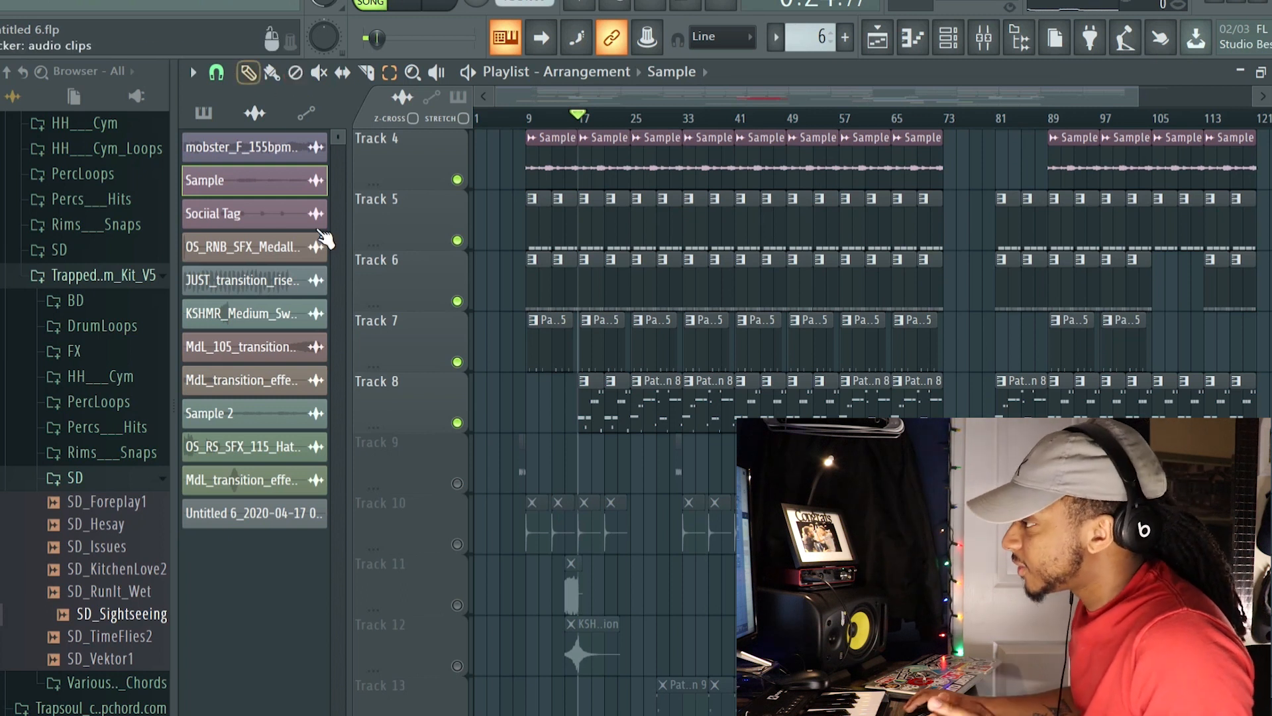
{"action": "scroll", "coordinate": [431, 450], "scroll_direction": "down", "scroll_amount": 1}
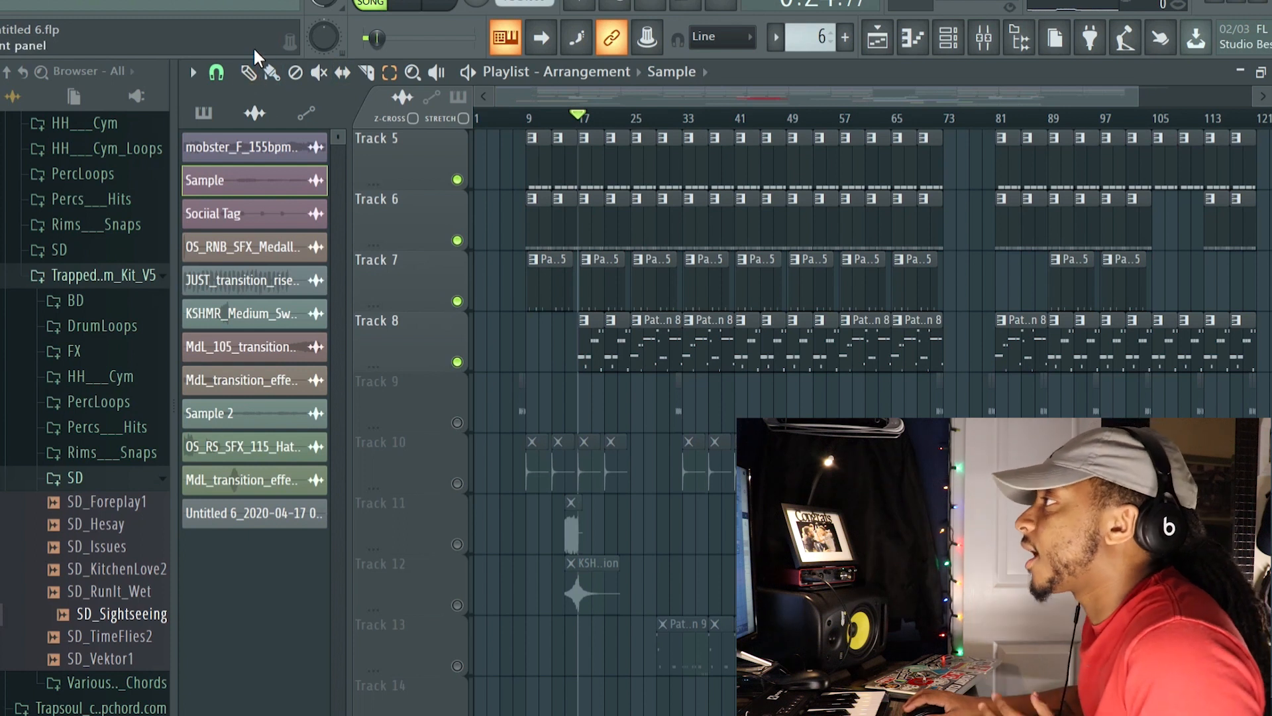
Step: Move the playback position to bar 7, solo Track 9, and audition its producer tag clip
{"action": "left_click", "coordinate": [506, 116]}
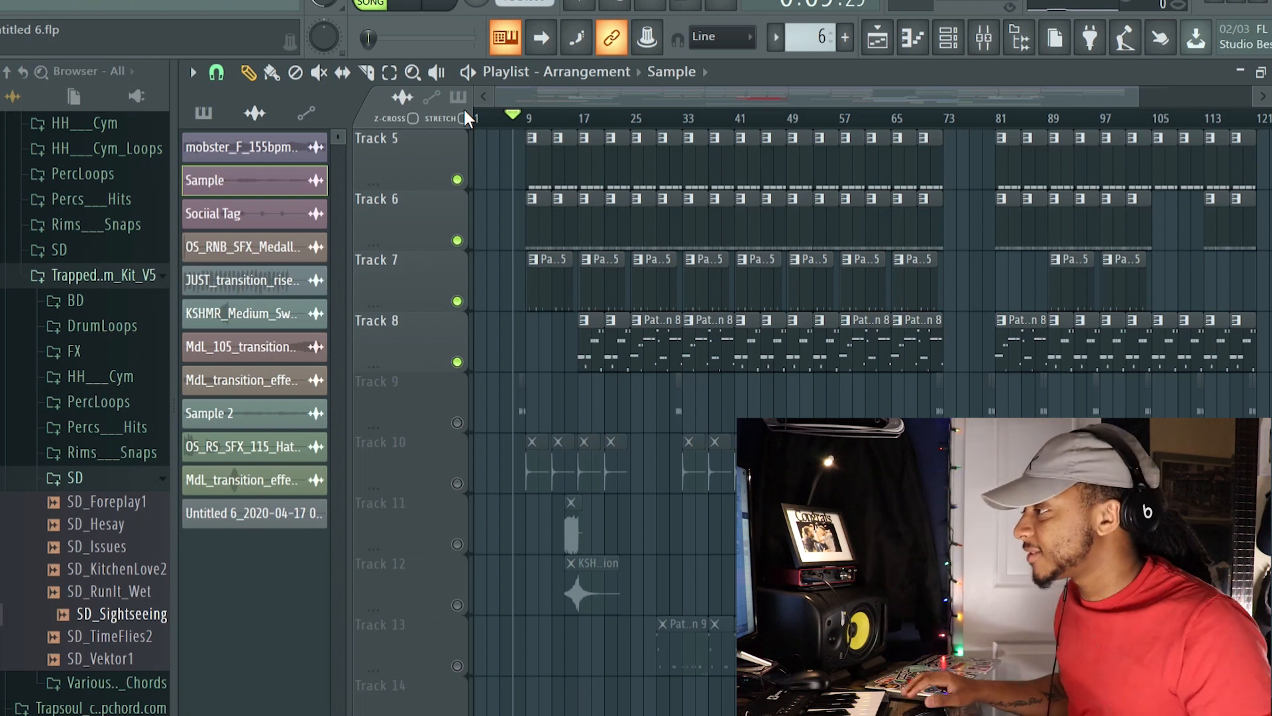
{"action": "right_click", "coordinate": [456, 423]}
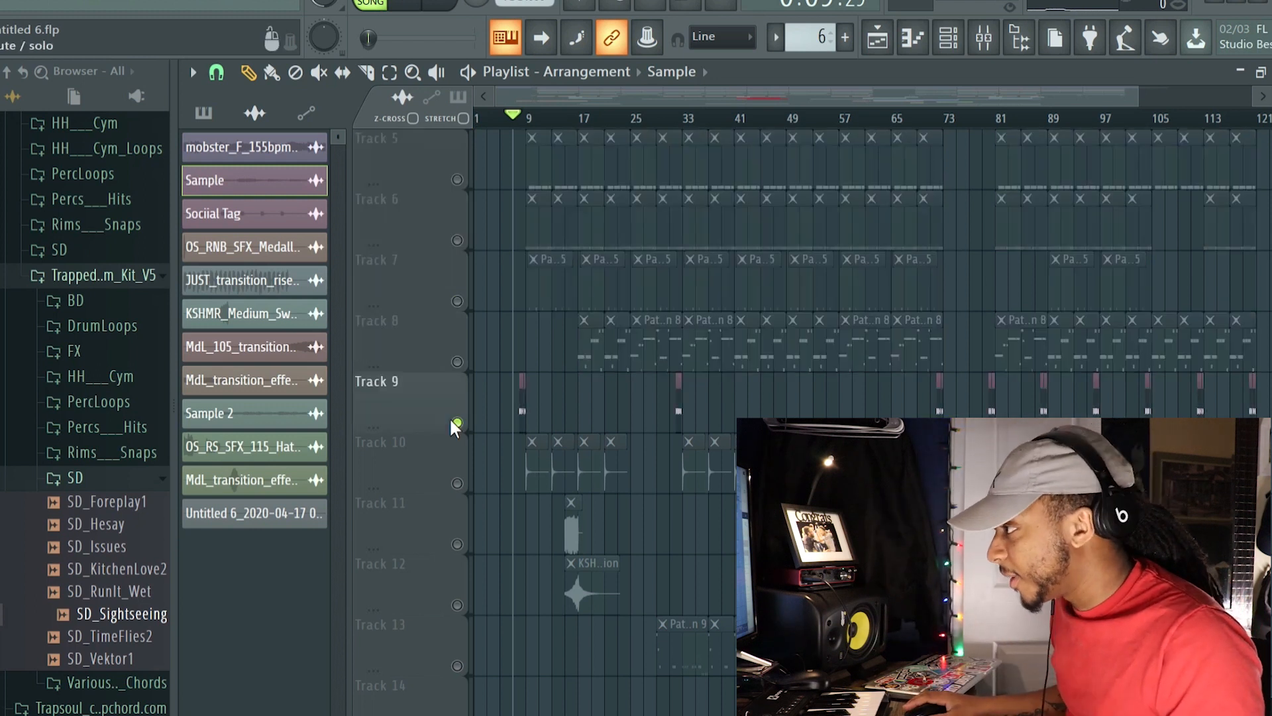
{"action": "key", "text": "space"}
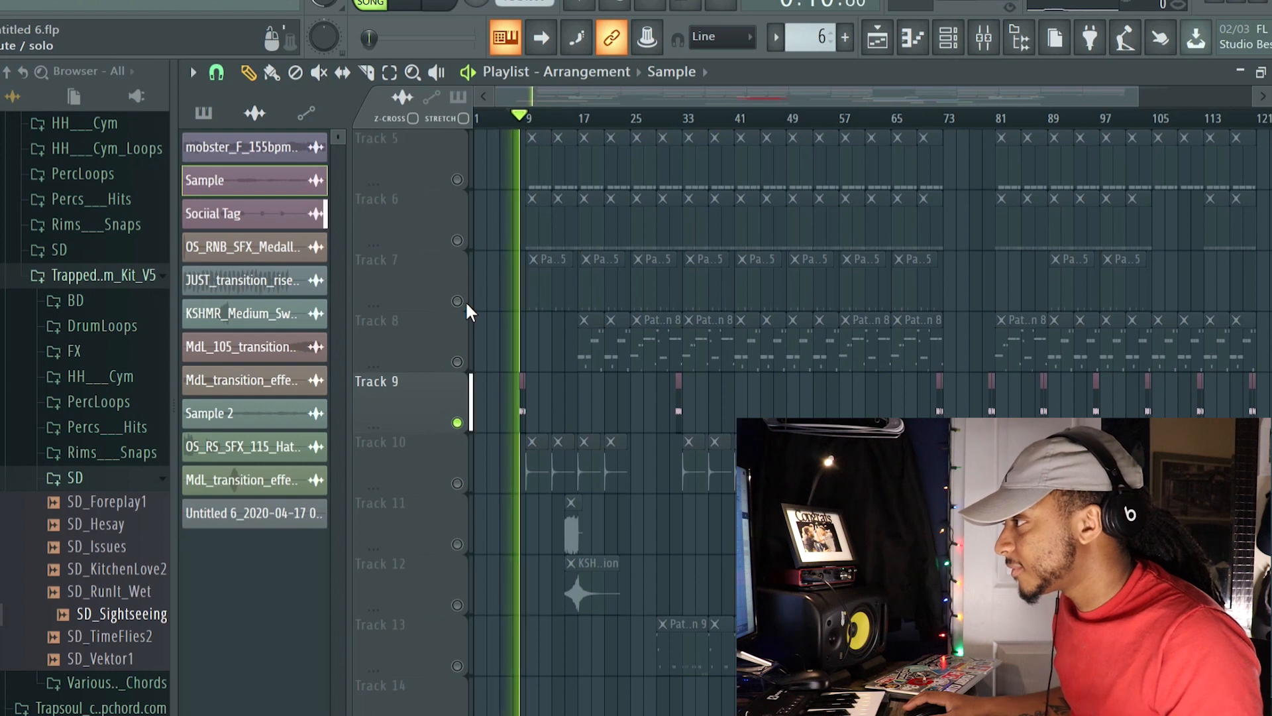
{"action": "key", "text": "space"}
{"action": "left_click", "coordinate": [458, 422]}
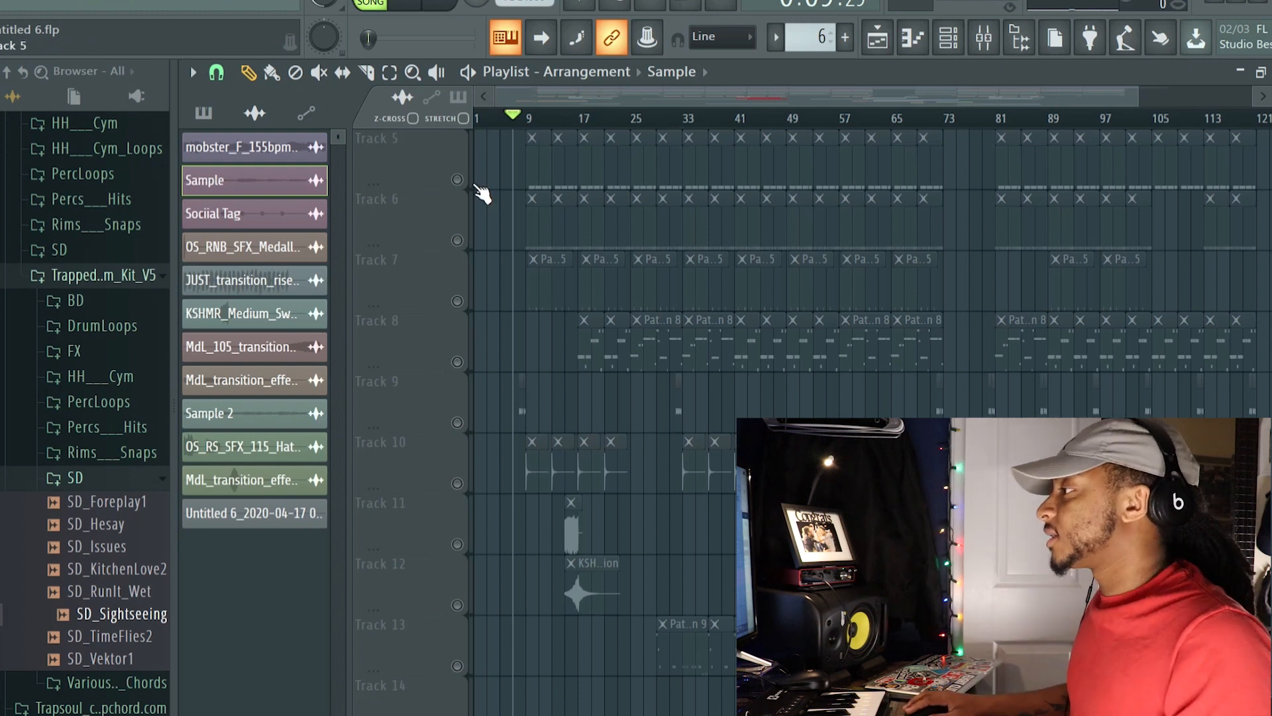
Step: Restore all tracks, inspect the Sociial Tag mixer track's effects, and audition the full mix from bar 7
{"action": "left_click", "coordinate": [457, 423]}
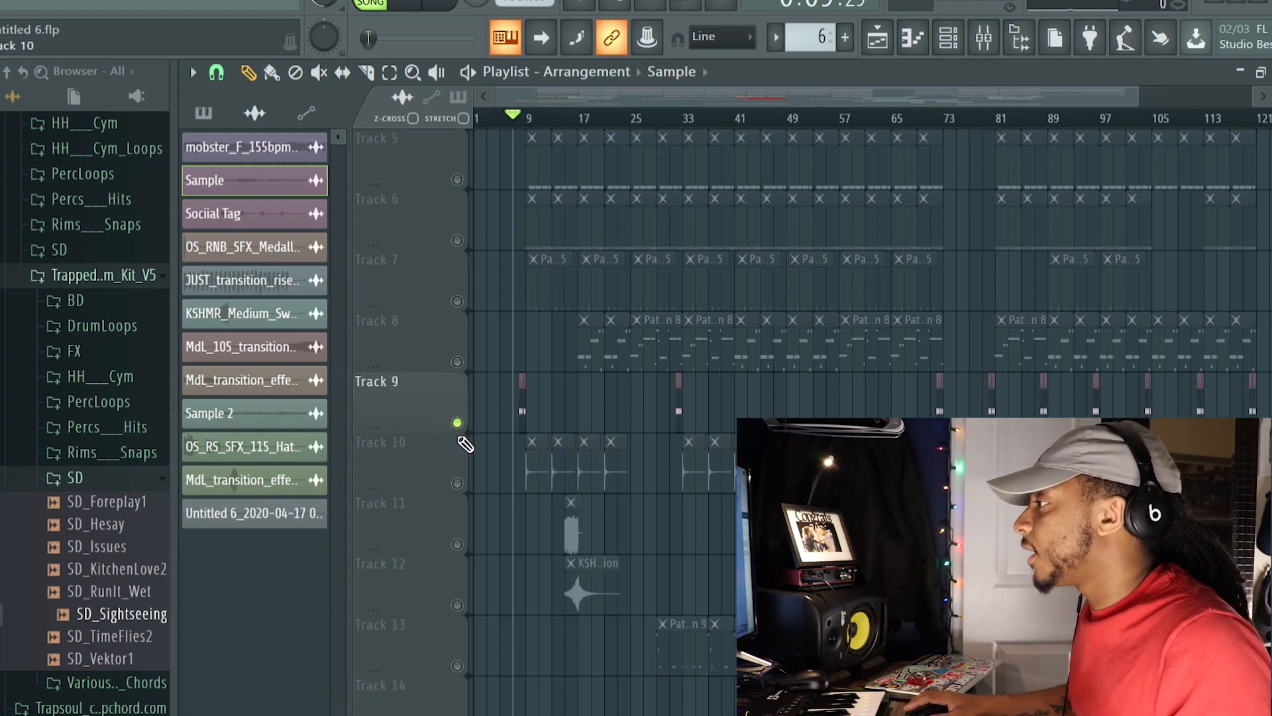
{"action": "right_click", "coordinate": [457, 423]}
{"action": "left_click", "coordinate": [984, 37]}
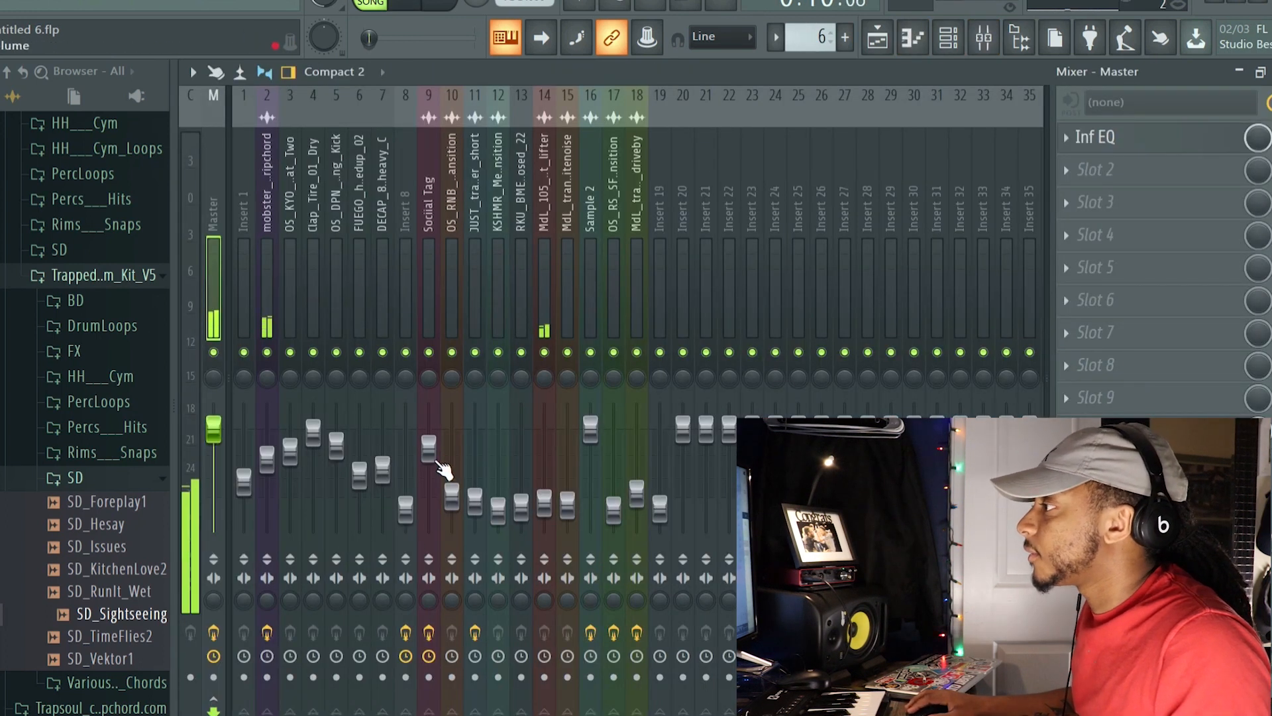
{"action": "left_click", "coordinate": [441, 471]}
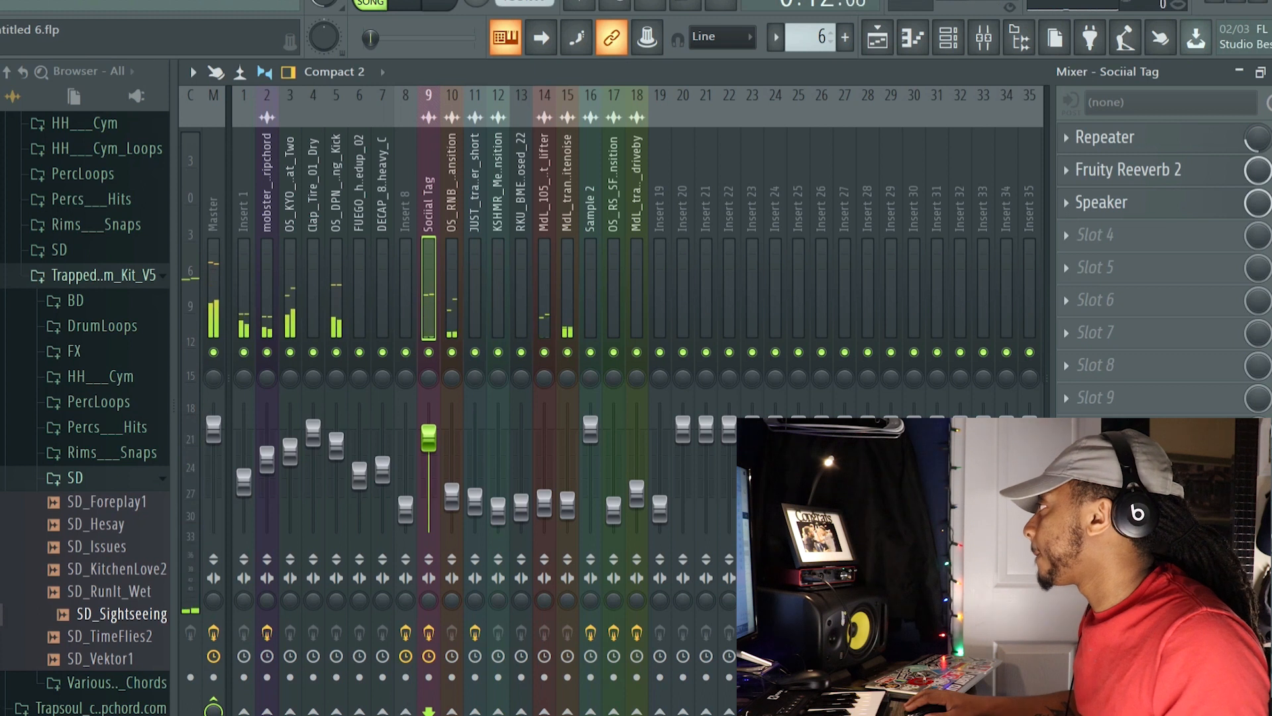
{"action": "left_click", "coordinate": [1271, 72]}
{"action": "key", "text": "space"}
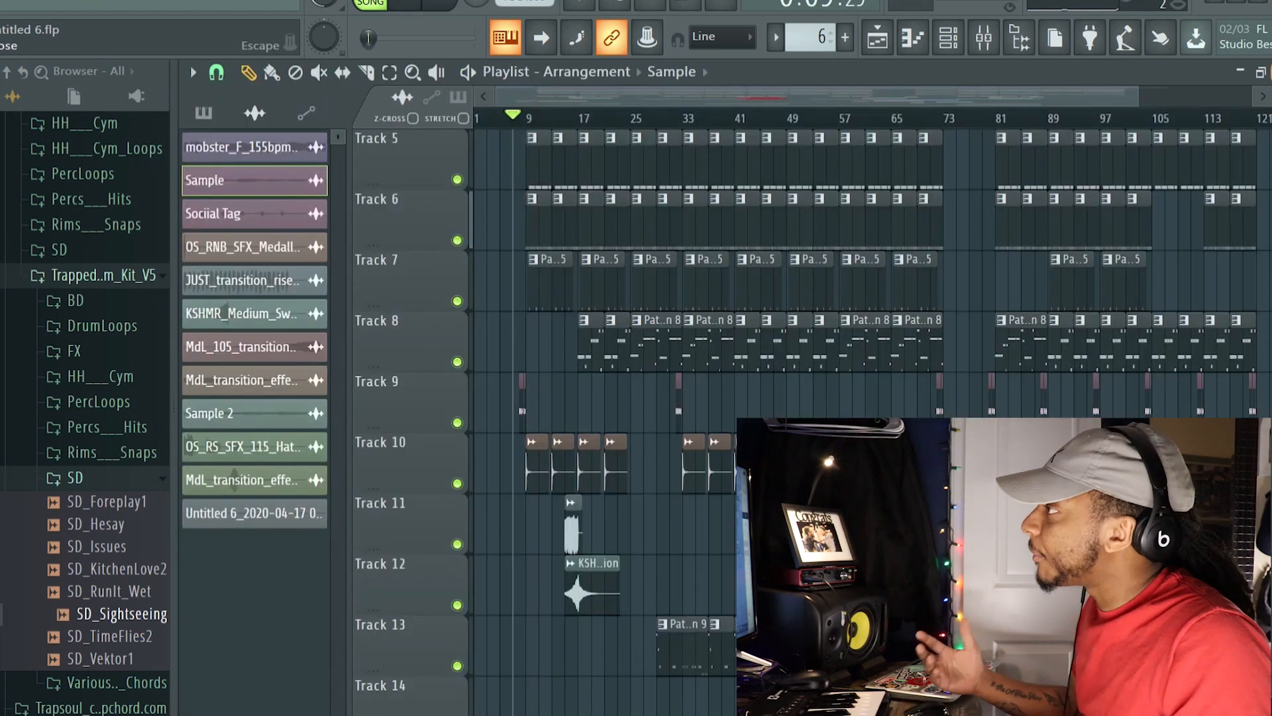
{"action": "key", "text": "space"}
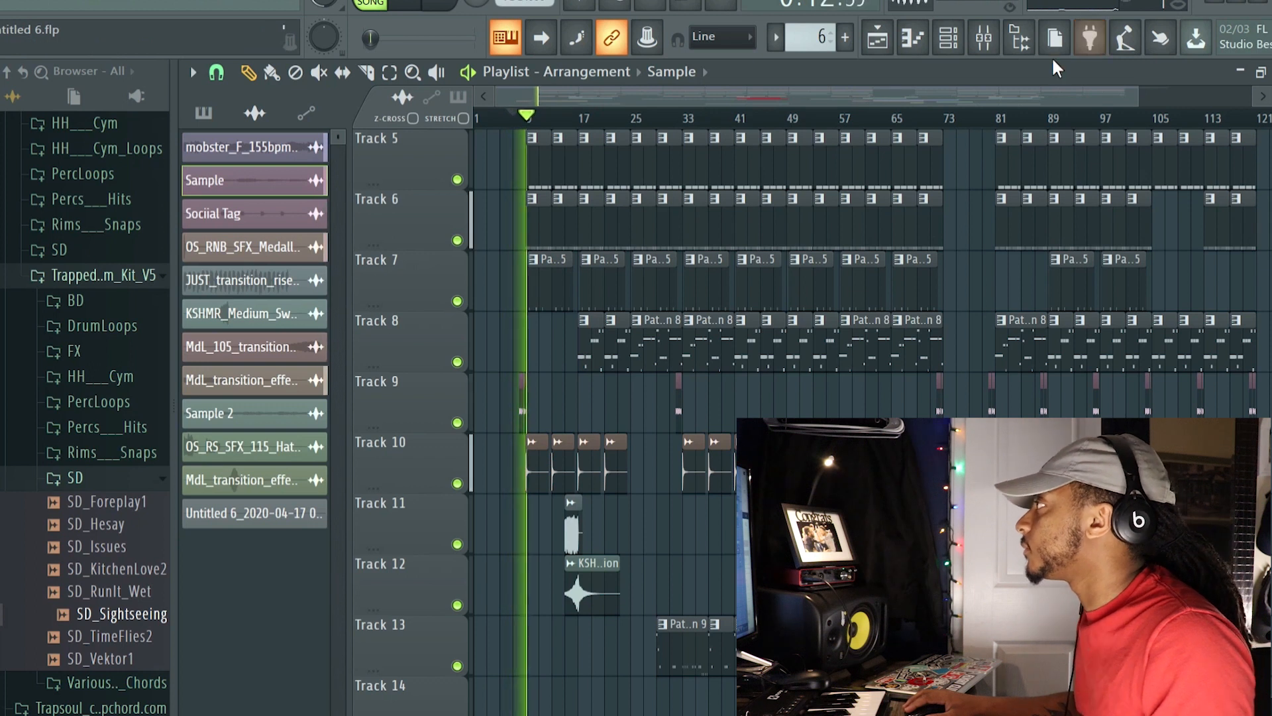
{"action": "key", "text": "space"}
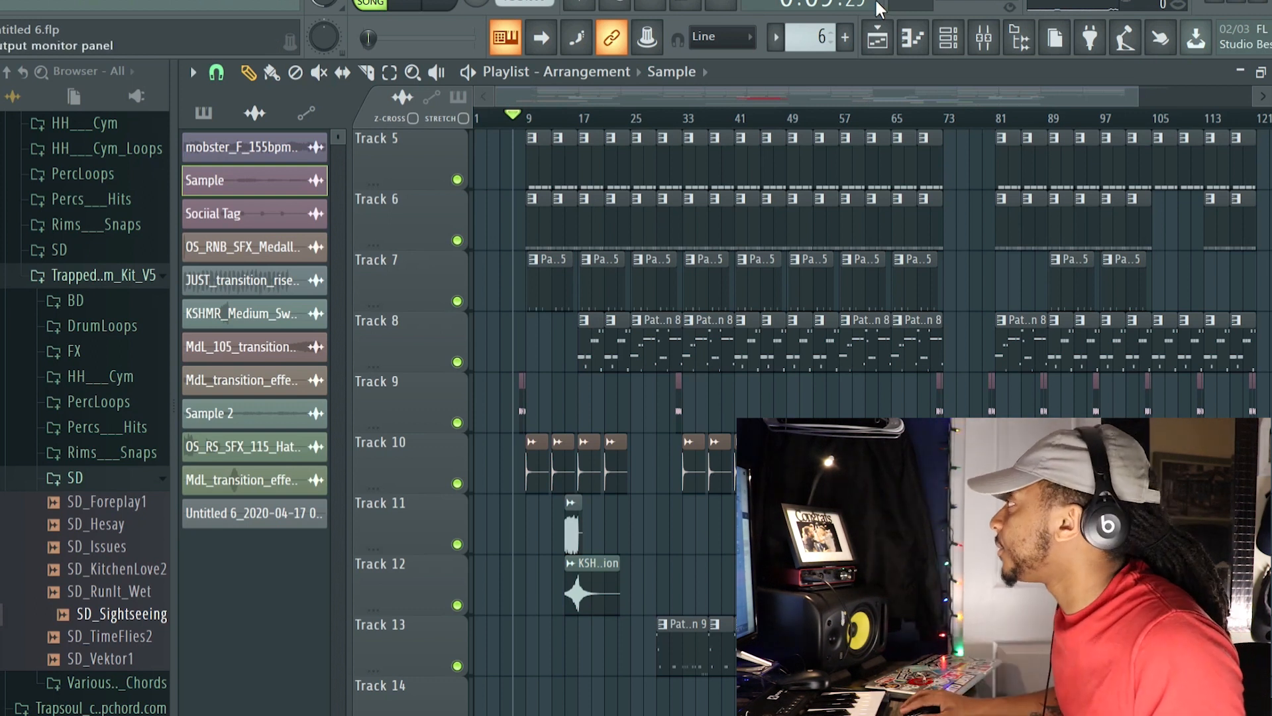
Step: Select all the transition and effect clips on Tracks 10 to 15, then return to the Draw tool
{"action": "left_click", "coordinate": [1148, 51]}
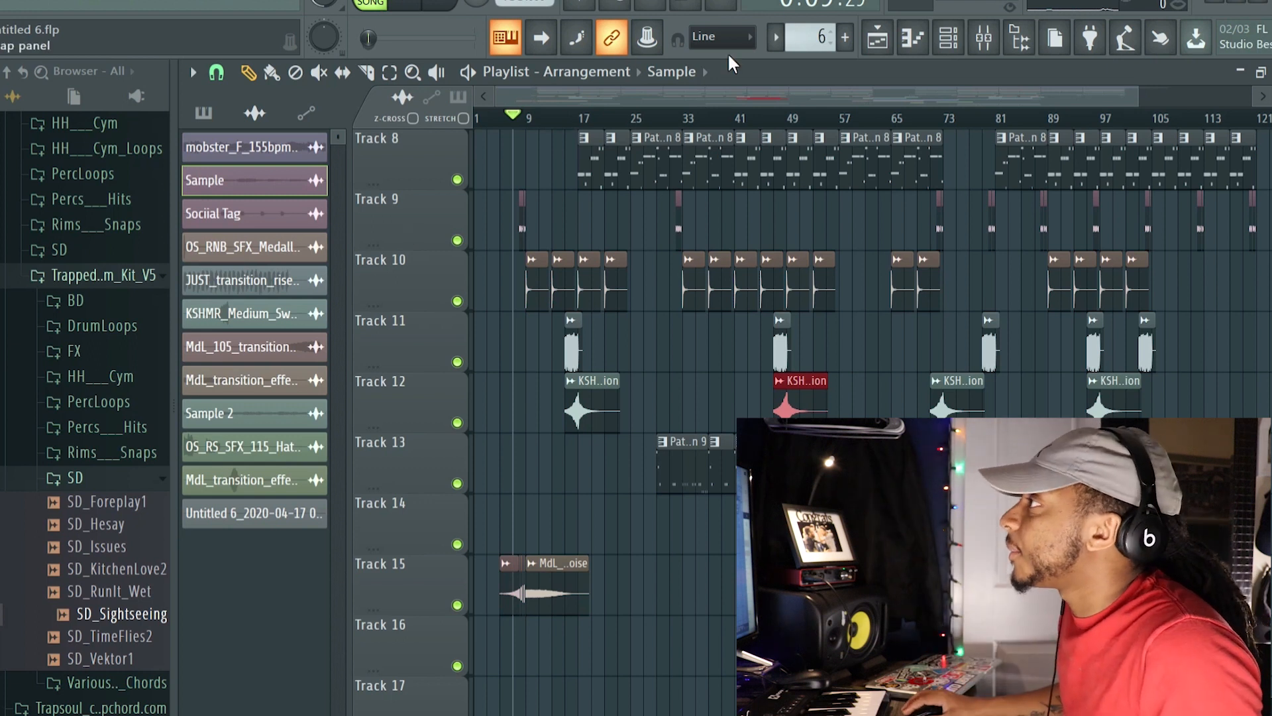
{"action": "left_click", "coordinate": [389, 72]}
{"action": "scroll", "coordinate": [1080, 306], "scroll_direction": "down", "scroll_amount": 3}
{"action": "left_click_drag", "start_coordinate": [1189, 646], "coordinate": [485, 302]}
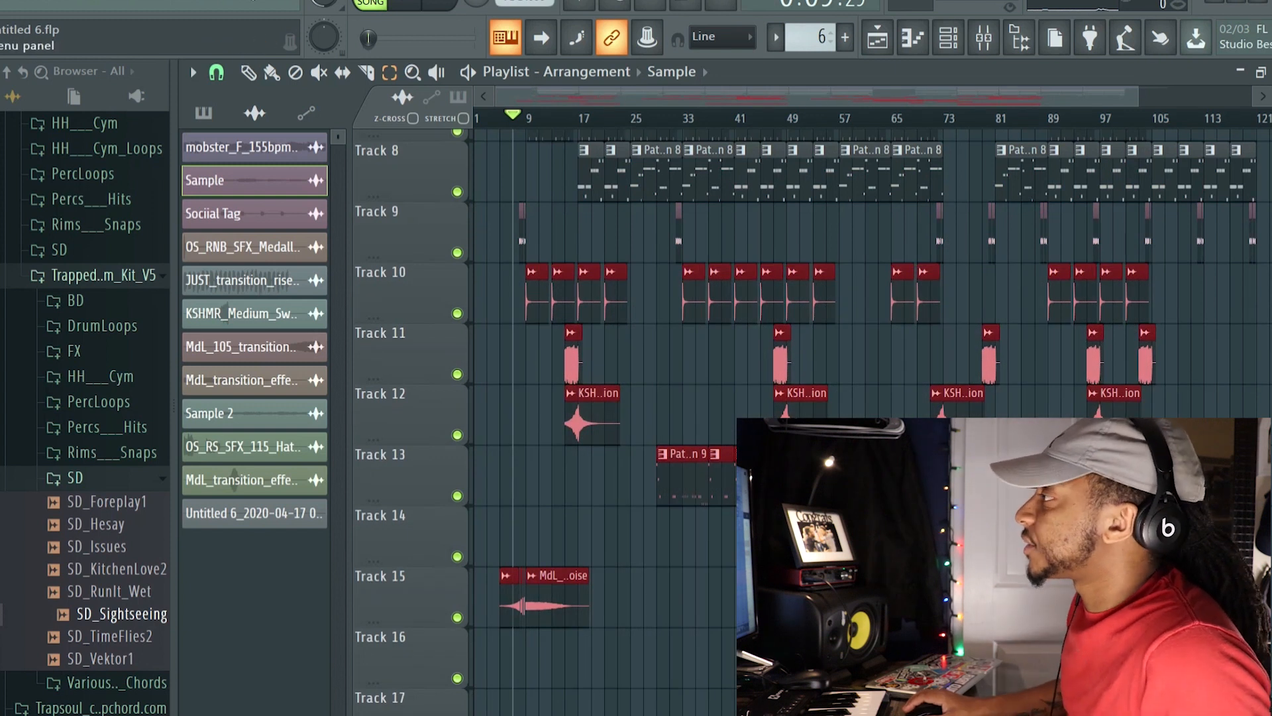
{"action": "left_click", "coordinate": [258, 84]}
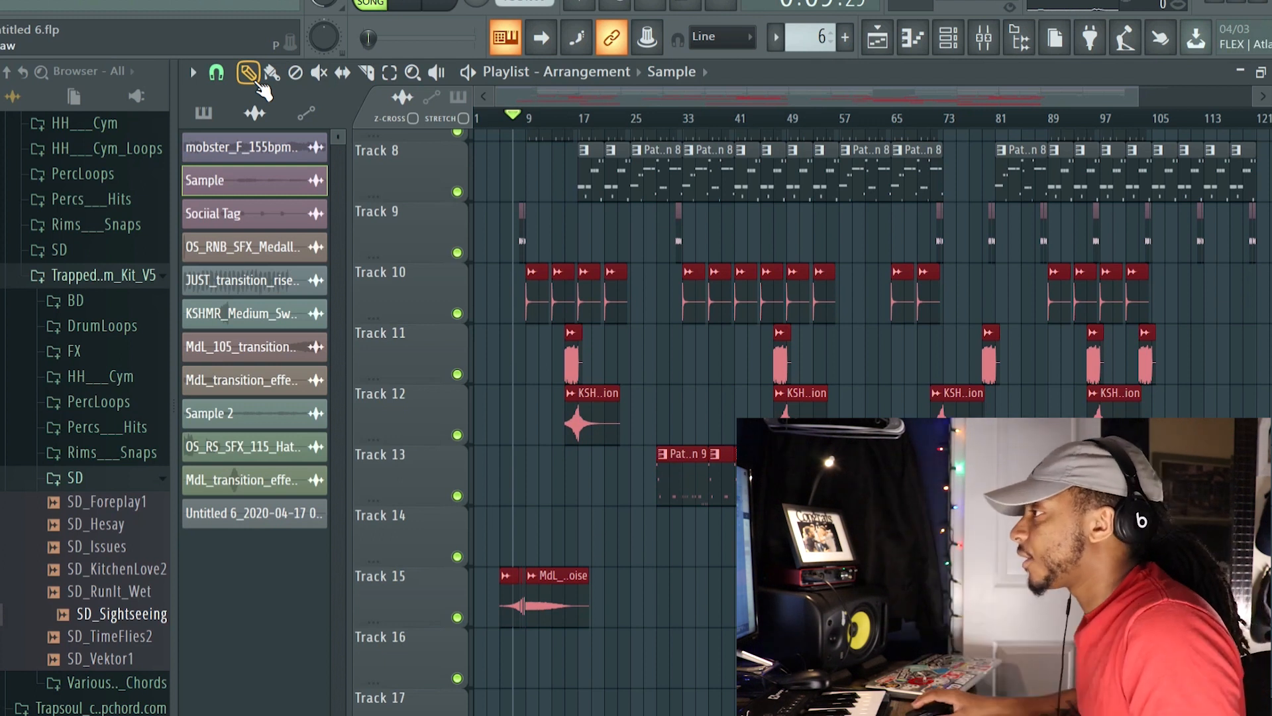
Step: Solo Track 10, inspect the OS_RNB_SFX_Medallion_Transition sample's settings, and audition the track from bar 9
{"action": "right_click", "coordinate": [457, 313]}
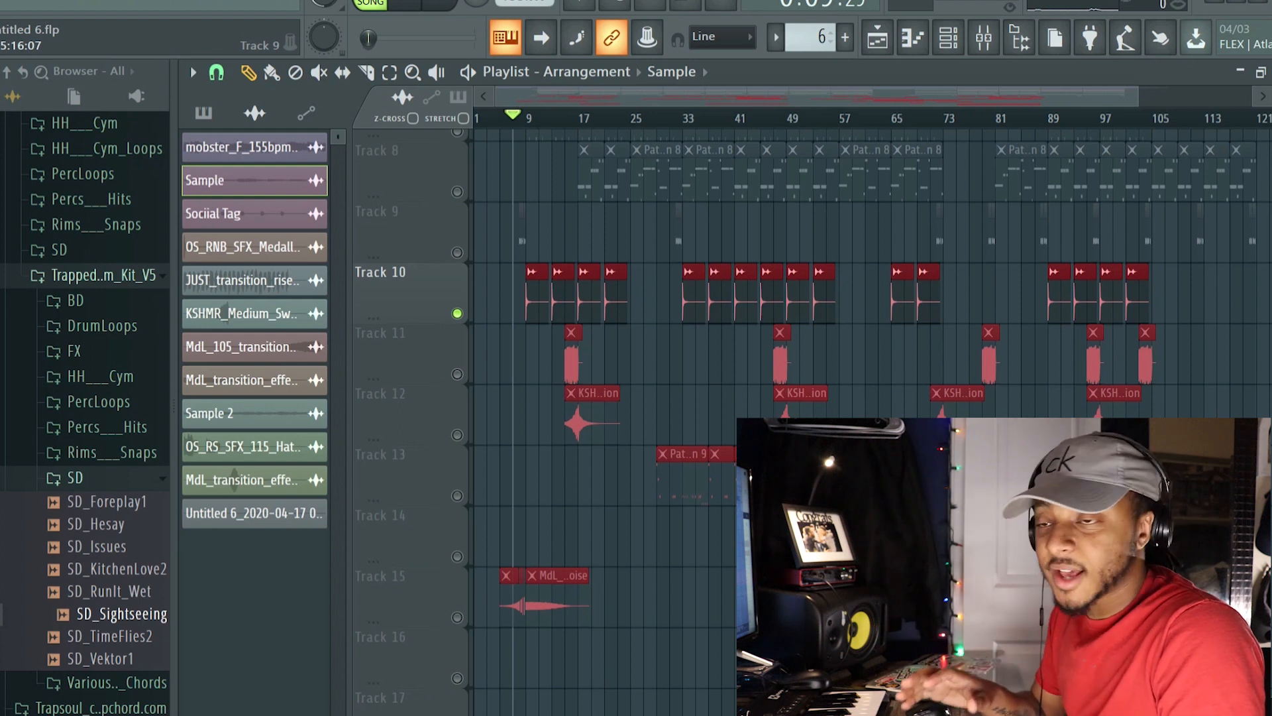
{"action": "double_click", "coordinate": [534, 306]}
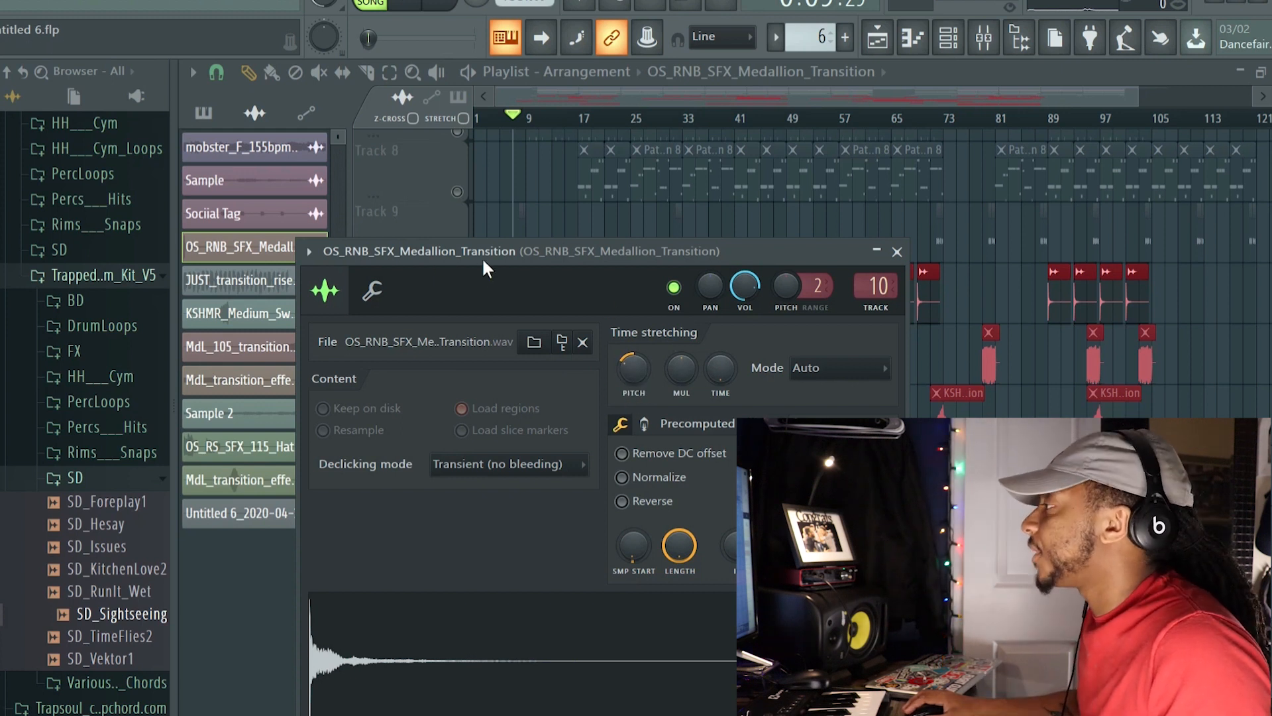
{"action": "left_click", "coordinate": [896, 252]}
{"action": "left_click", "coordinate": [528, 119]}
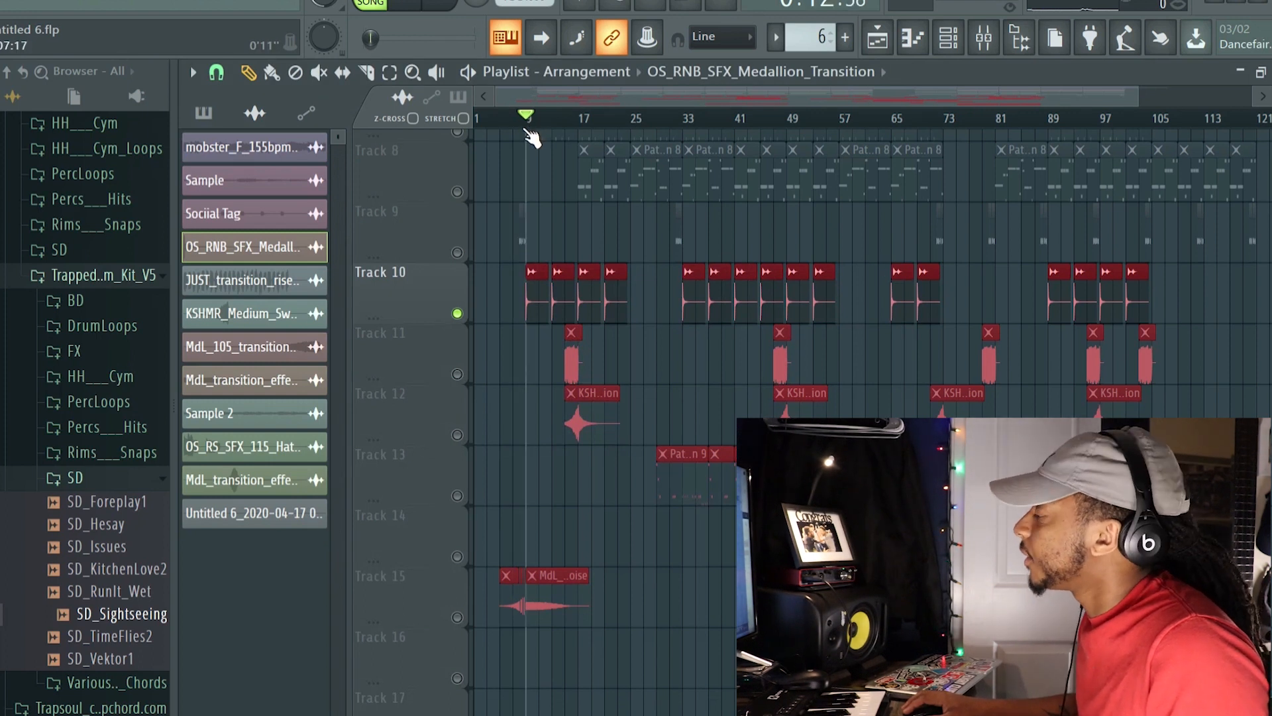
{"action": "key", "text": "space"}
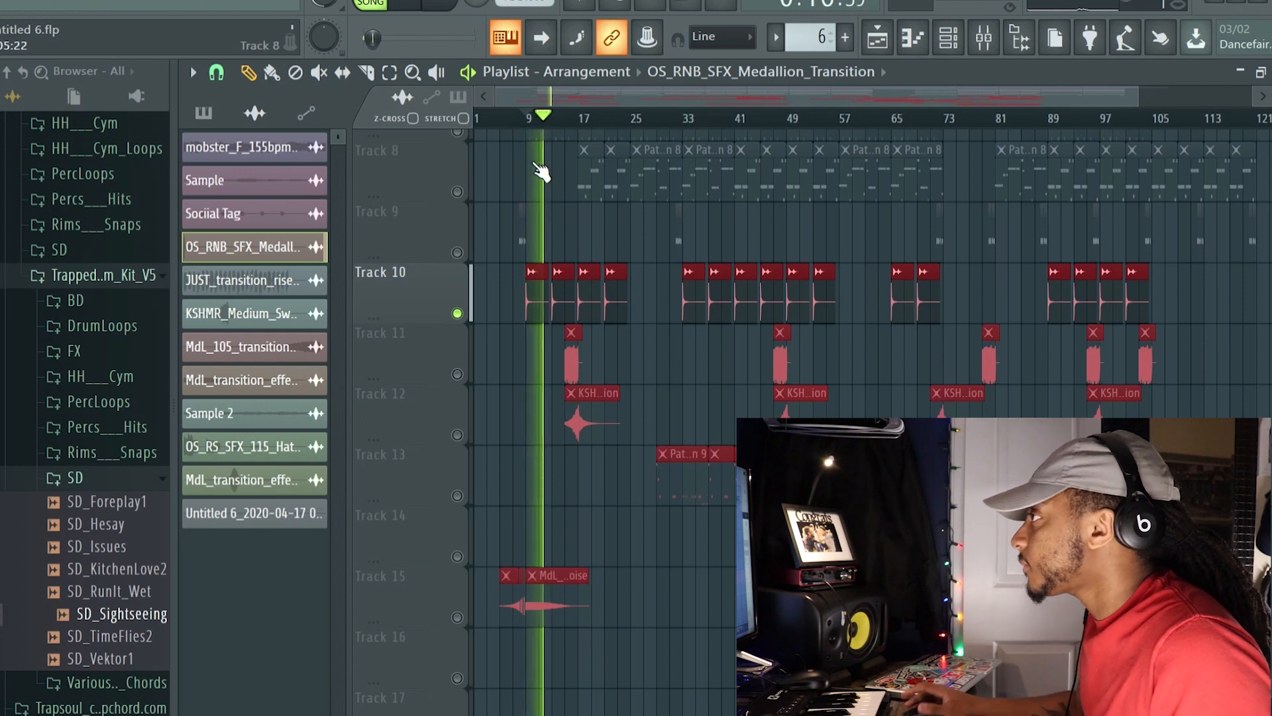
{"action": "key", "text": "space"}
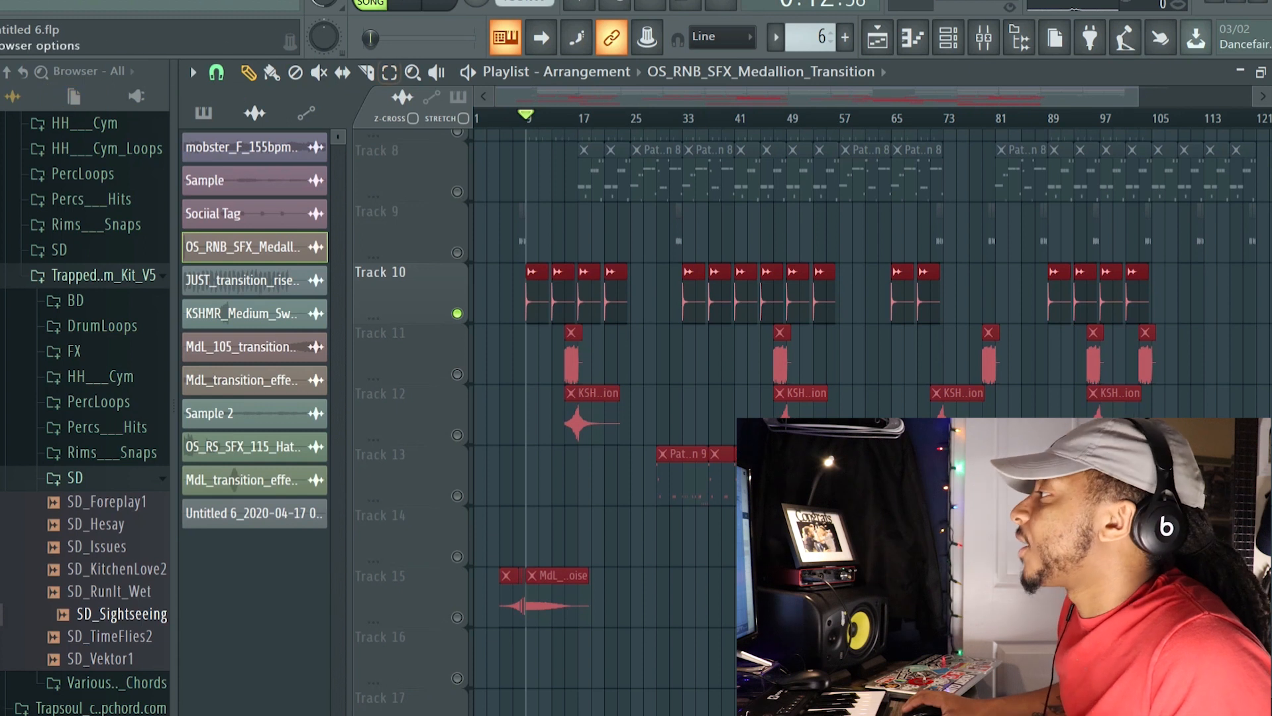
Step: Unsolo Track 10 to hear its effect within the full mix from bar 9, then solo it again
{"action": "right_click", "coordinate": [459, 313]}
{"action": "key", "text": "space"}
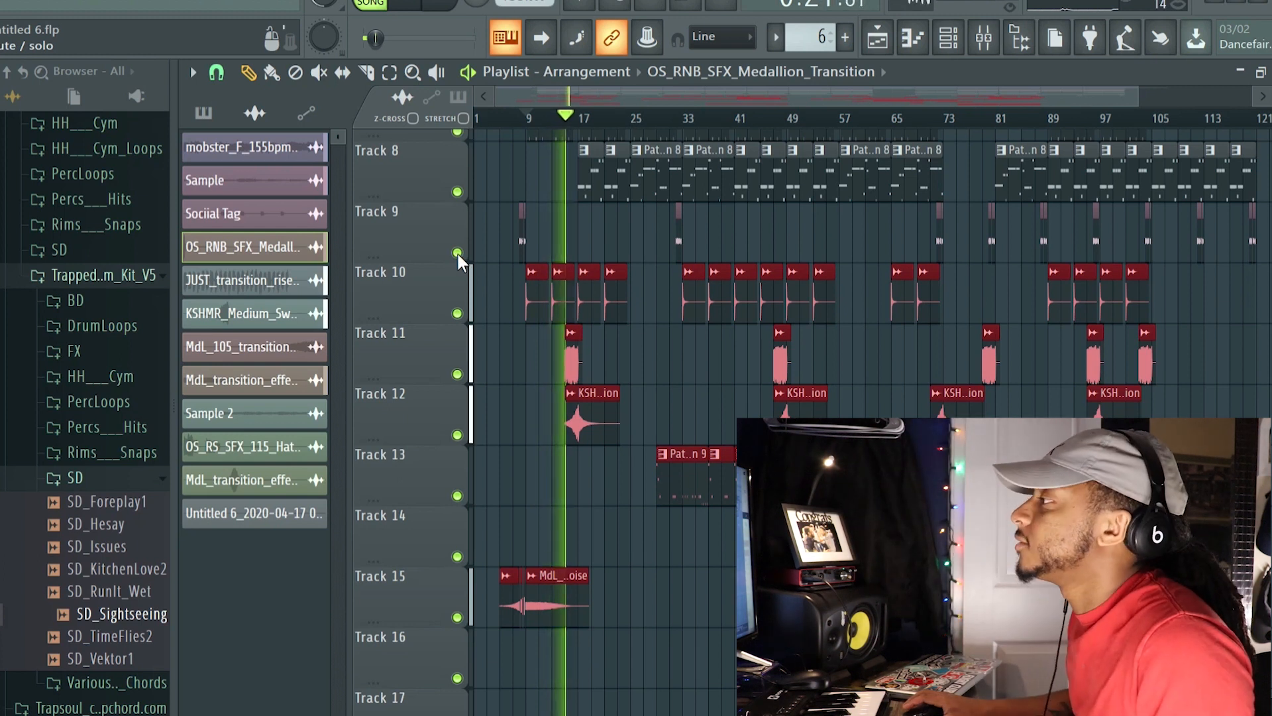
{"action": "right_click", "coordinate": [457, 313]}
{"action": "key", "text": "space"}
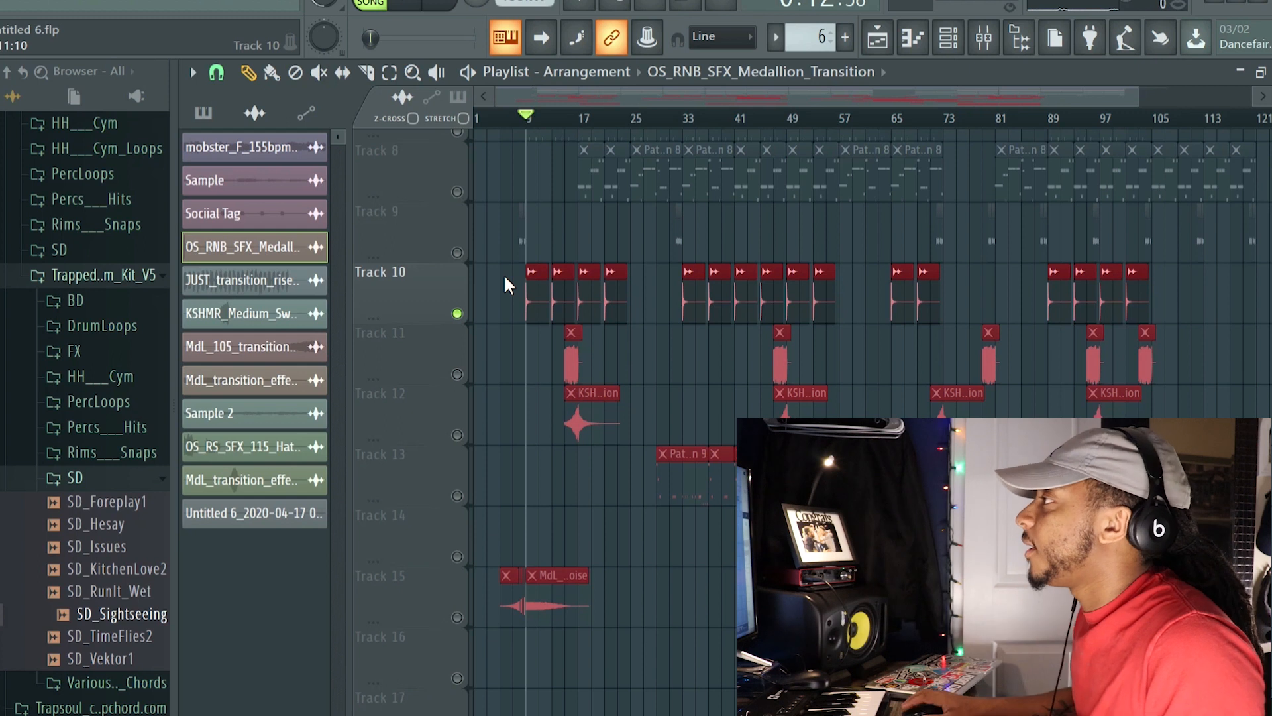
Step: Solo Track 11, inspect the JUST_transition_riser_short sample's settings, and audition the riser from bar 15
{"action": "left_click", "coordinate": [566, 123]}
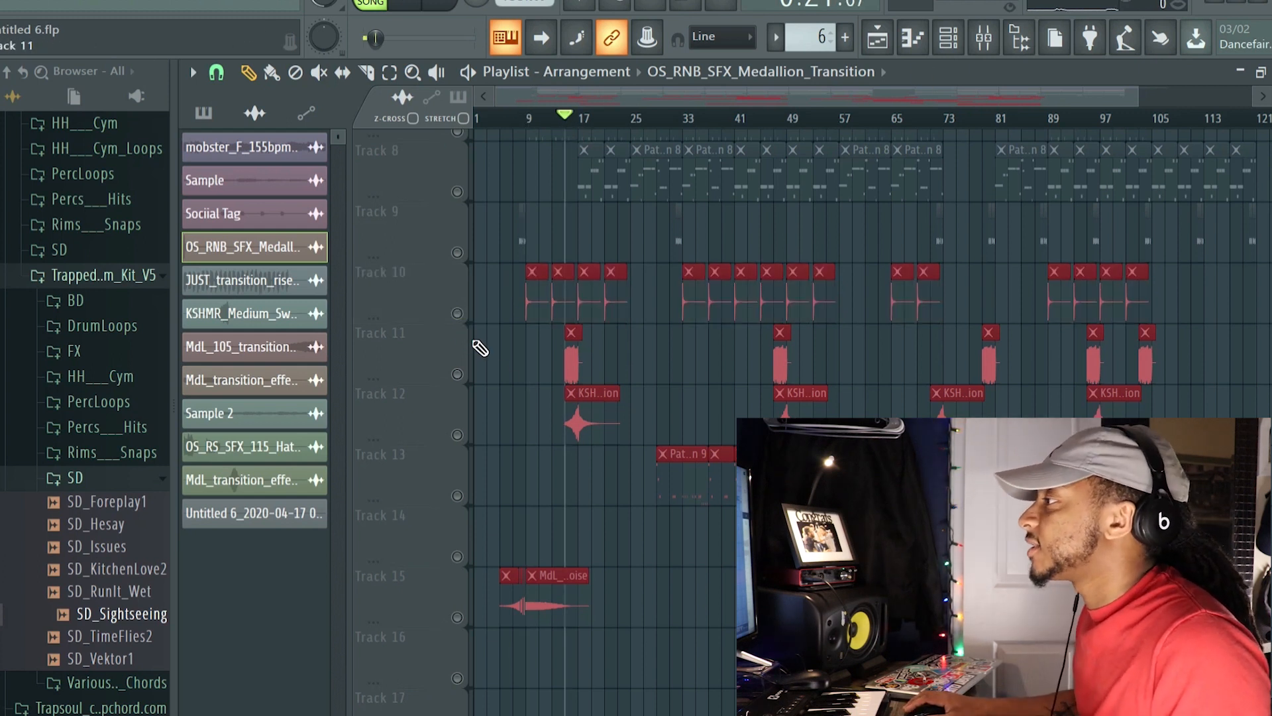
{"action": "right_click", "coordinate": [457, 375]}
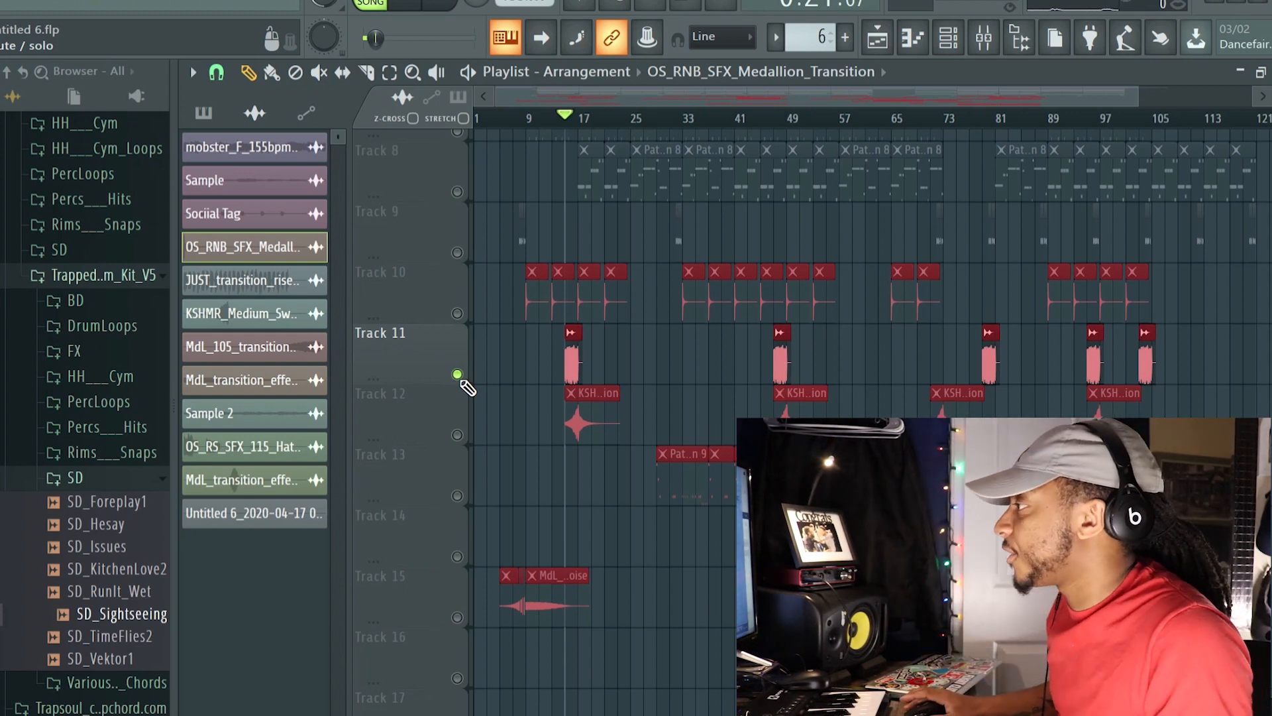
{"action": "double_click", "coordinate": [571, 368]}
{"action": "left_click_drag", "start_coordinate": [451, 261], "coordinate": [862, 230]}
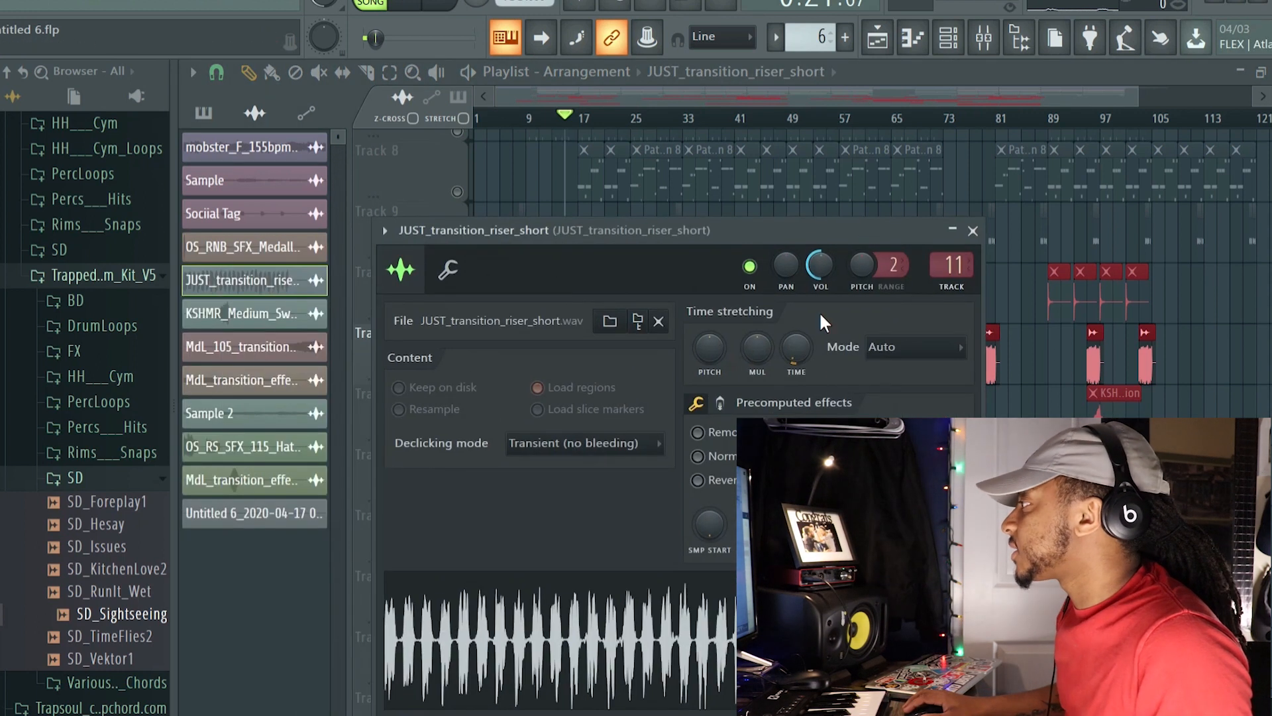
{"action": "left_click", "coordinate": [972, 232]}
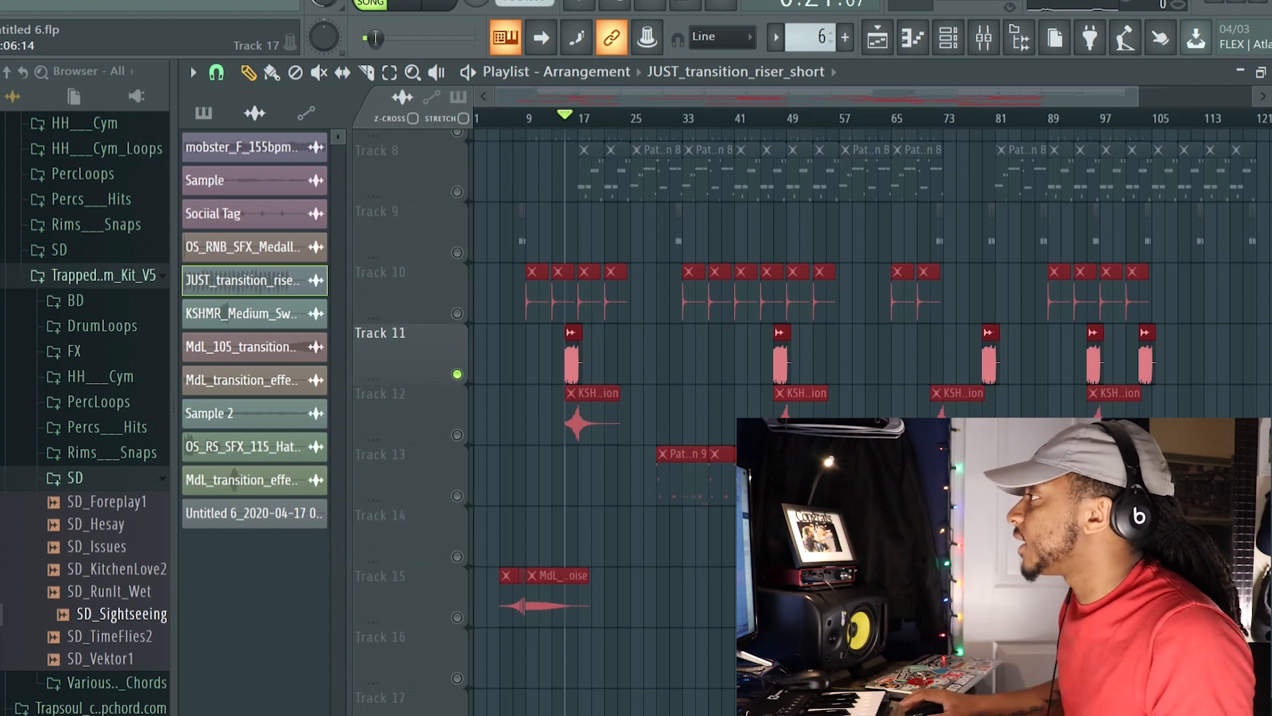
{"action": "key", "text": "space"}
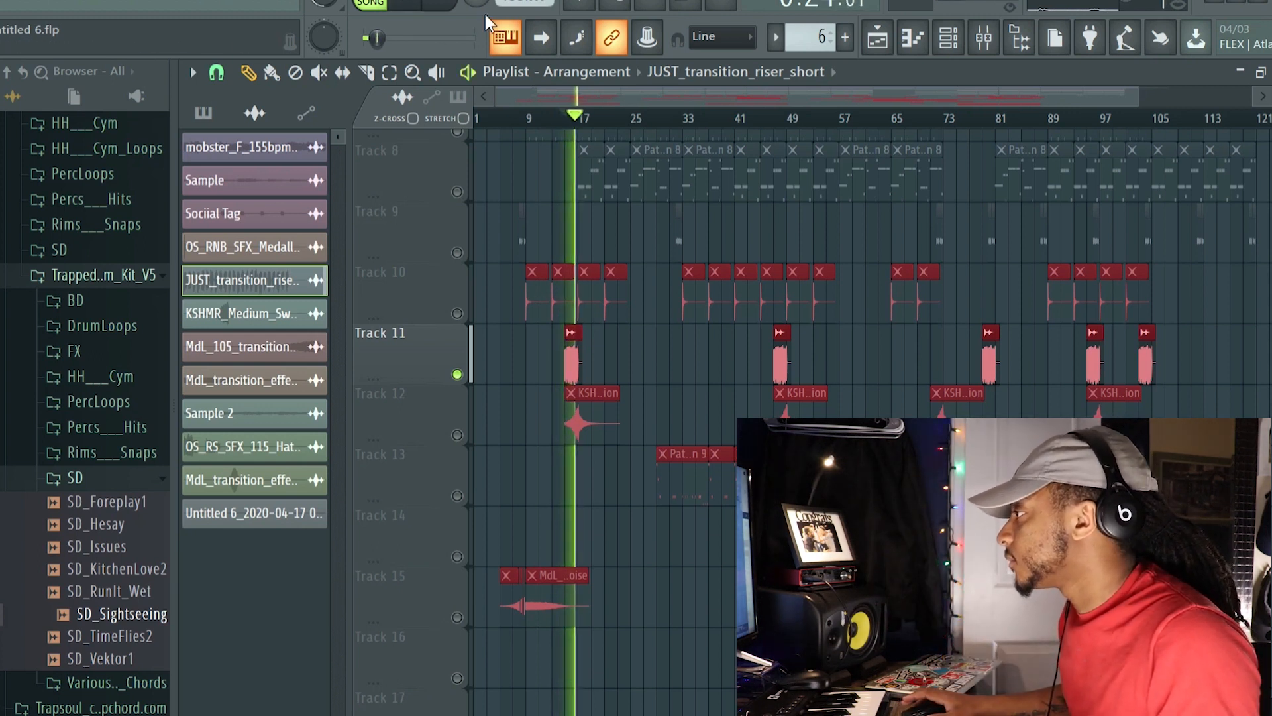
{"action": "key", "text": "space"}
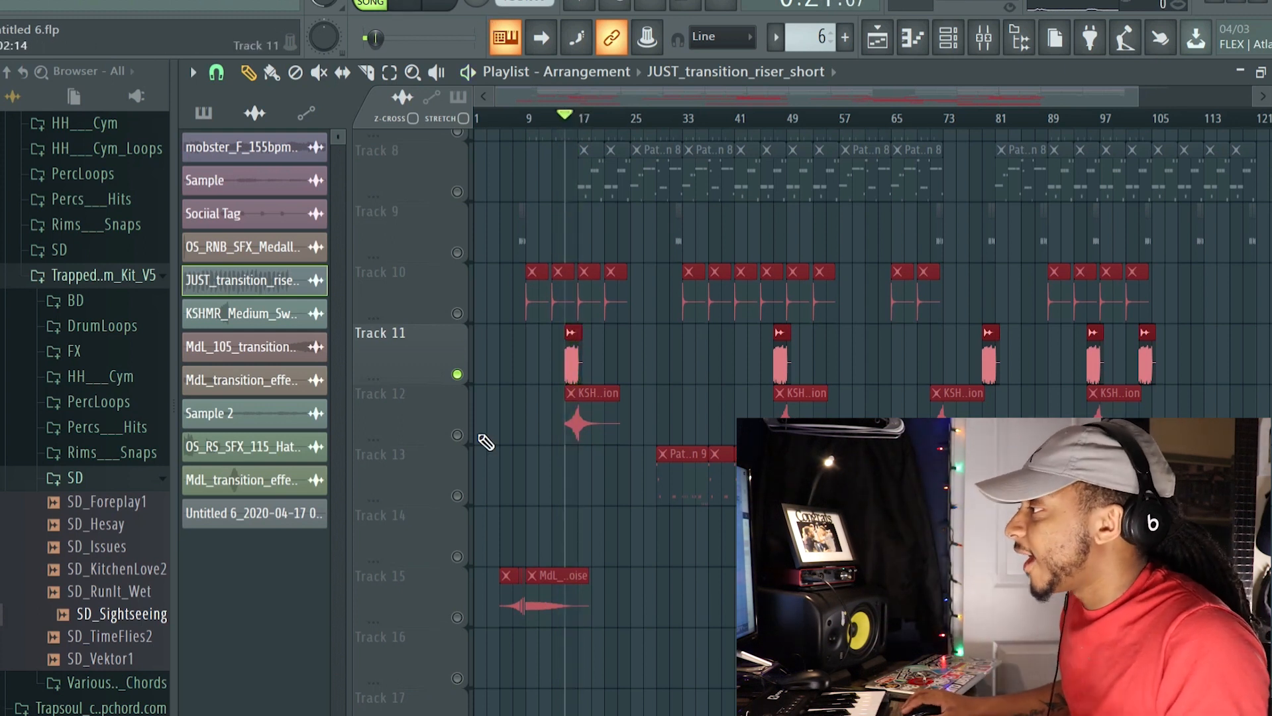
Step: Enable Track 12, mute Track 11, and audition the KSHMR transition clip from bar 15
{"action": "left_click", "coordinate": [457, 435]}
{"action": "left_click", "coordinate": [464, 375]}
{"action": "key", "text": "space"}
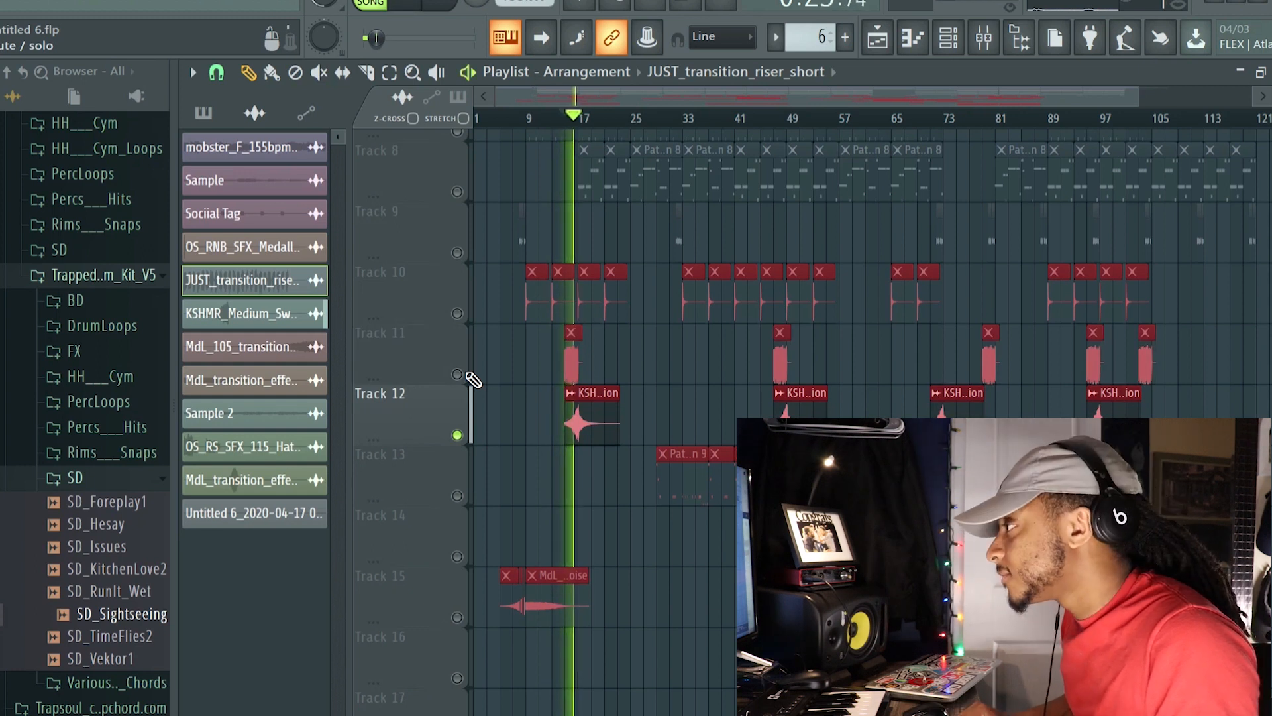
{"action": "key", "text": "space"}
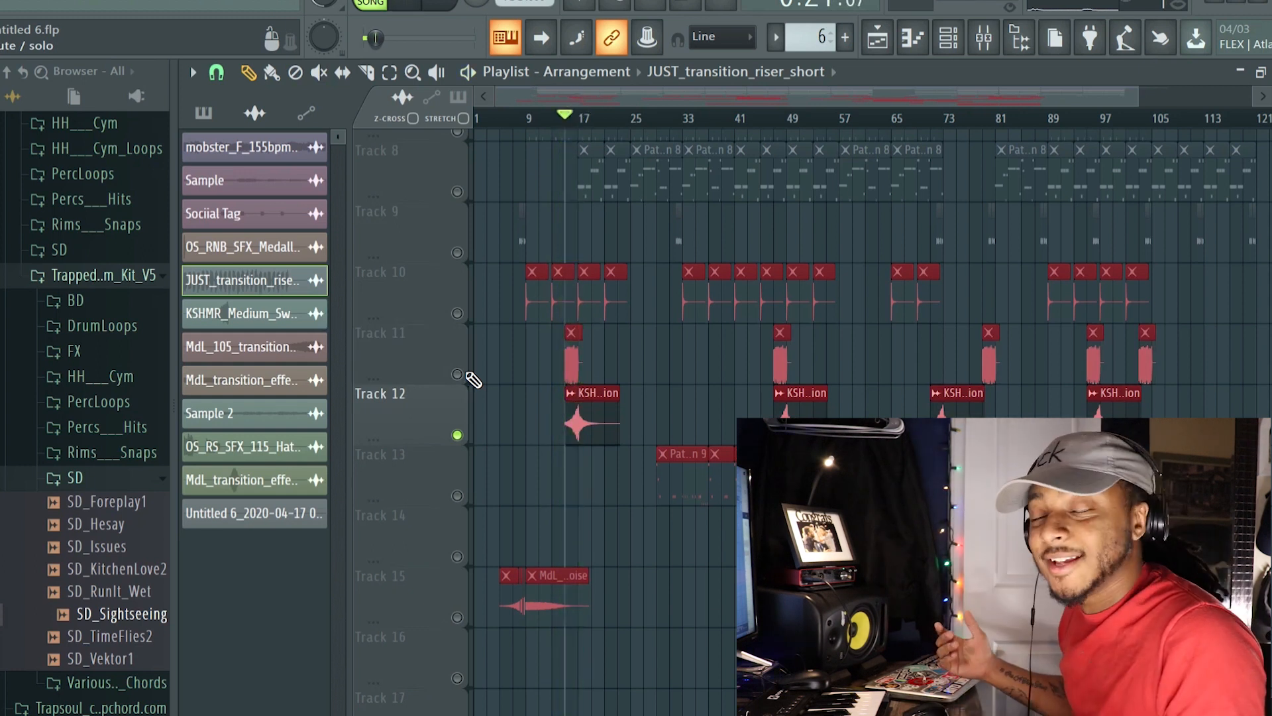
Step: Set the playback position to bar 5, enable Track 15, and mute Track 12
{"action": "scroll", "coordinate": [522, 359], "scroll_direction": "down", "scroll_amount": 2}
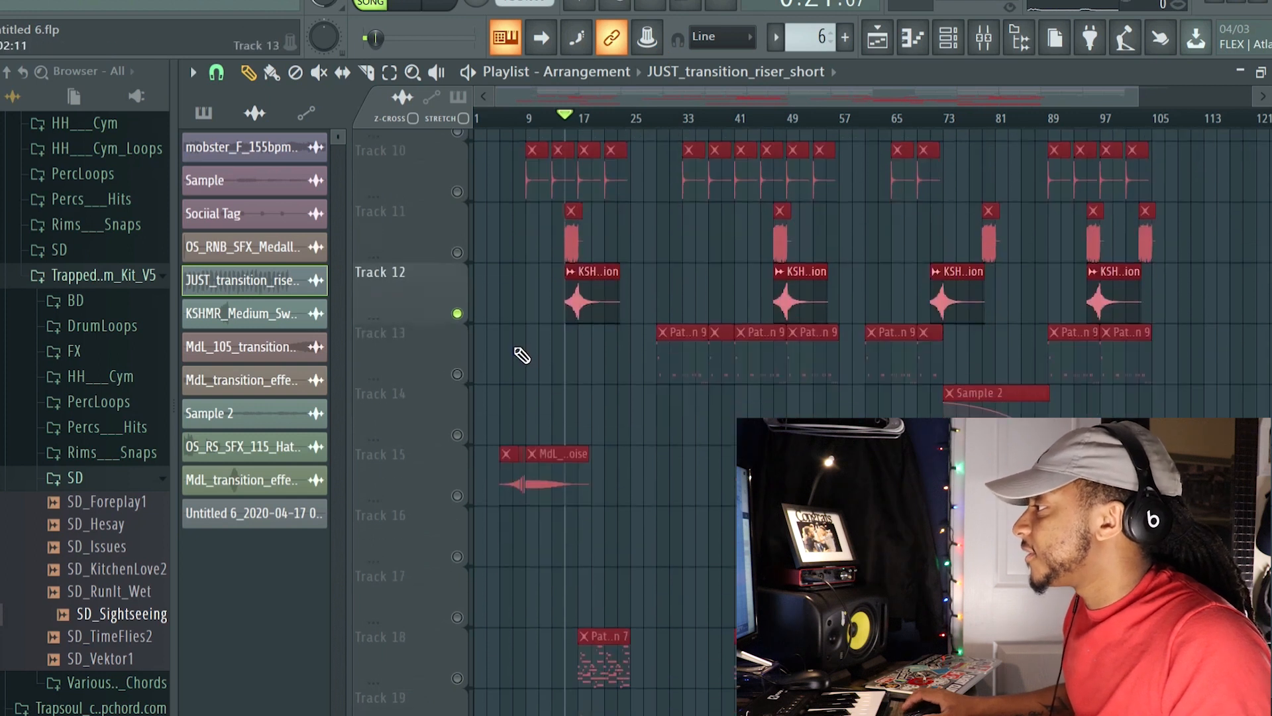
{"action": "left_click_drag", "start_coordinate": [538, 119], "coordinate": [501, 120]}
{"action": "left_click_drag", "start_coordinate": [162, 599], "coordinate": [432, 487]}
{"action": "left_click", "coordinate": [457, 496]}
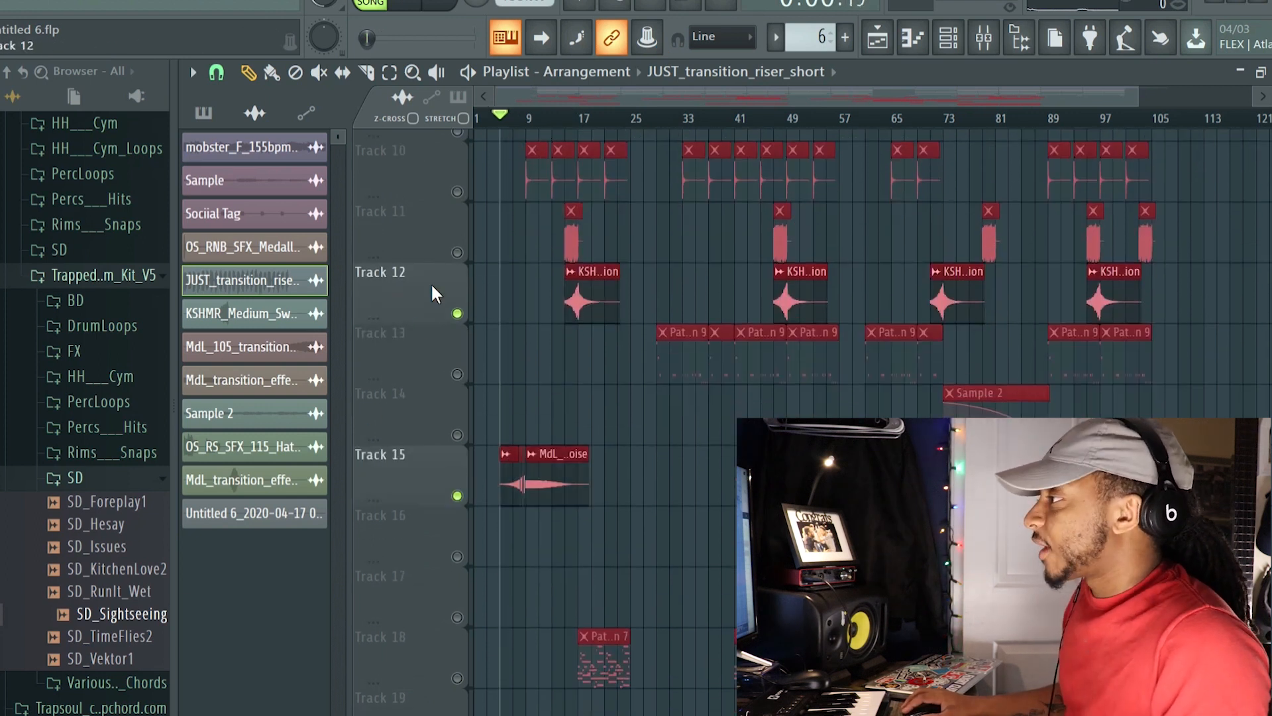
{"action": "left_click", "coordinate": [456, 314]}
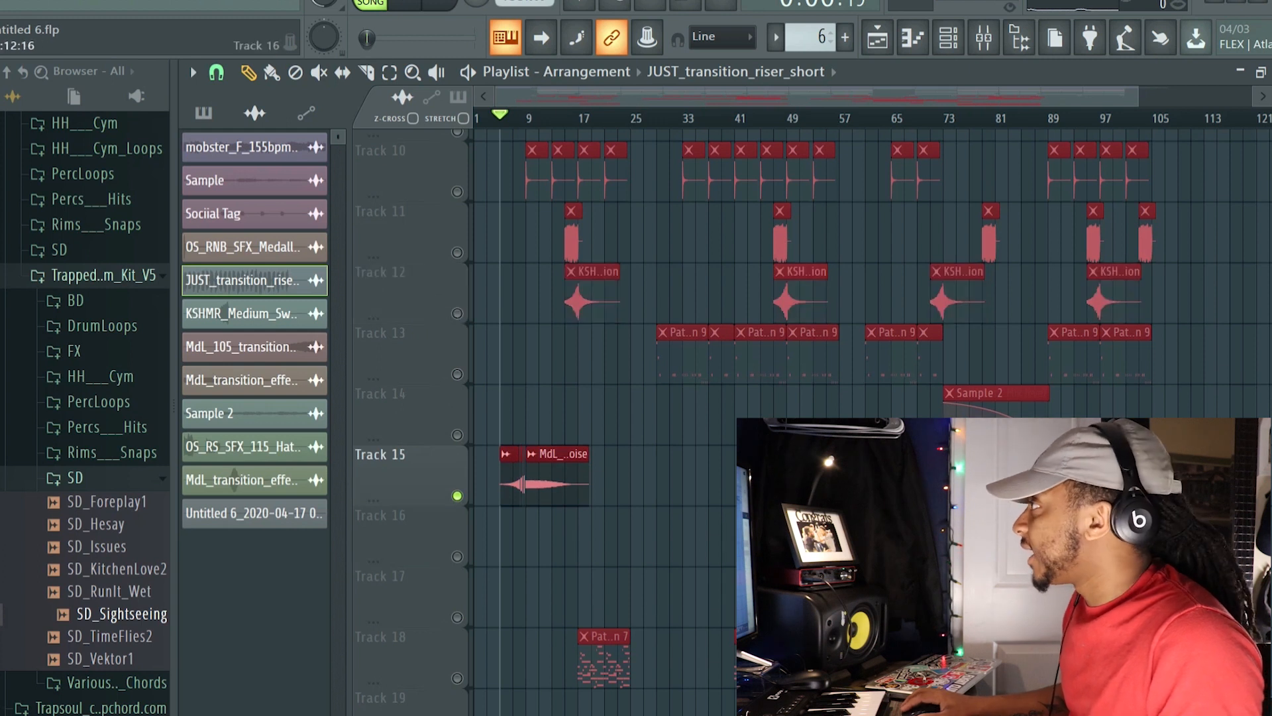
Step: Audition Track 15's MdL lifter and transition noise clips from bar 5
{"action": "left_click_drag", "start_coordinate": [1142, 93], "coordinate": [562, 99]}
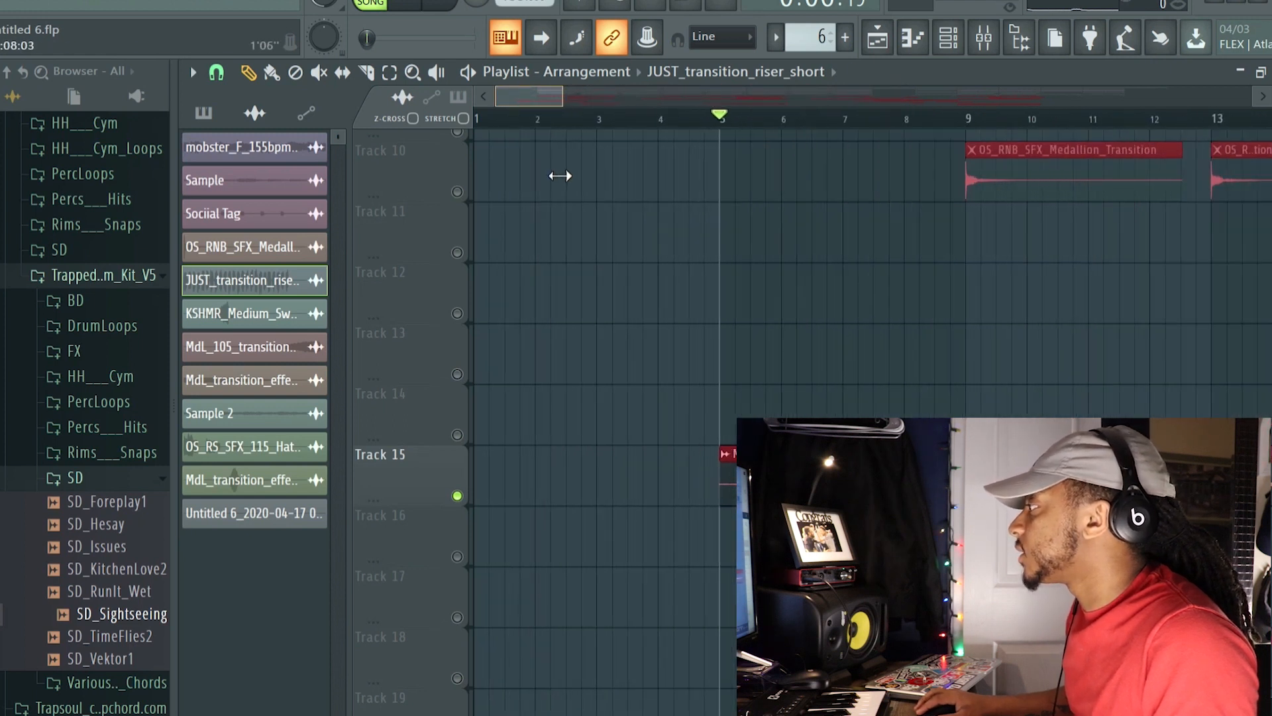
{"action": "scroll", "coordinate": [826, 221], "scroll_direction": "up", "scroll_amount": 5}
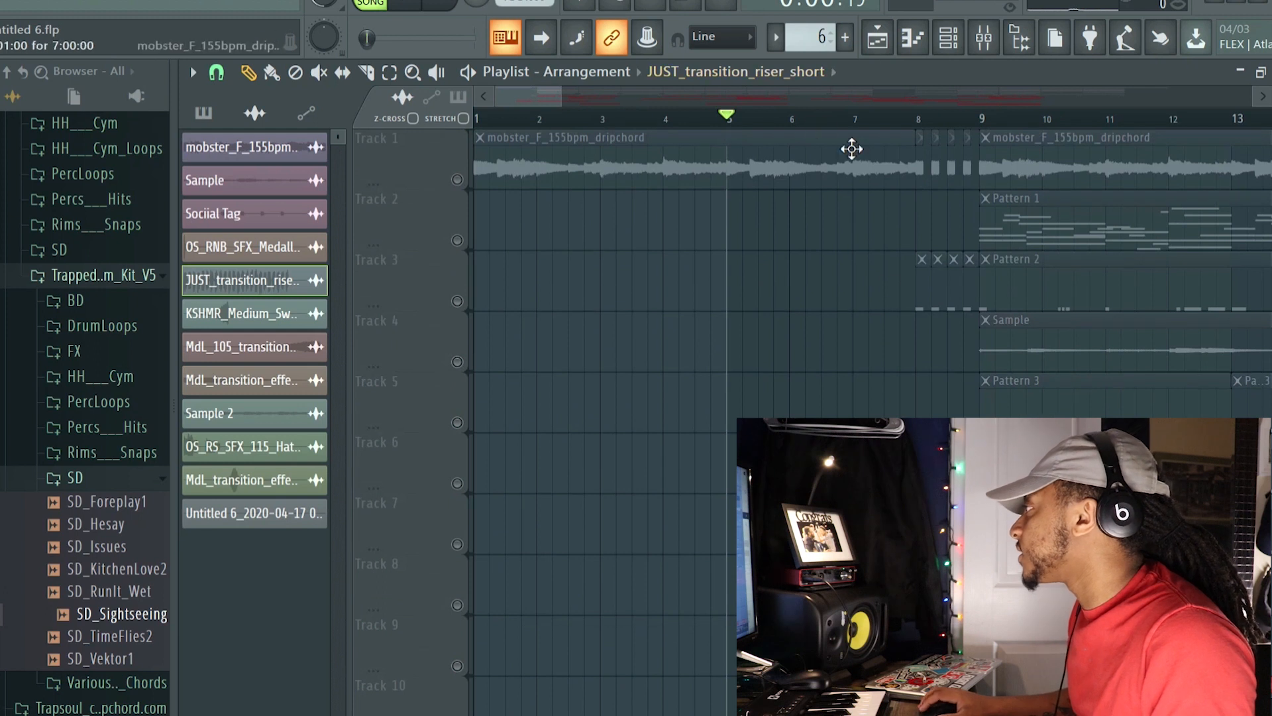
{"action": "scroll", "coordinate": [964, 387], "scroll_direction": "down", "scroll_amount": 14}
{"action": "scroll", "coordinate": [875, 331], "scroll_direction": "up", "scroll_amount": 7}
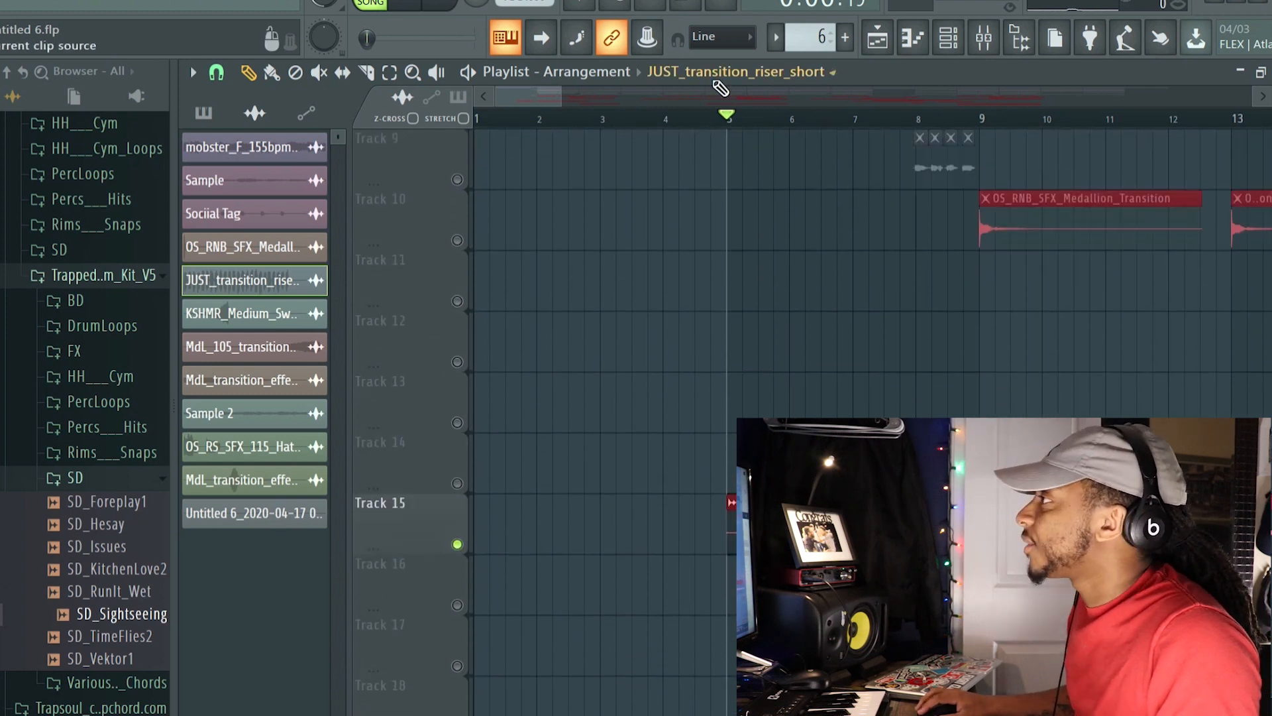
{"action": "left_click_drag", "start_coordinate": [561, 103], "coordinate": [915, 106]}
{"action": "key", "text": "space"}
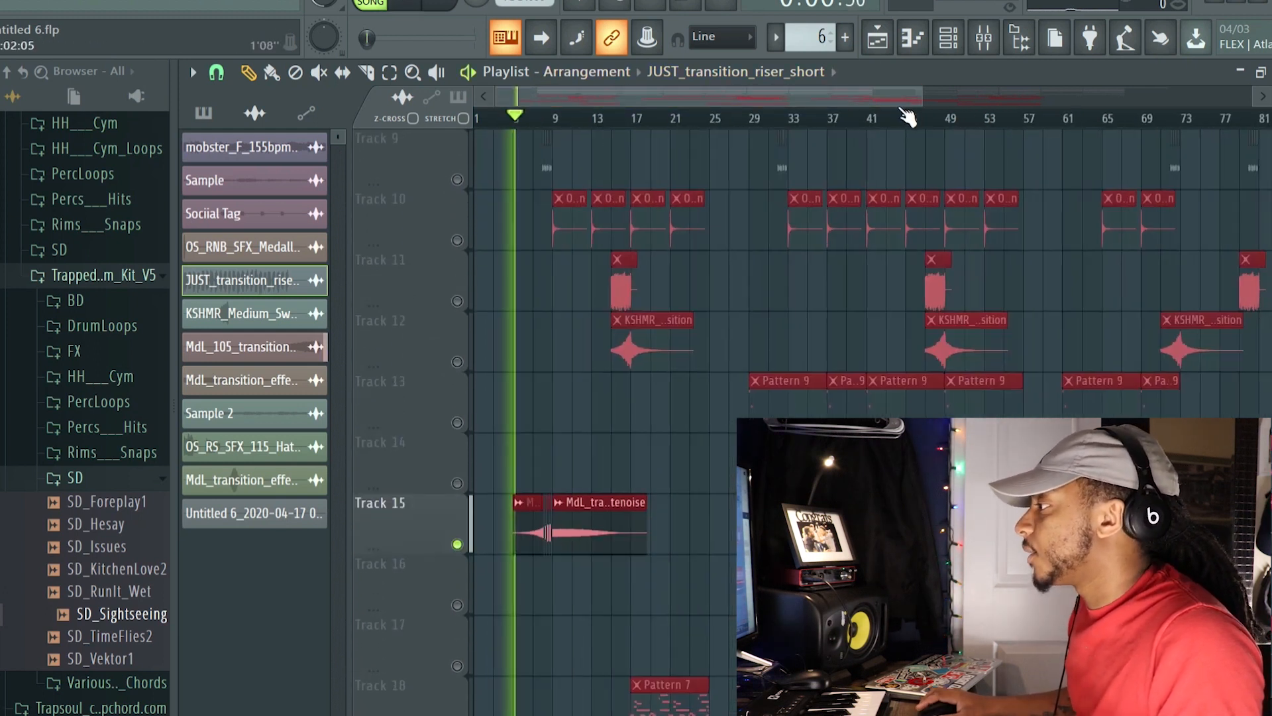
{"action": "left_click_drag", "start_coordinate": [922, 94], "coordinate": [938, 91]}
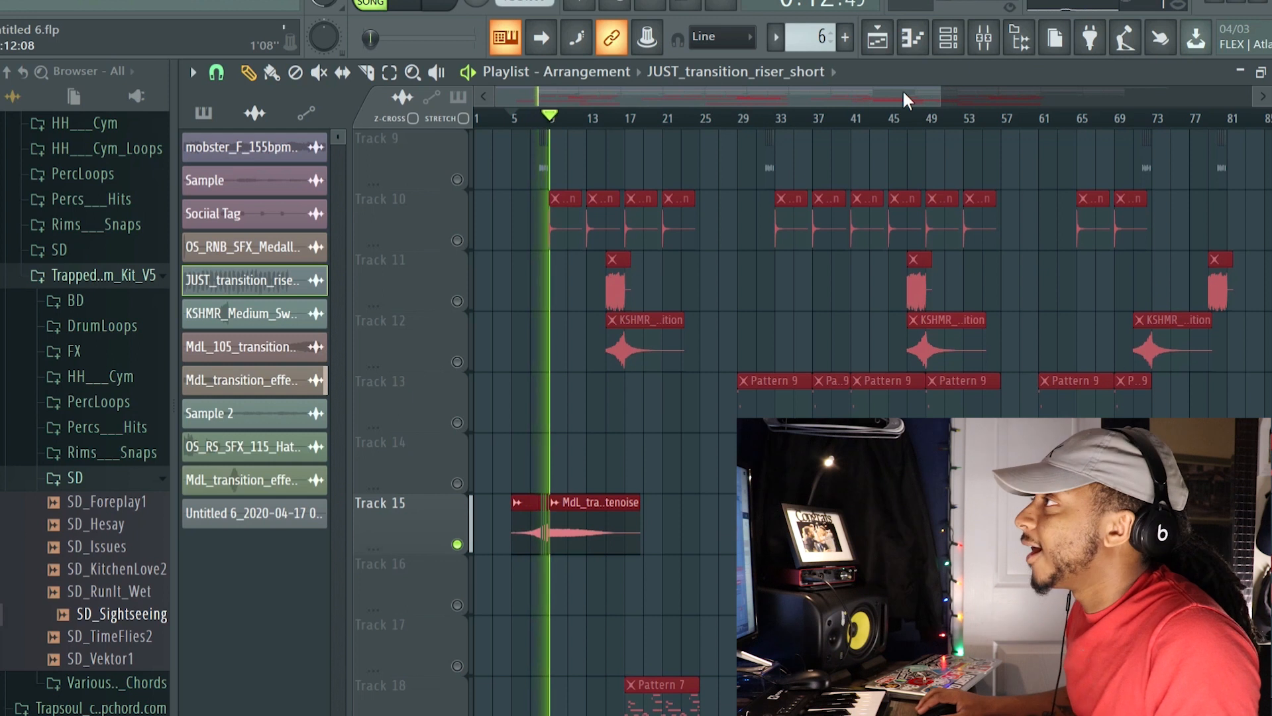
{"action": "key", "text": "space"}
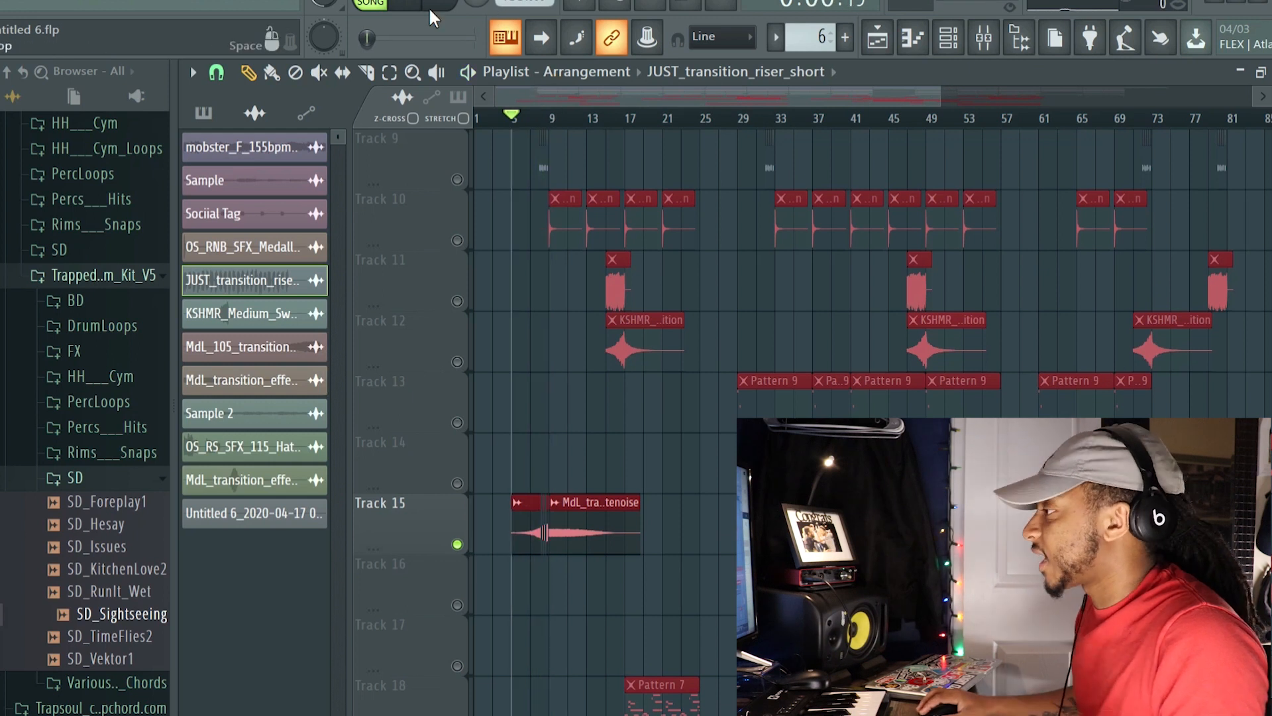
Step: Audition Track 15's MdL transition noise clip from bar 9, and return the playback position to bar 1
{"action": "left_click", "coordinate": [552, 117]}
{"action": "key", "text": "space"}
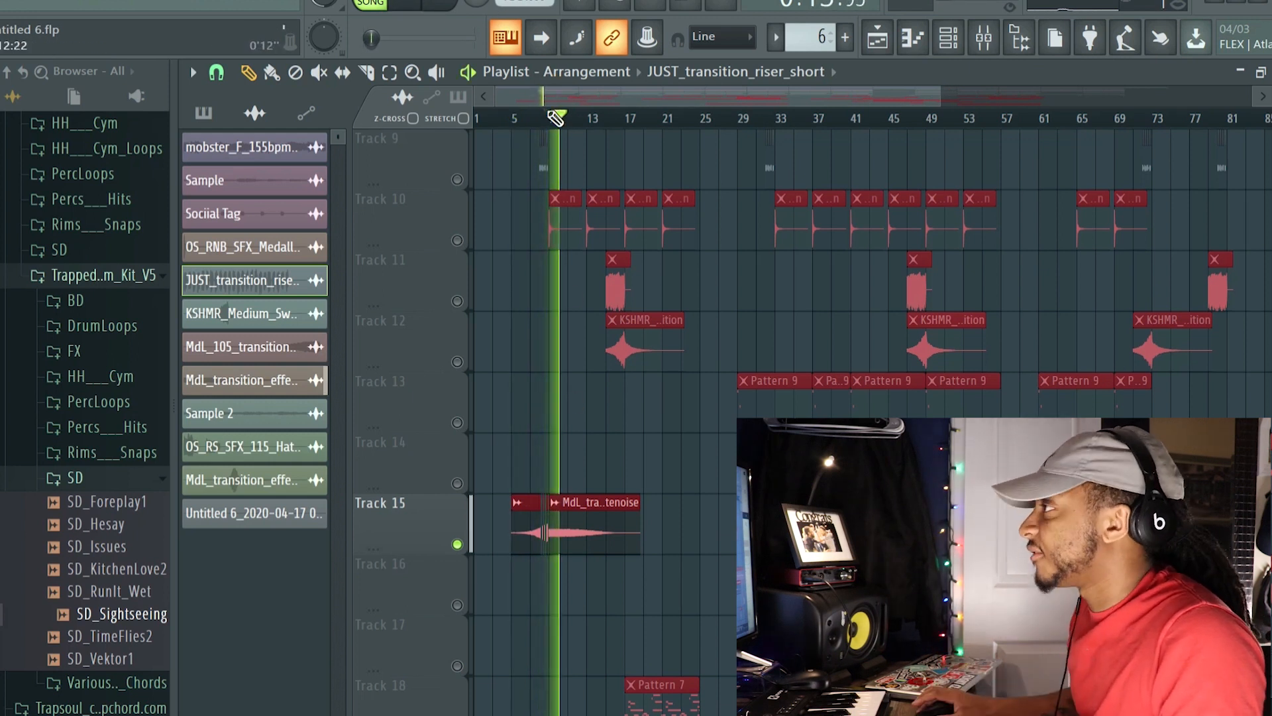
{"action": "key", "text": "space"}
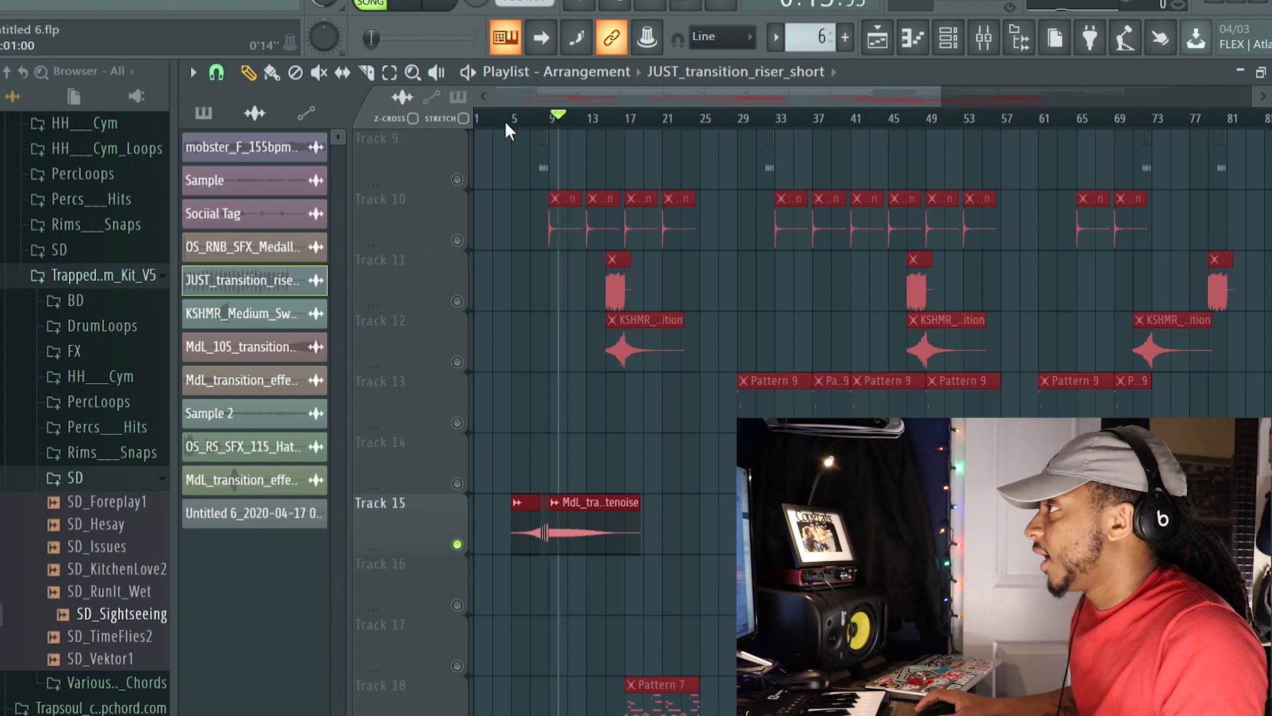
{"action": "left_click", "coordinate": [480, 118]}
{"action": "key", "text": "space"}
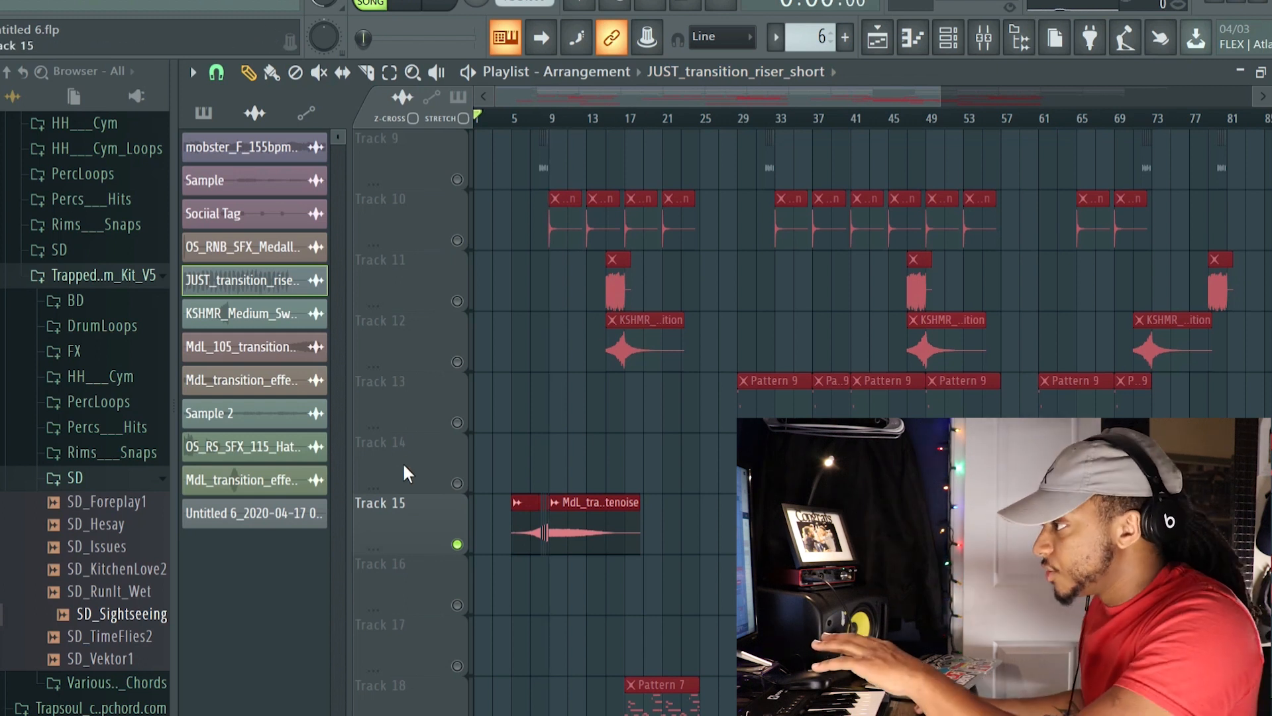
Step: Unsolo Track 15 and play the full mix from bar 1 to hear the transition effects in context
{"action": "left_click_drag", "start_coordinate": [938, 100], "coordinate": [671, 239]}
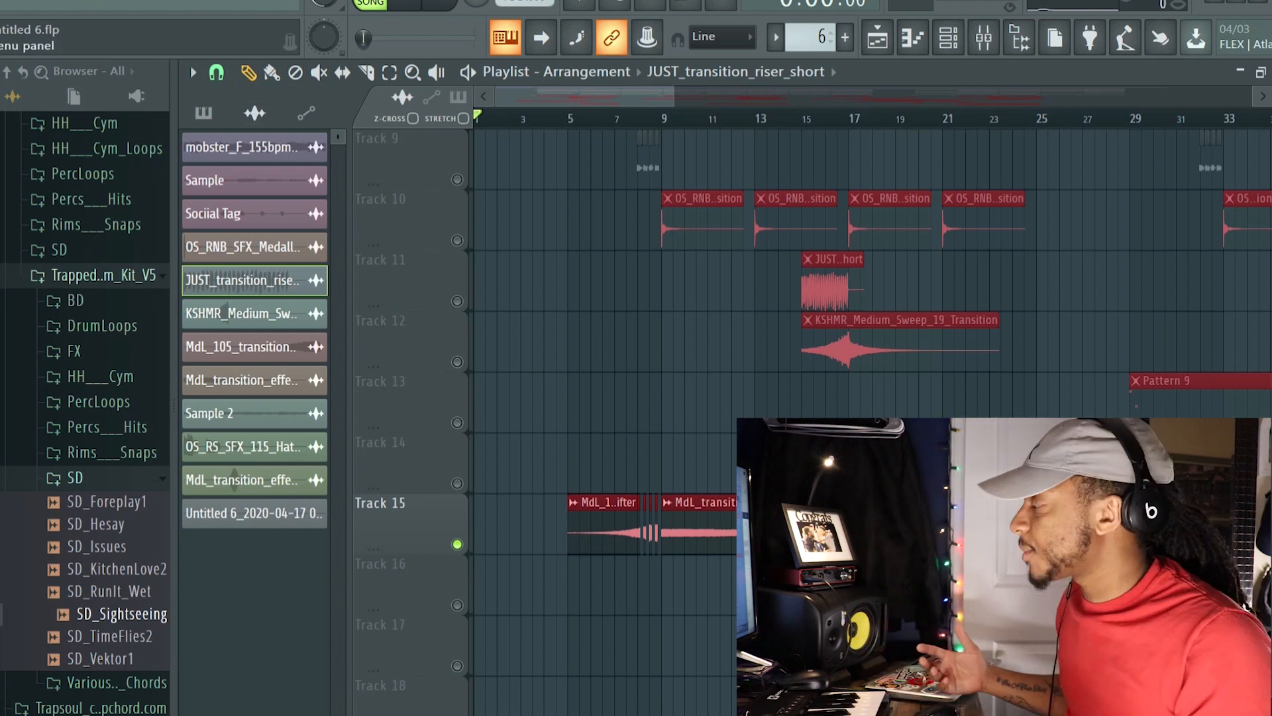
{"action": "scroll", "coordinate": [648, 136], "scroll_direction": "up", "scroll_amount": 4}
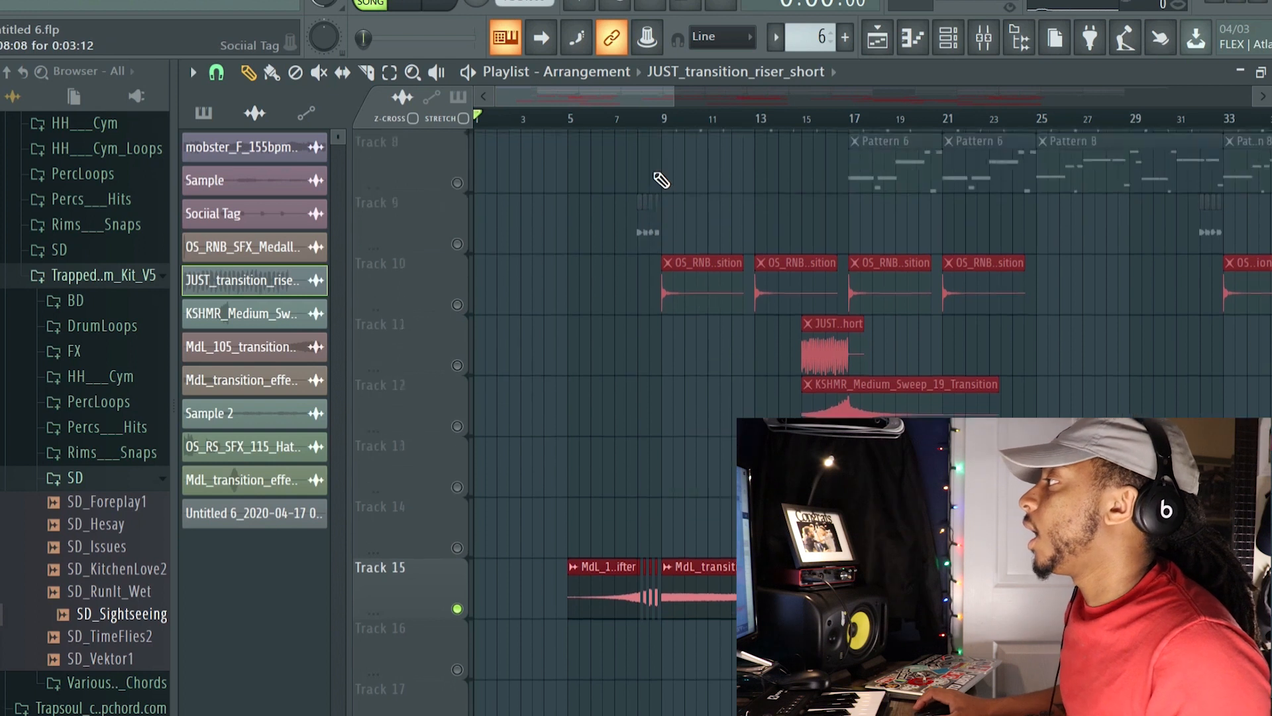
{"action": "key", "text": "space"}
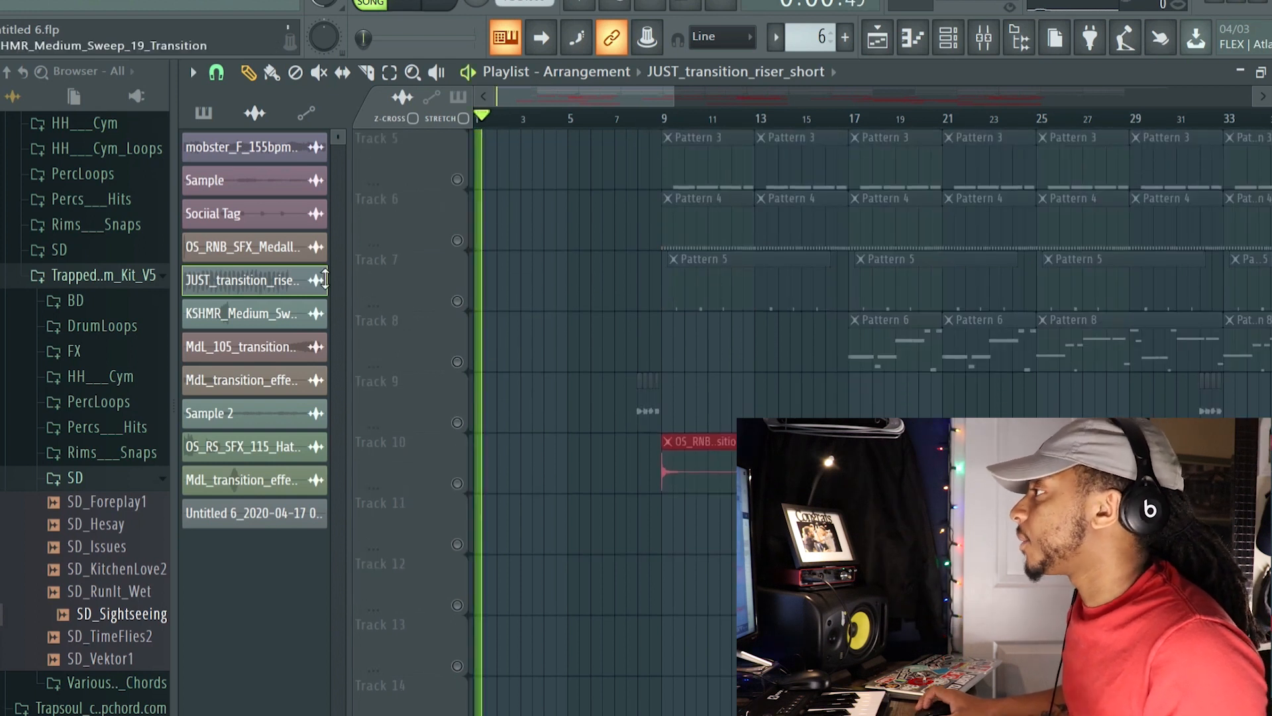
{"action": "key", "text": "space"}
{"action": "scroll", "coordinate": [479, 558], "scroll_direction": "down", "scroll_amount": 4}
{"action": "right_click", "coordinate": [456, 544]}
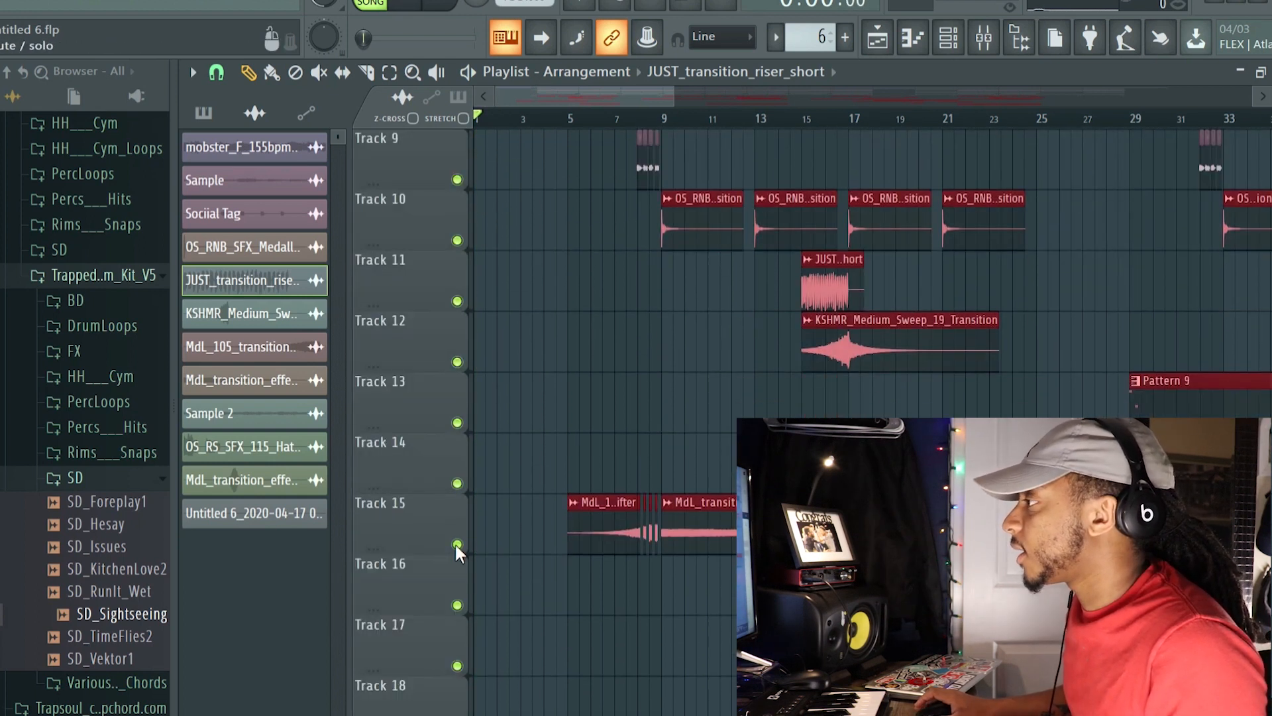
{"action": "key", "text": "space"}
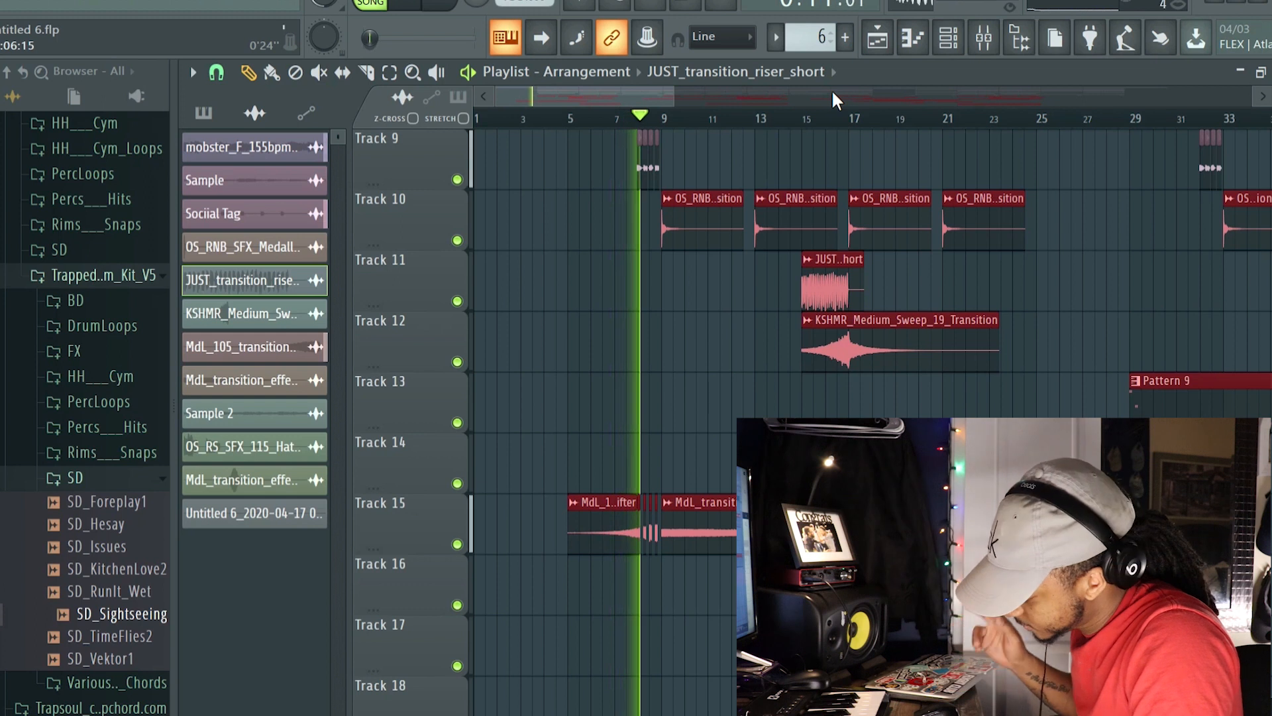
{"action": "key", "text": "space"}
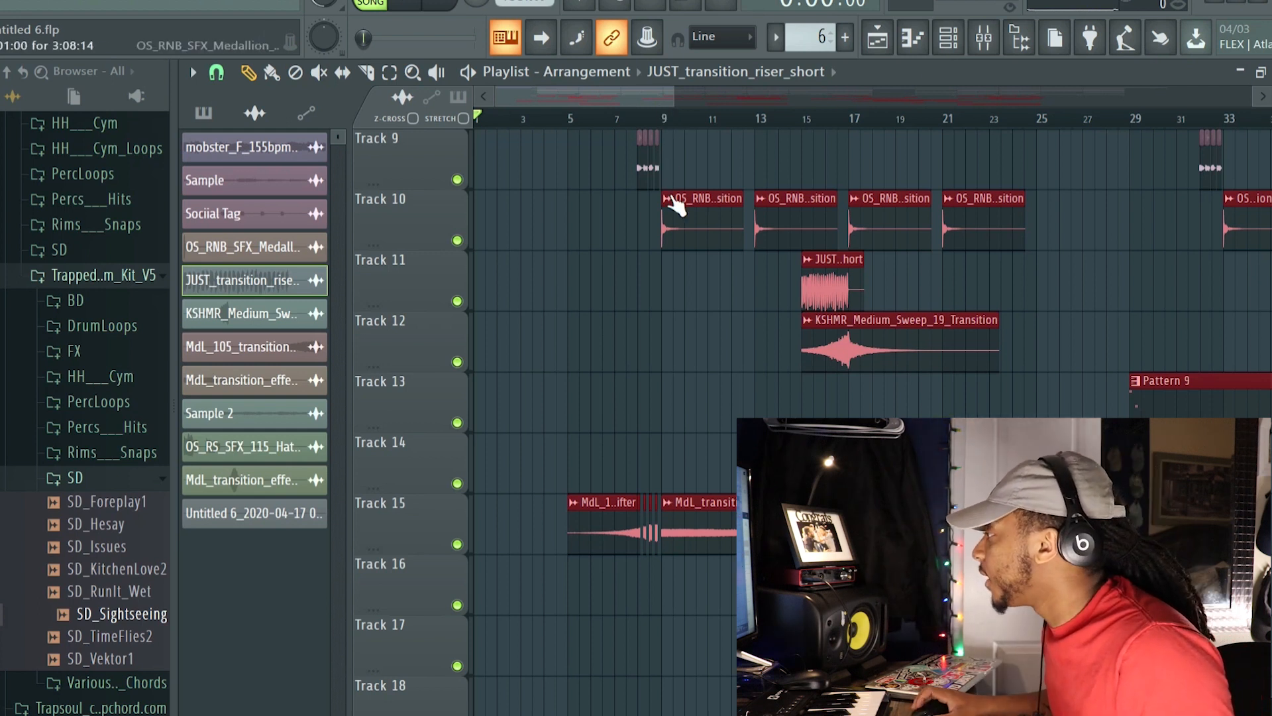
Step: Solo Track 16 and audition its OS_RS_SFX_115_Hat_Transition clip from just before the clip starts
{"action": "scroll", "coordinate": [675, 205], "scroll_direction": "down", "scroll_amount": 4}
{"action": "left_click_drag", "start_coordinate": [672, 98], "coordinate": [1082, 152]}
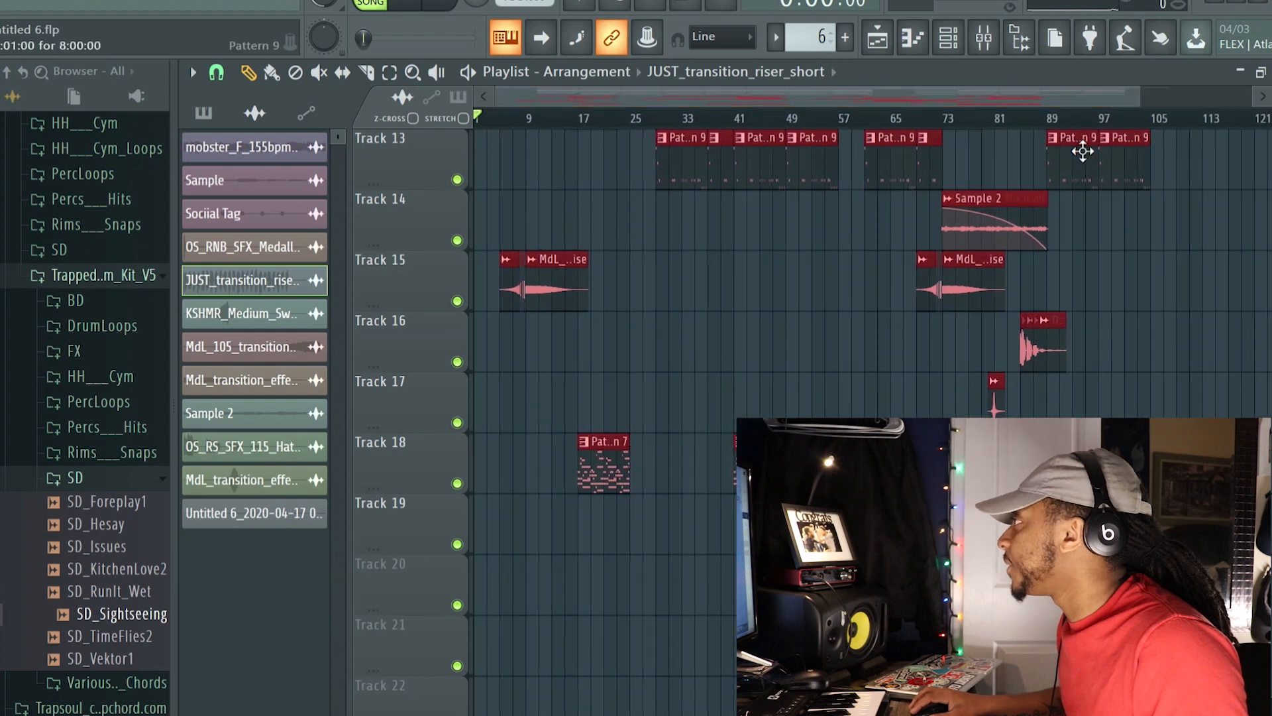
{"action": "left_click", "coordinate": [1015, 118]}
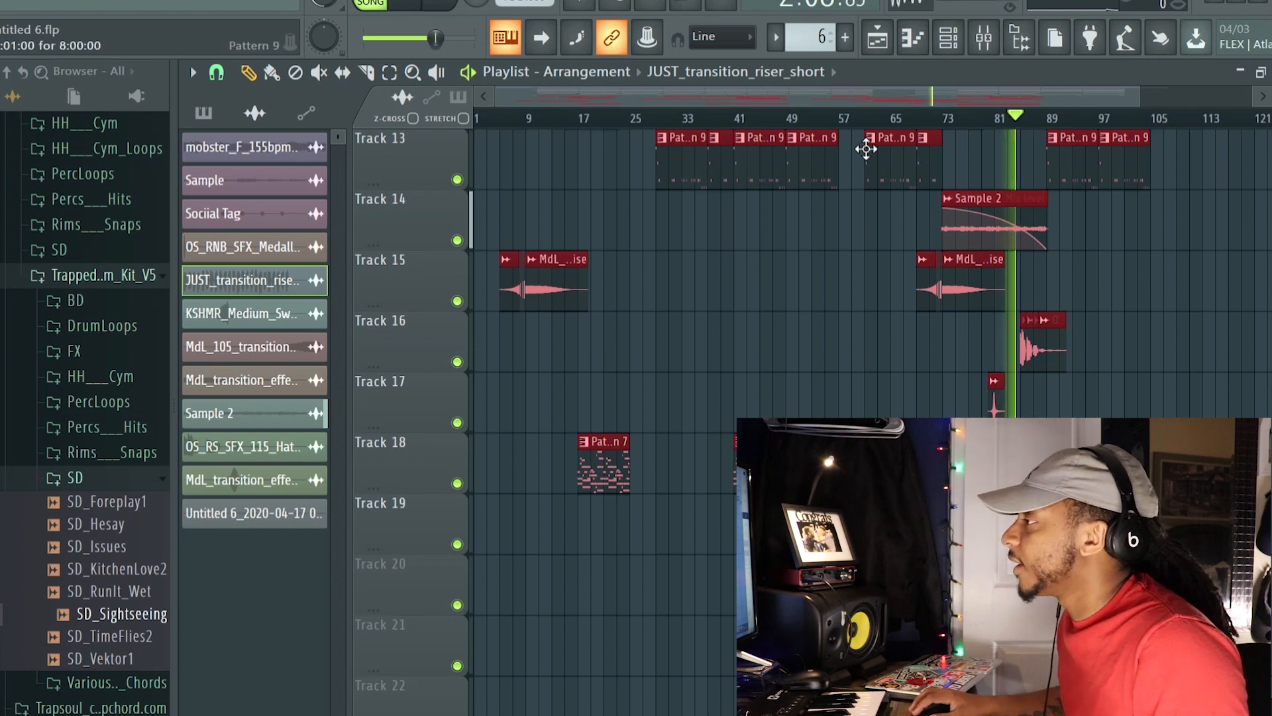
{"action": "right_click", "coordinate": [456, 363]}
{"action": "key", "text": "space"}
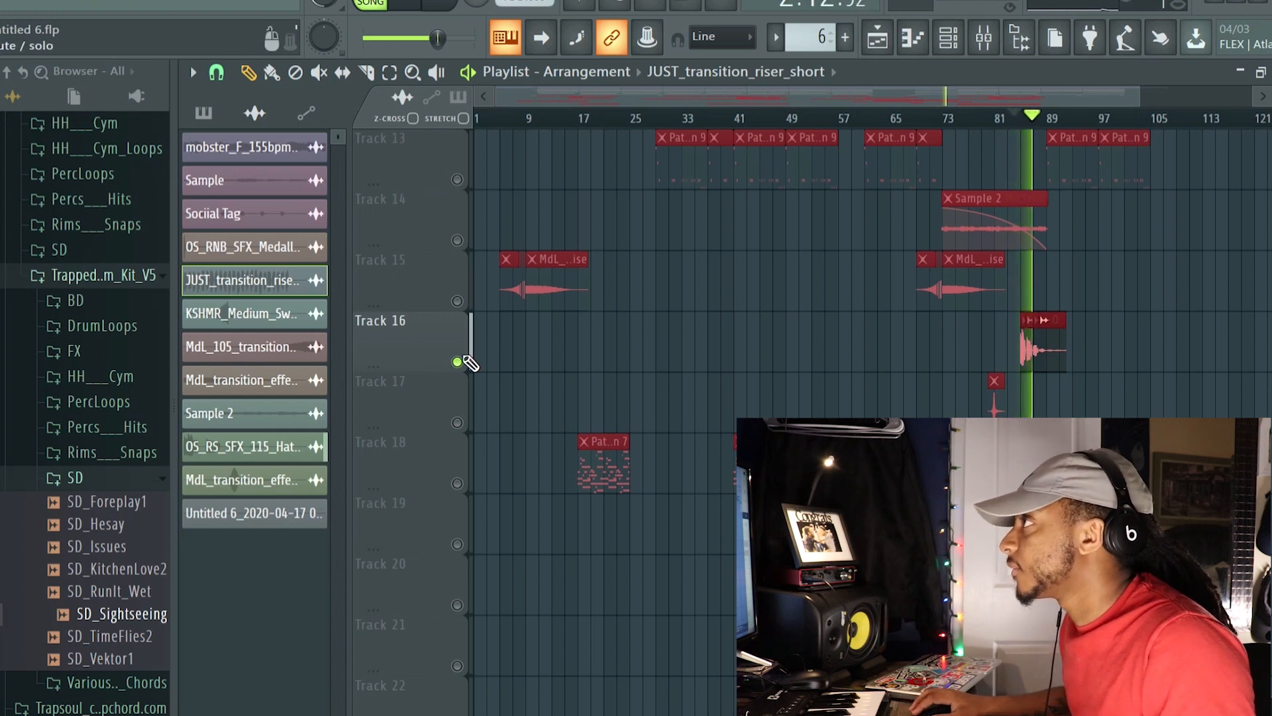
{"action": "key", "text": "space"}
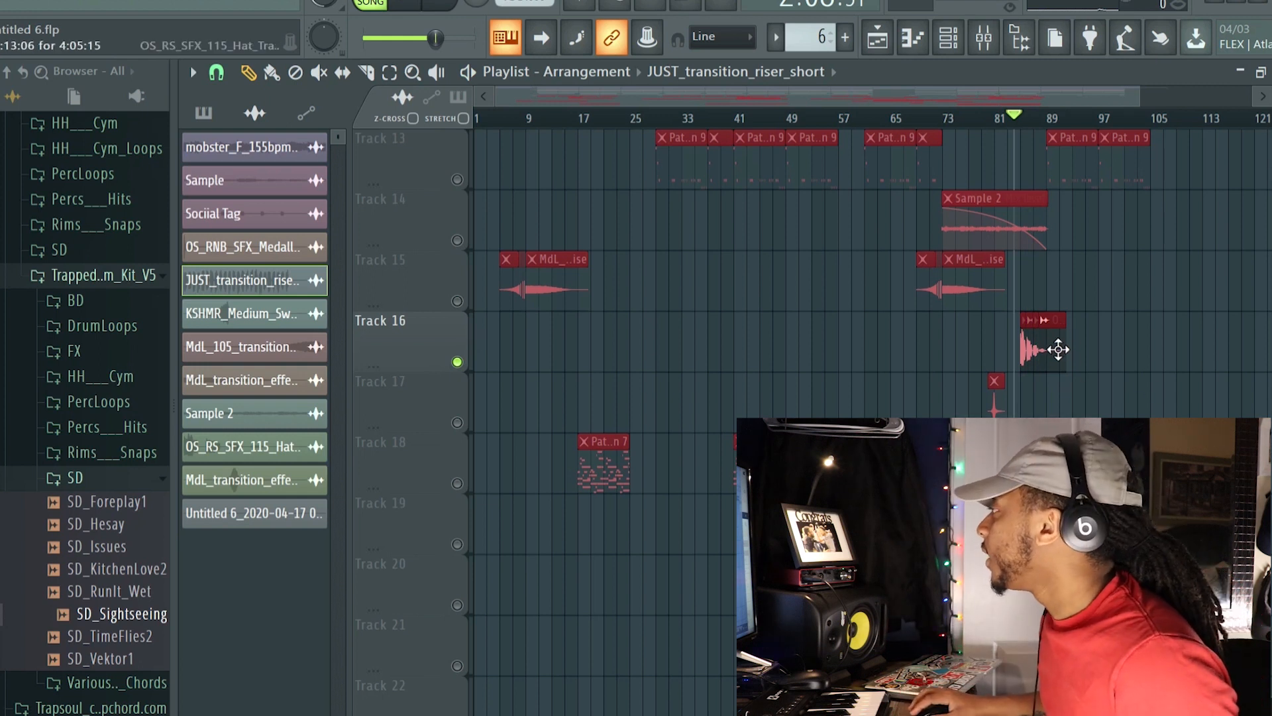
Step: Open the OS_RS_SFX_115_Hat_Transition sample's settings and show its mixer insert
{"action": "left_click", "coordinate": [1054, 361]}
{"action": "left_click", "coordinate": [991, 30]}
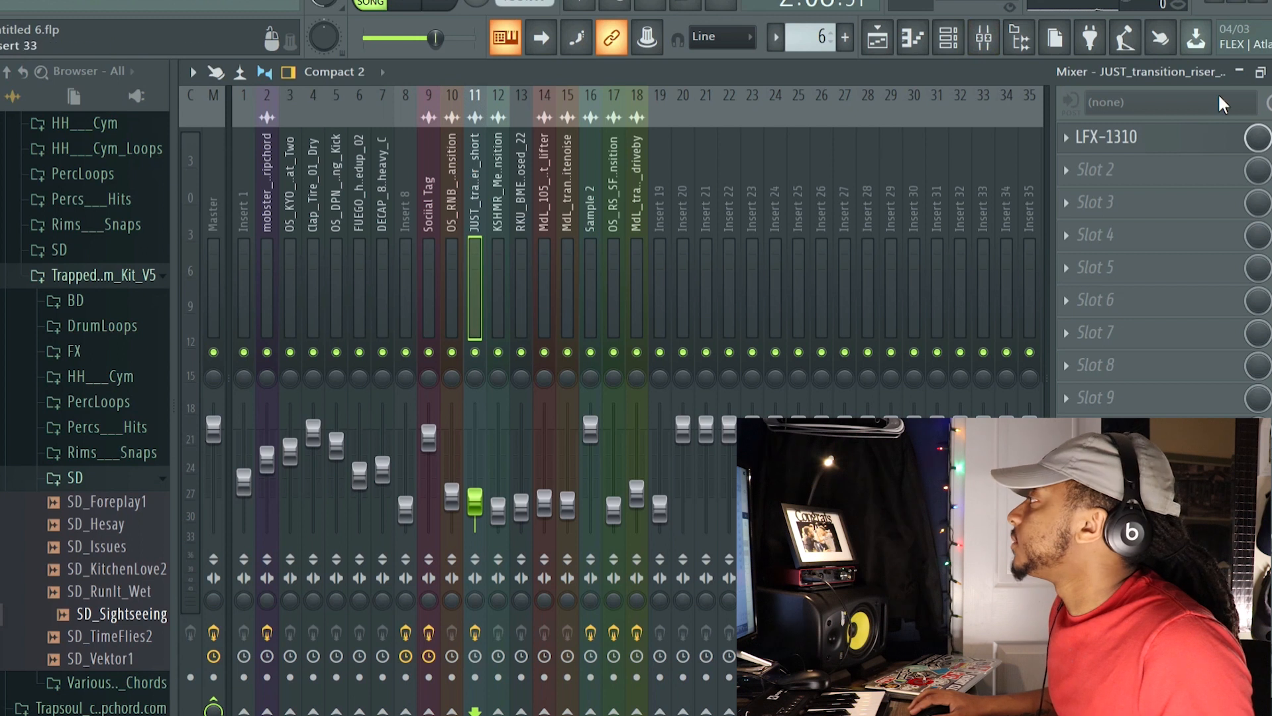
{"action": "left_click", "coordinate": [1239, 71]}
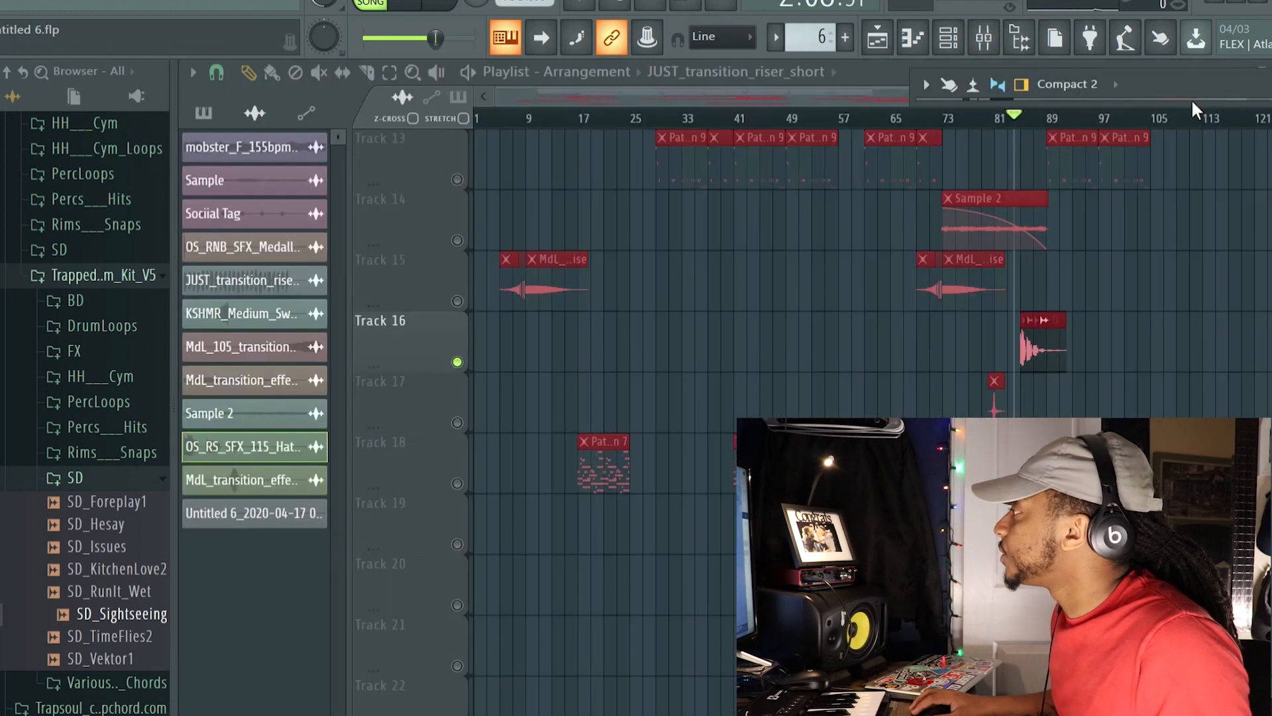
{"action": "double_click", "coordinate": [1042, 351]}
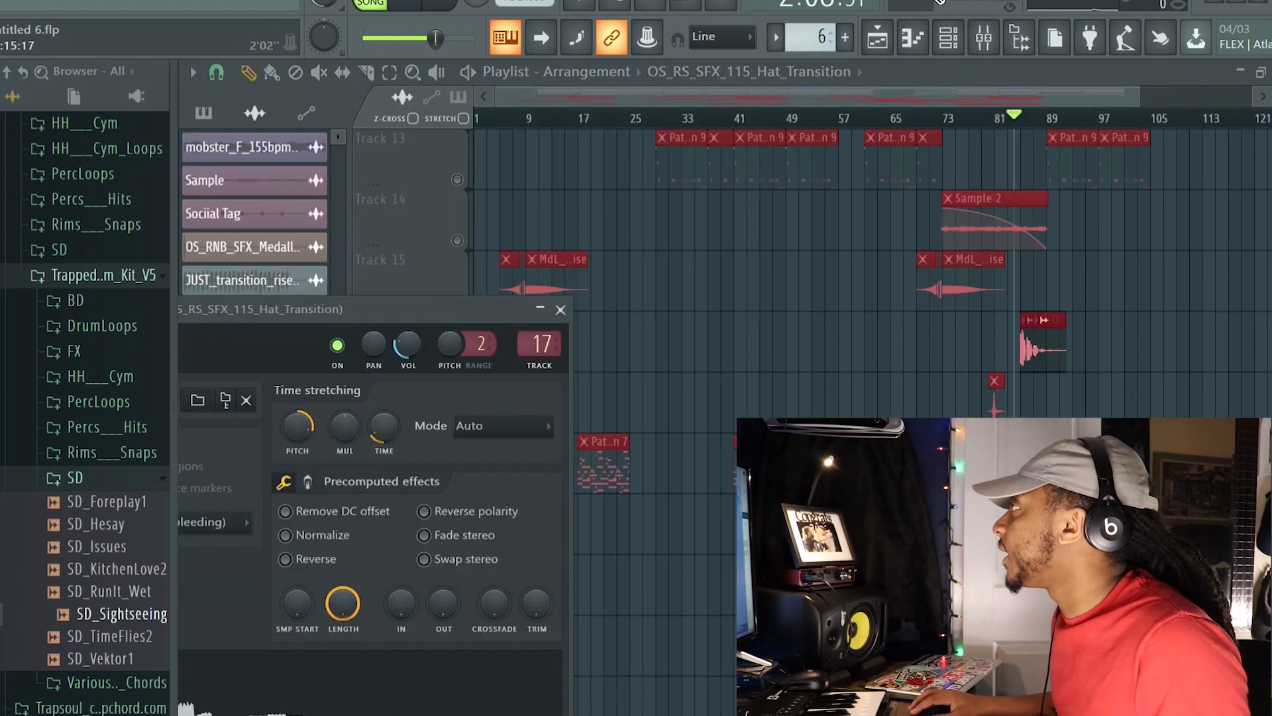
{"action": "left_click", "coordinate": [984, 38]}
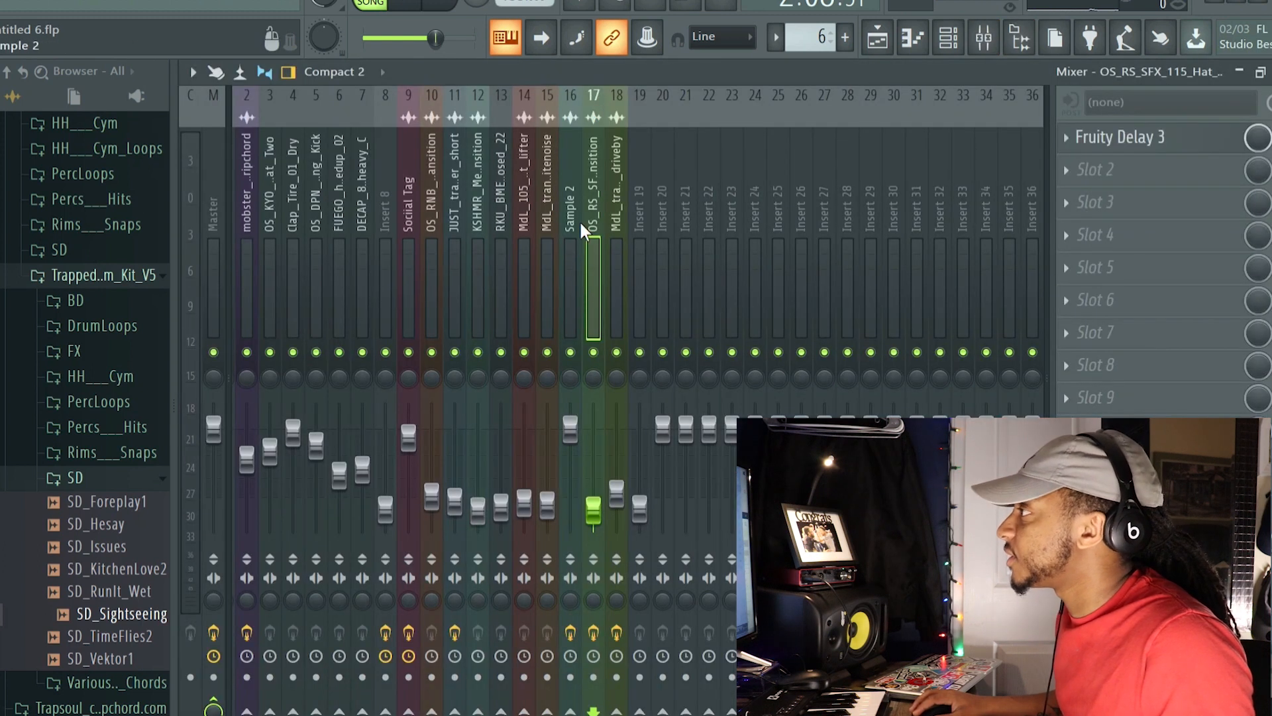
Step: Check the effects on the Sample 2 insert and open Fruity Delay 3 on the OS_RS_SFX_115_Hat_Transition insert
{"action": "left_click", "coordinate": [574, 206]}
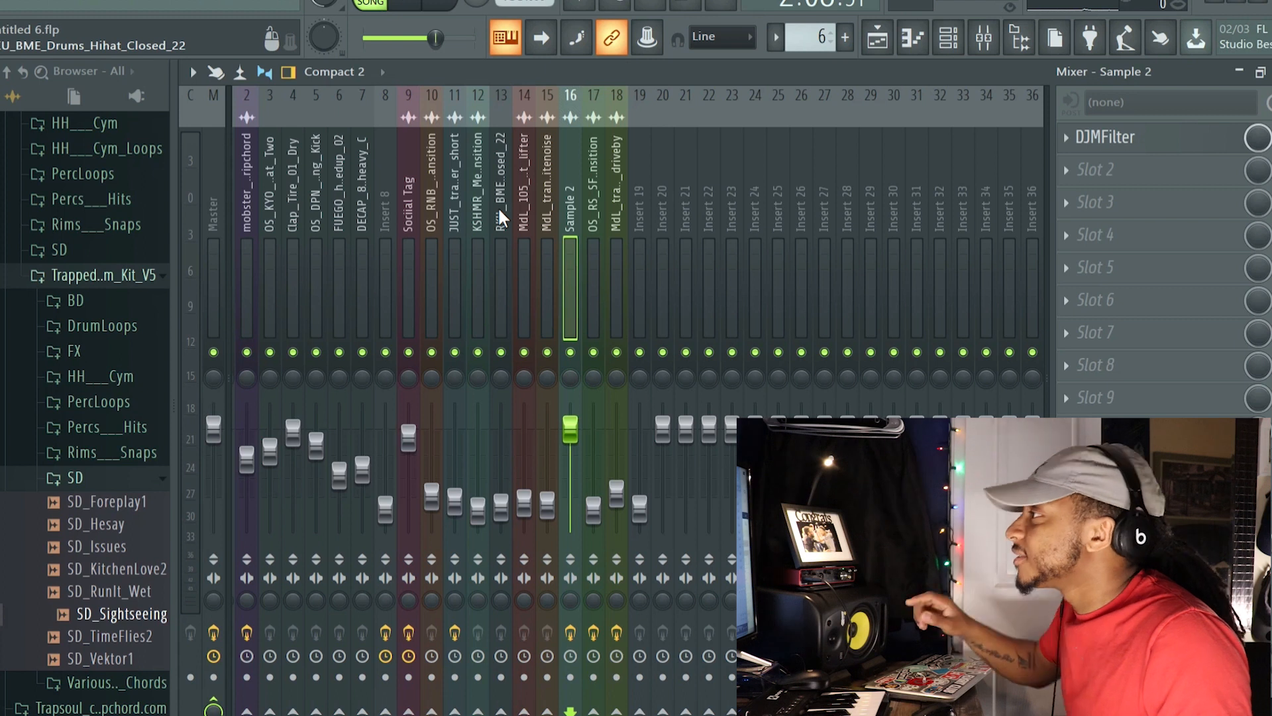
{"action": "left_click", "coordinate": [593, 199]}
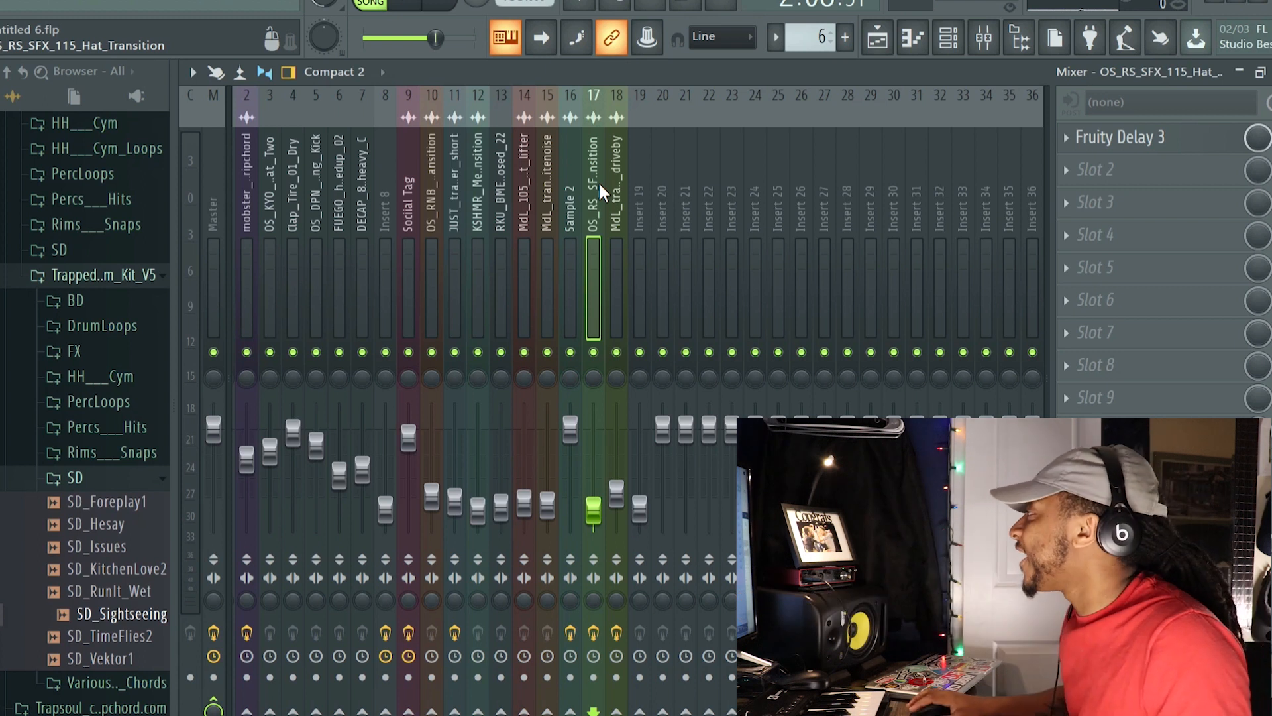
{"action": "left_click", "coordinate": [1113, 138]}
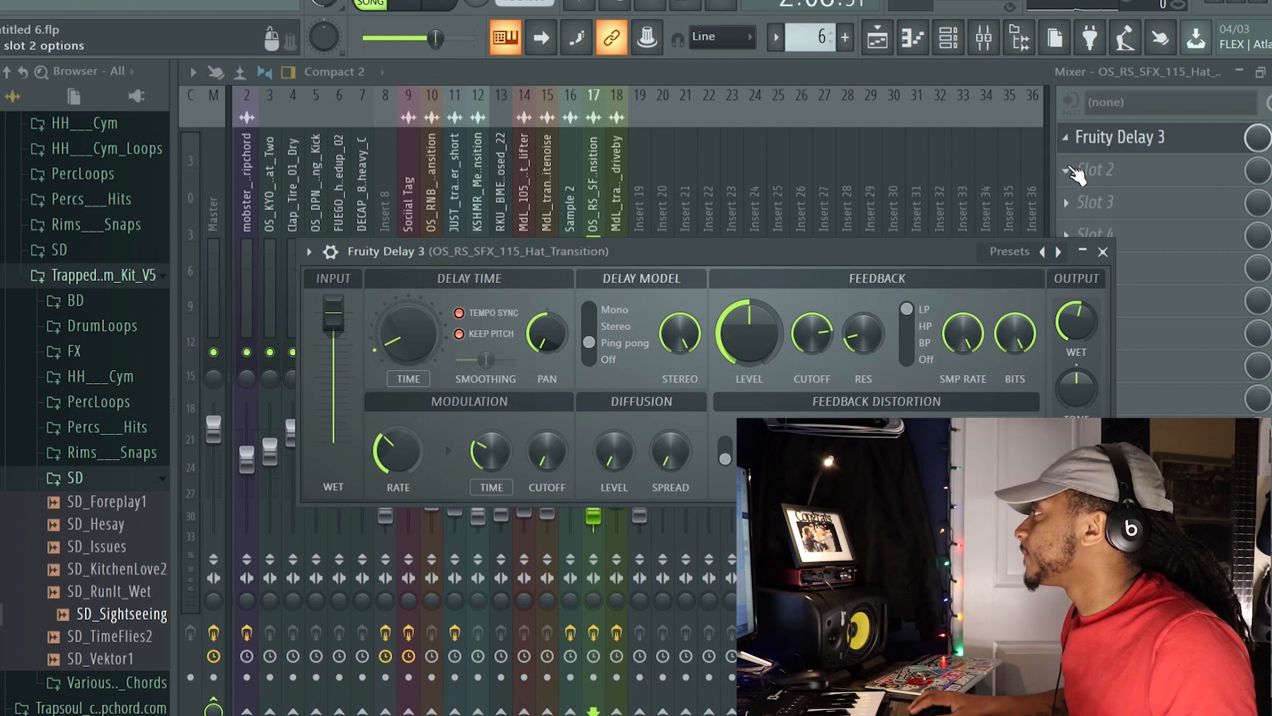
Step: Browse the available effect plugins for slot 2 of the hat transition insert without choosing one
{"action": "left_click", "coordinate": [1073, 174]}
{"action": "mouse_move", "coordinate": [1080, 196]}
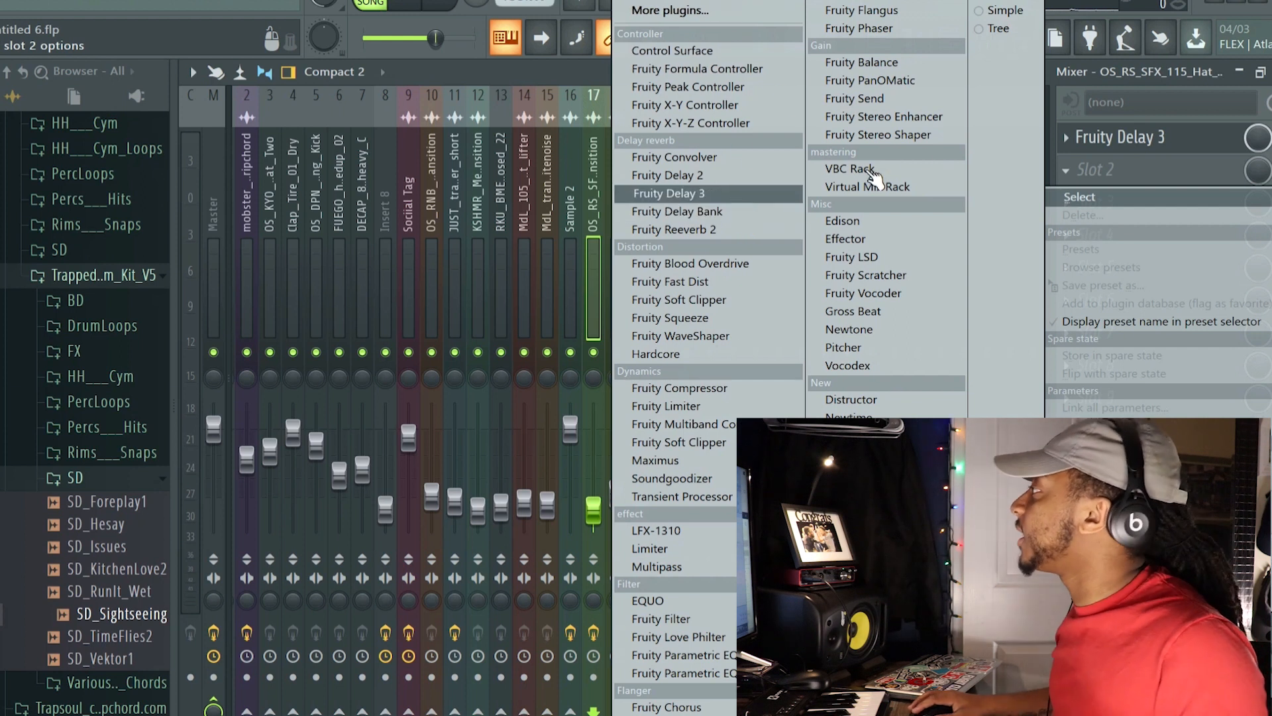
{"action": "left_click", "coordinate": [1191, 161]}
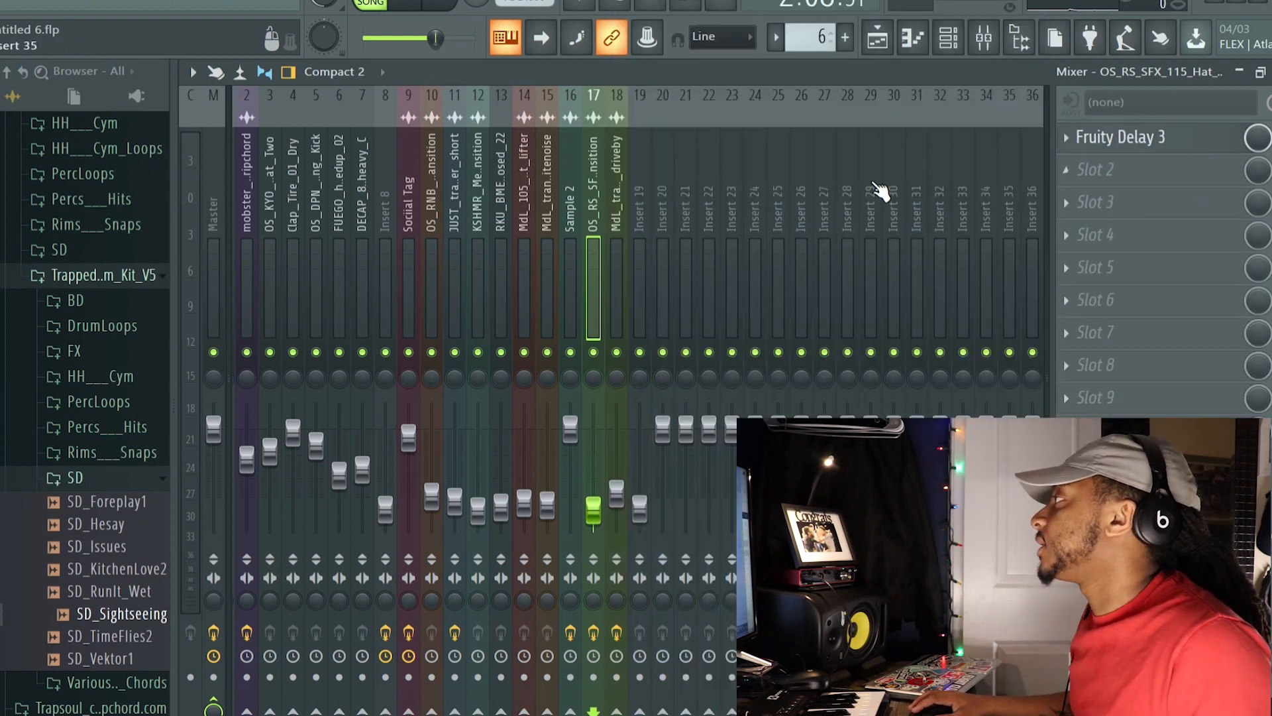
Step: Reopen Fruity Delay 3 on the hat transition insert, review its preset list, and close the plugin
{"action": "left_click", "coordinate": [1159, 138]}
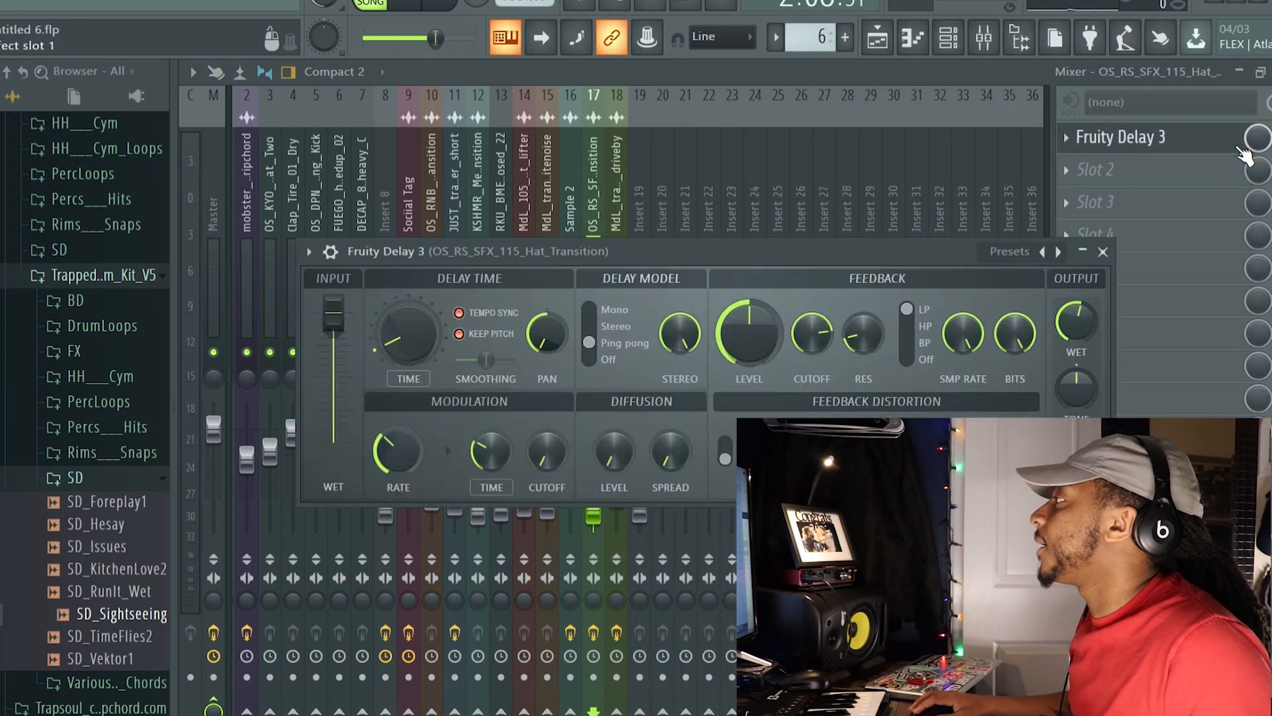
{"action": "left_click", "coordinate": [1024, 252]}
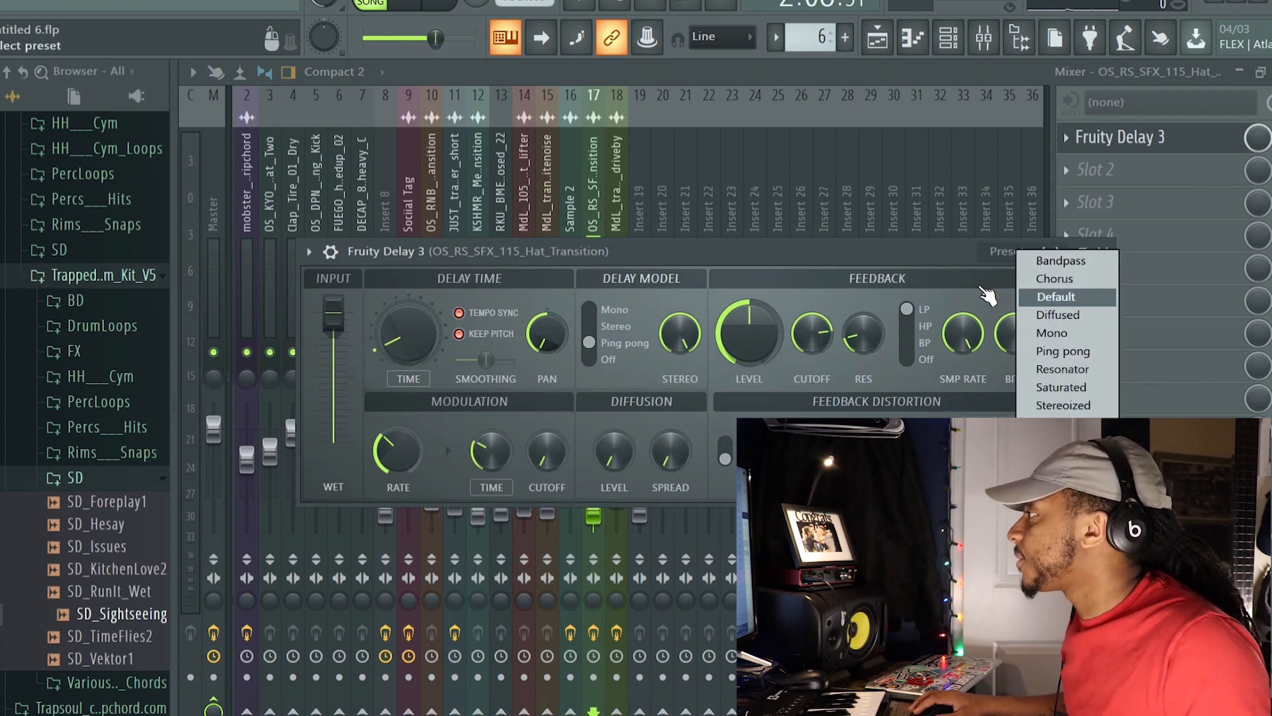
{"action": "left_click", "coordinate": [941, 251]}
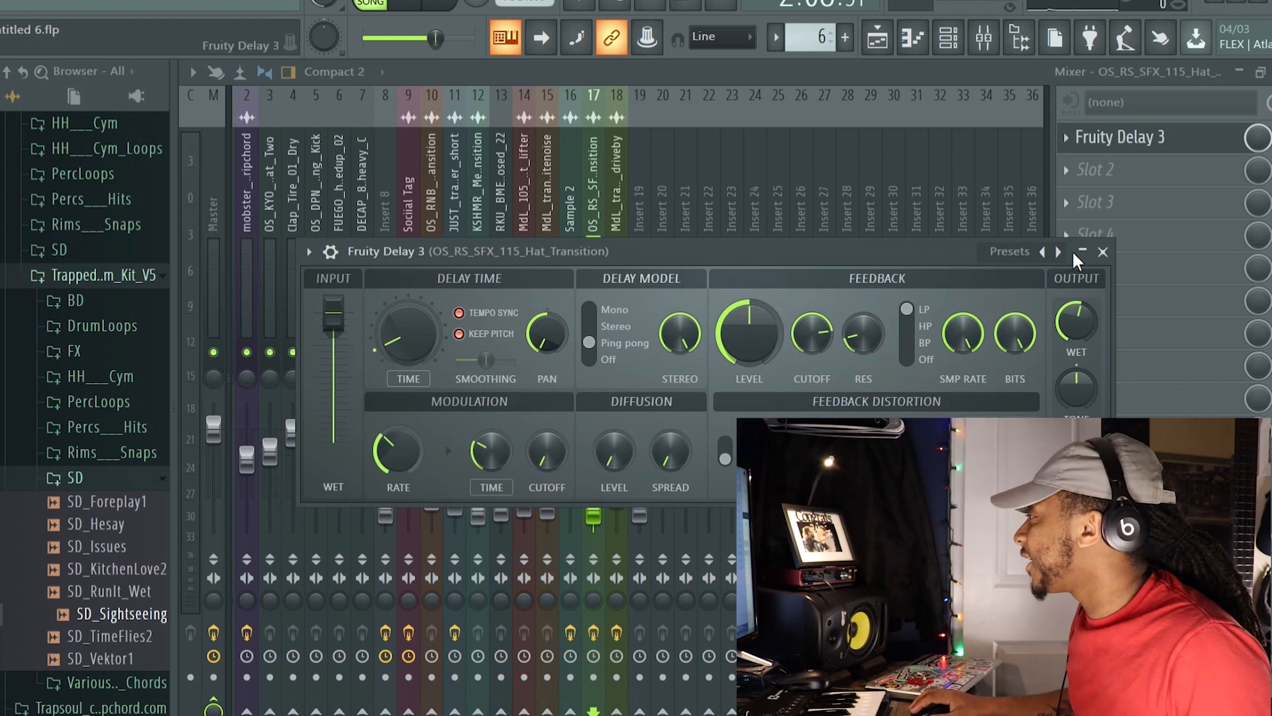
{"action": "left_click", "coordinate": [1103, 251]}
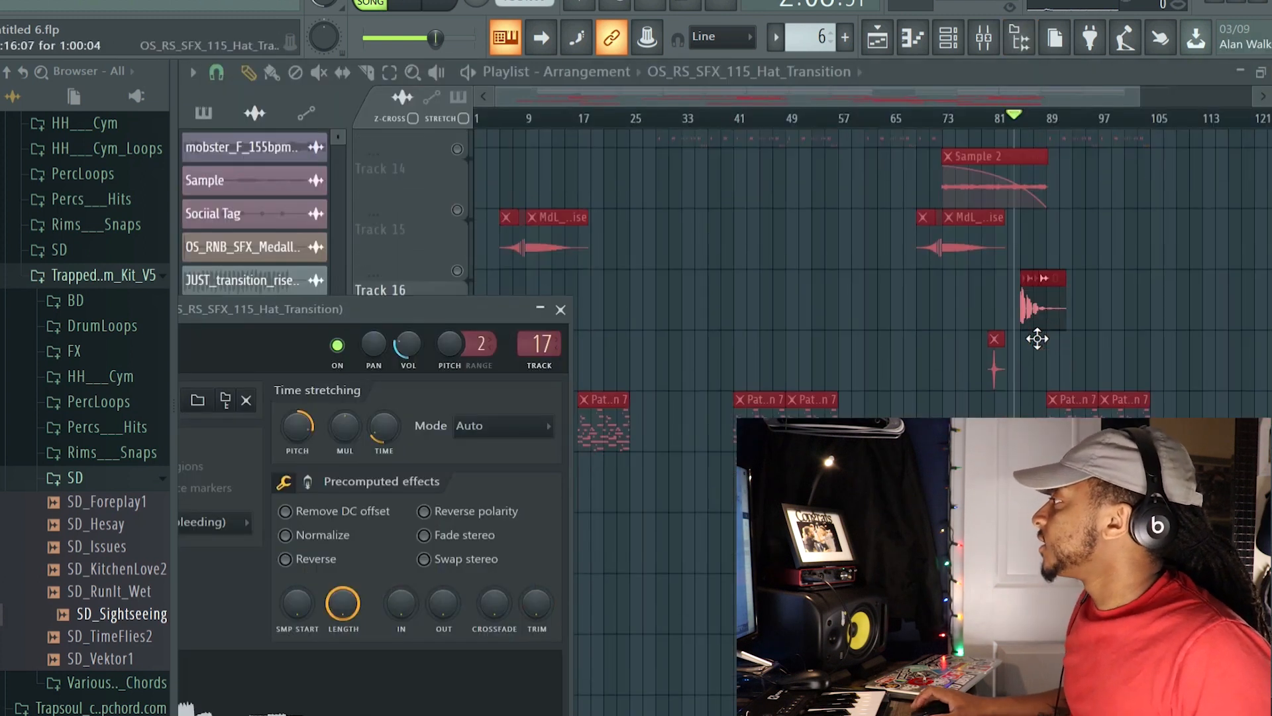
Step: Isolate Track 17, audition its transition effect from just before bar 81, and open the sample's settings
{"action": "scroll", "coordinate": [1037, 339], "scroll_direction": "down", "scroll_amount": 2}
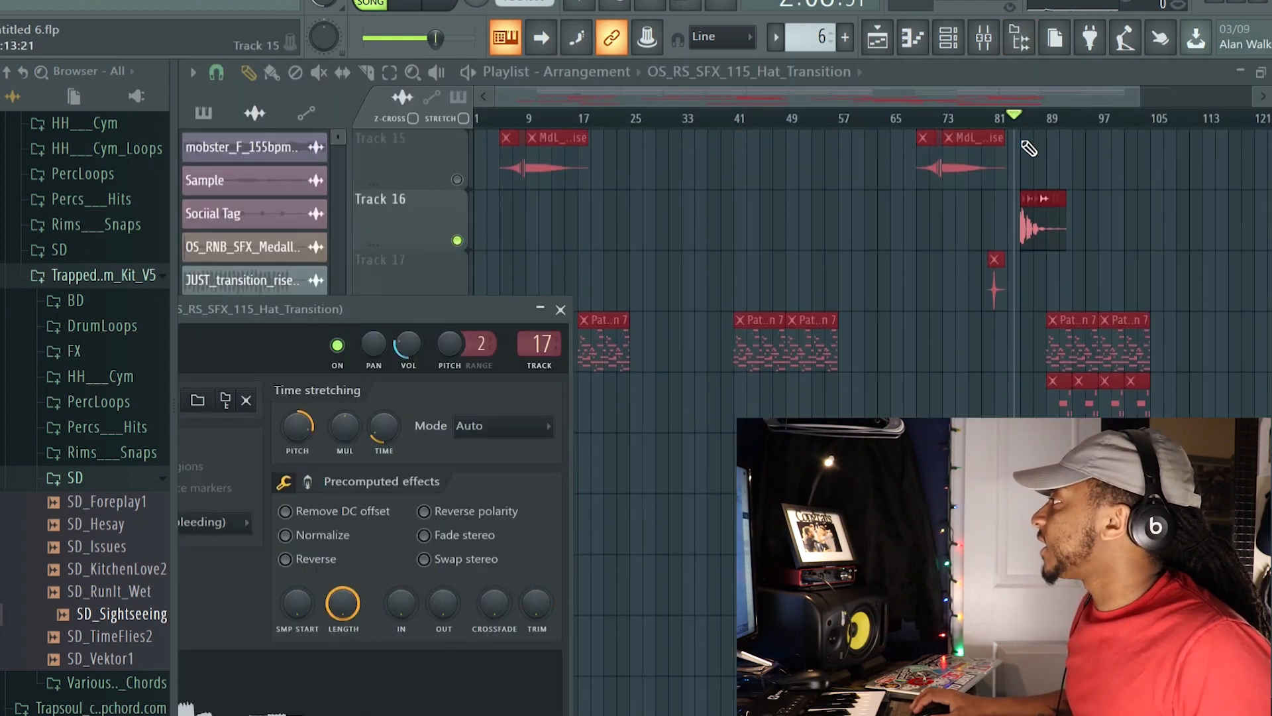
{"action": "left_click", "coordinate": [992, 121]}
{"action": "left_click", "coordinate": [456, 300]}
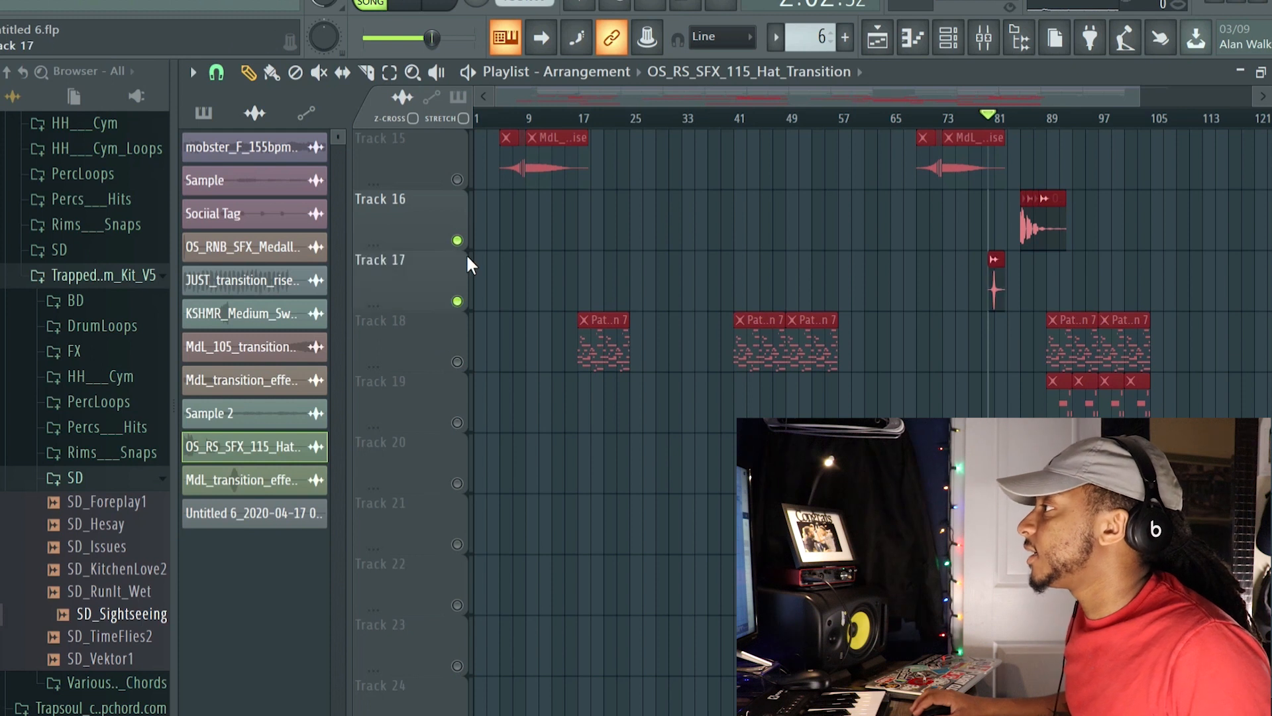
{"action": "left_click", "coordinate": [457, 241]}
{"action": "key", "text": "space"}
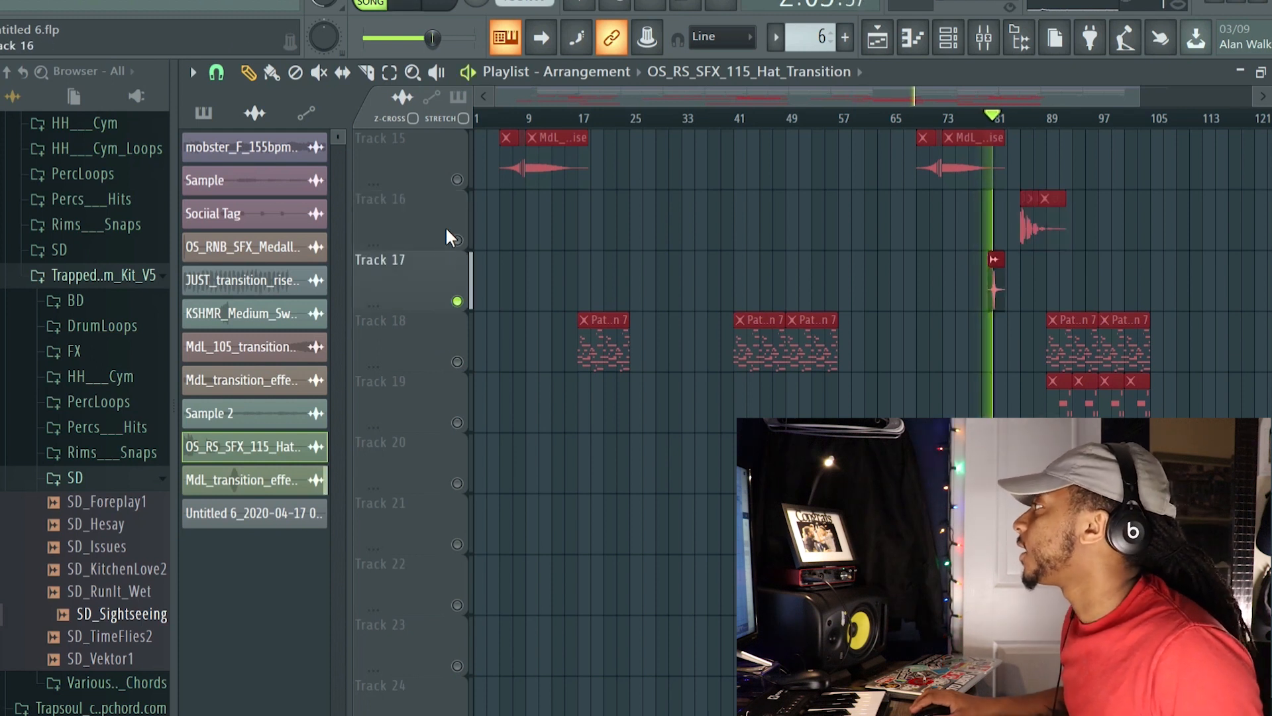
{"action": "double_click", "coordinate": [992, 281]}
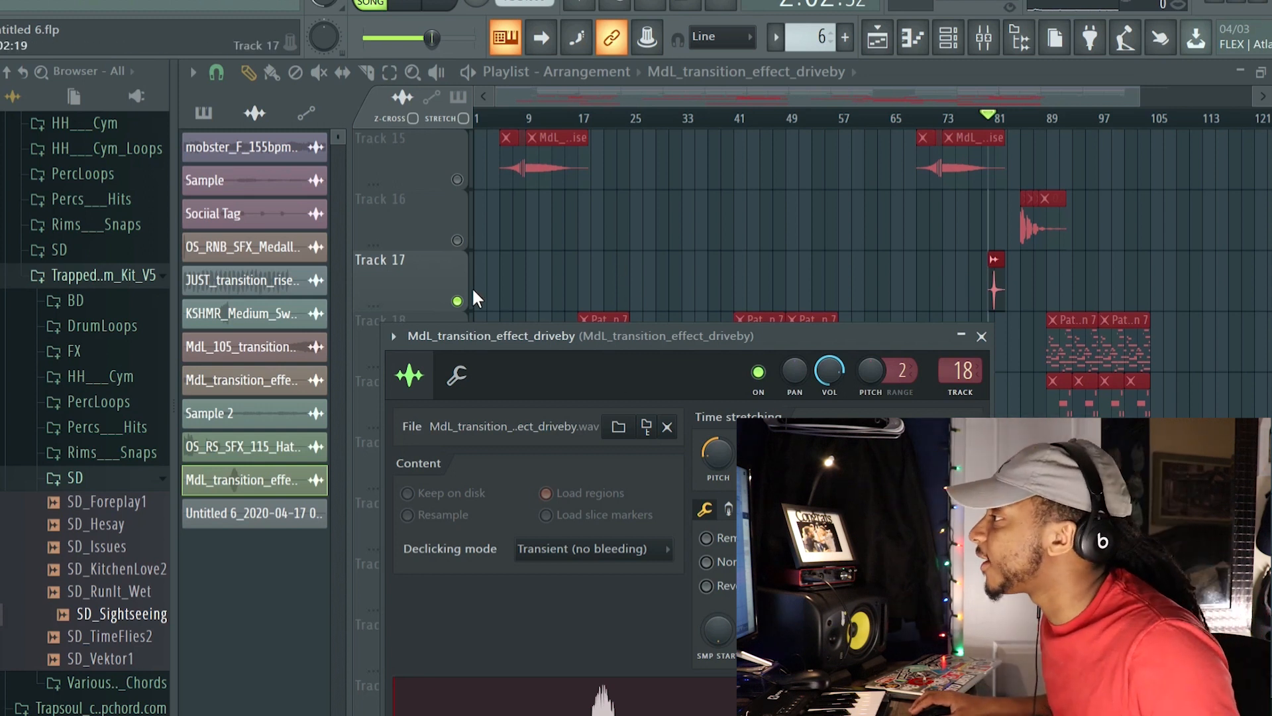
Step: Unmute all tracks, play the transition leading into bar 81 in context, and recheck the MdL_transition_effect_driveby sample's settings
{"action": "right_click", "coordinate": [458, 301]}
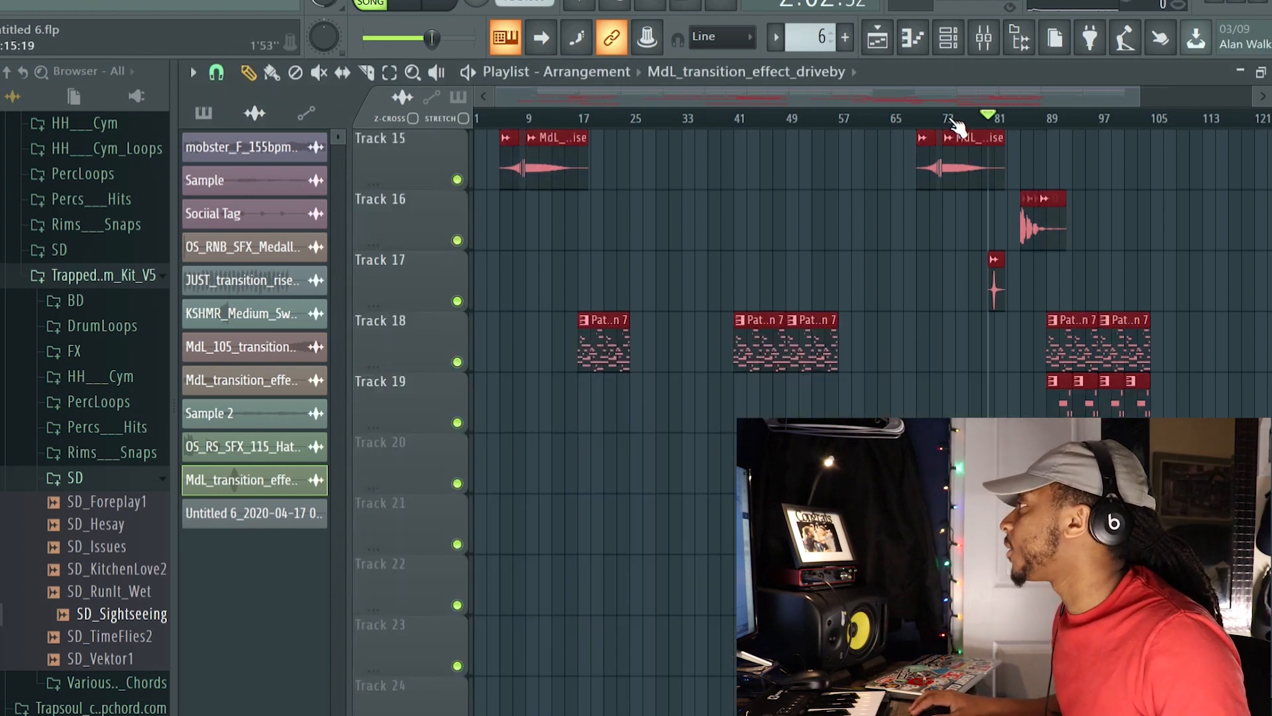
{"action": "key", "text": "space"}
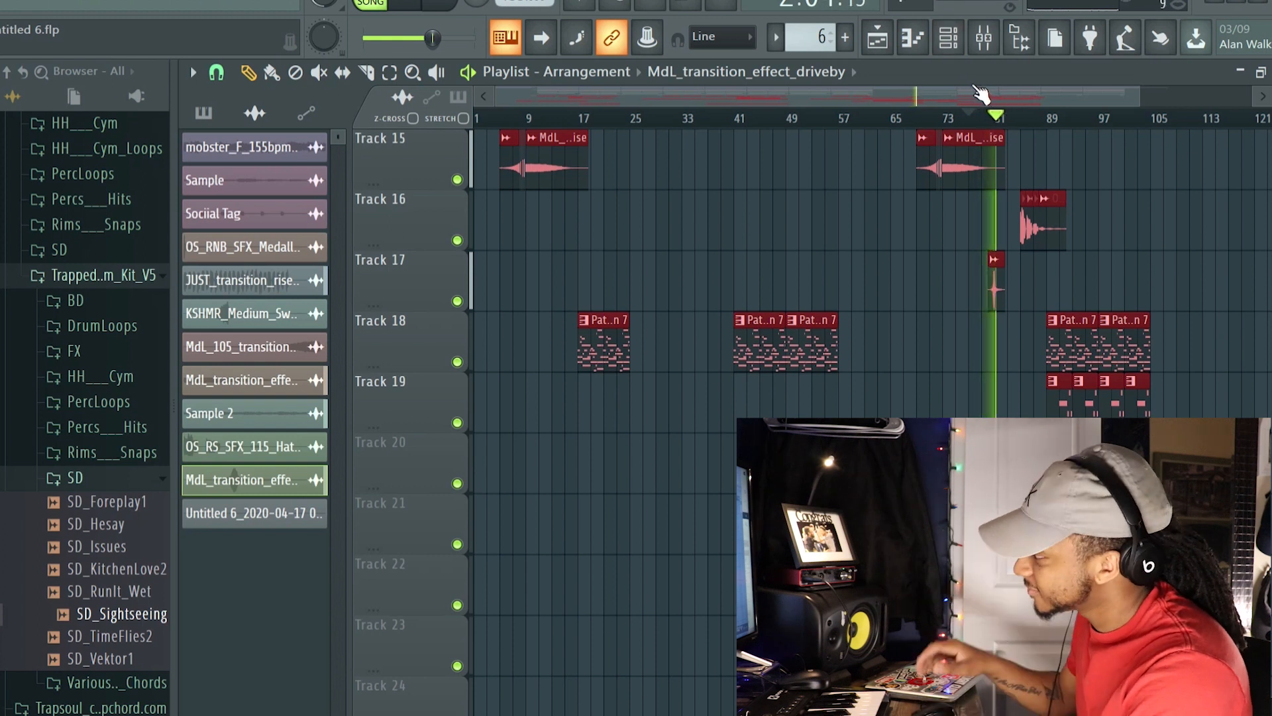
{"action": "key", "text": "space"}
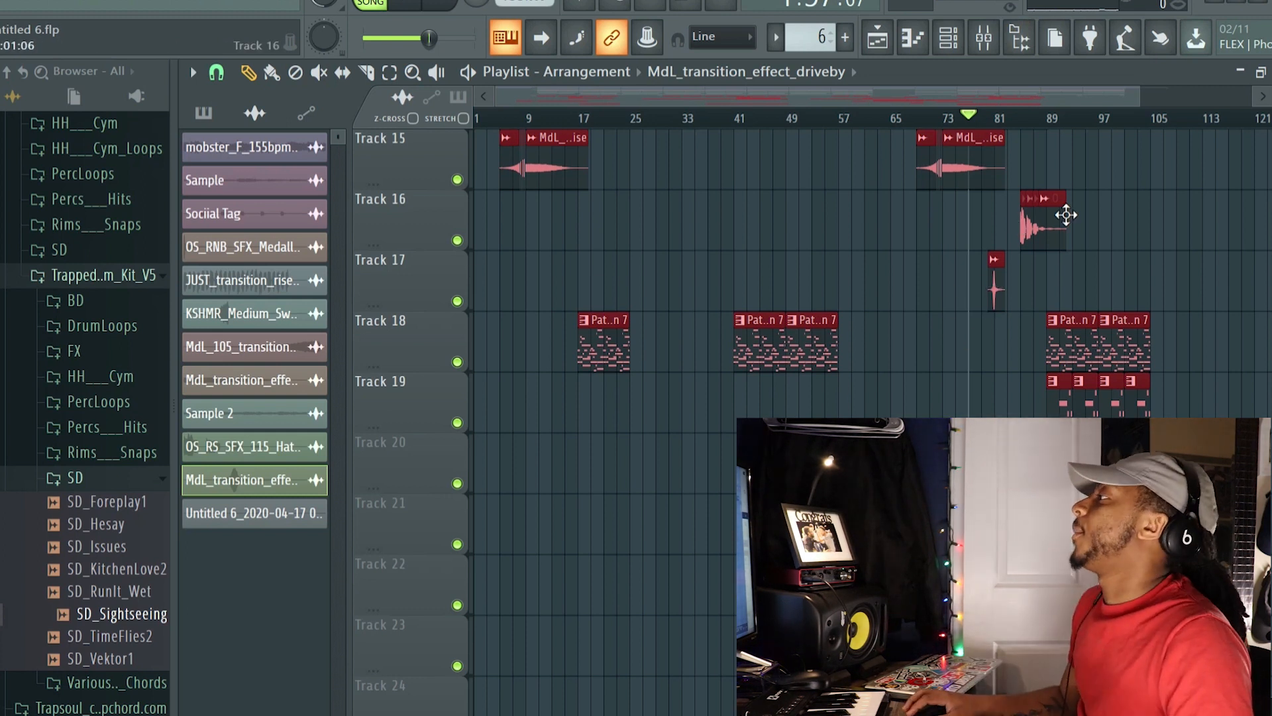
{"action": "double_click", "coordinate": [995, 279]}
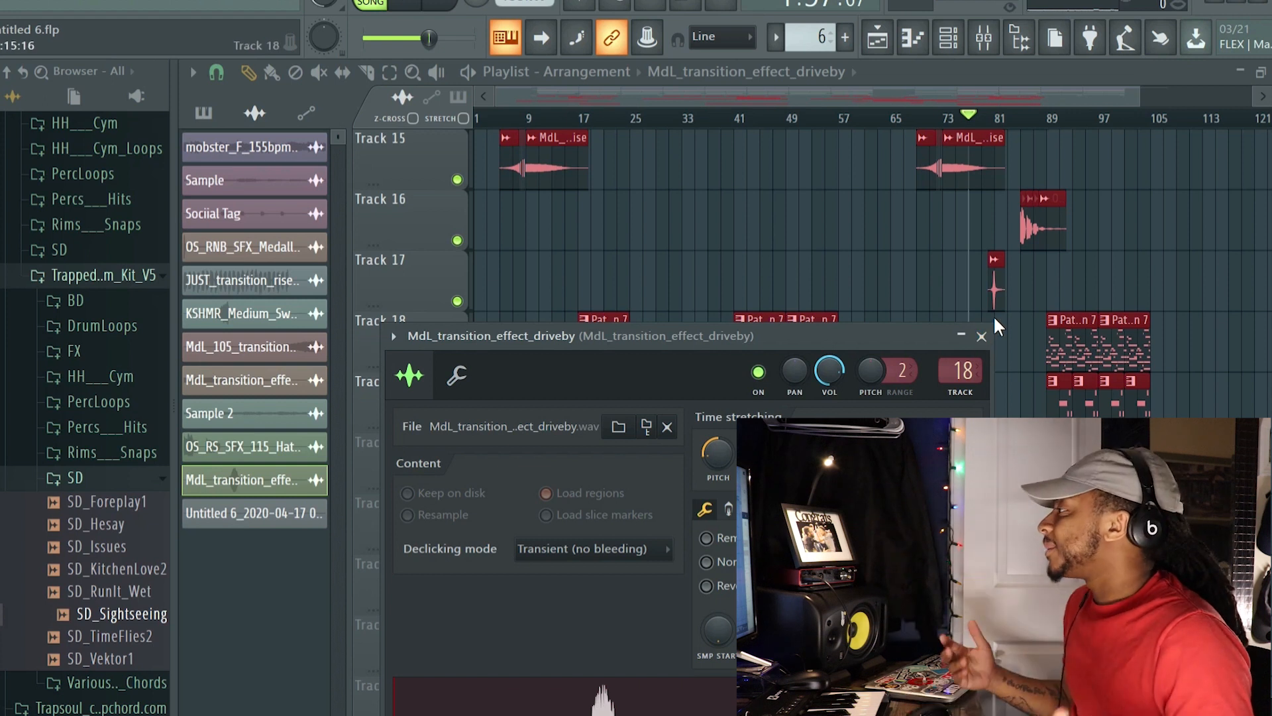
{"action": "left_click", "coordinate": [982, 336]}
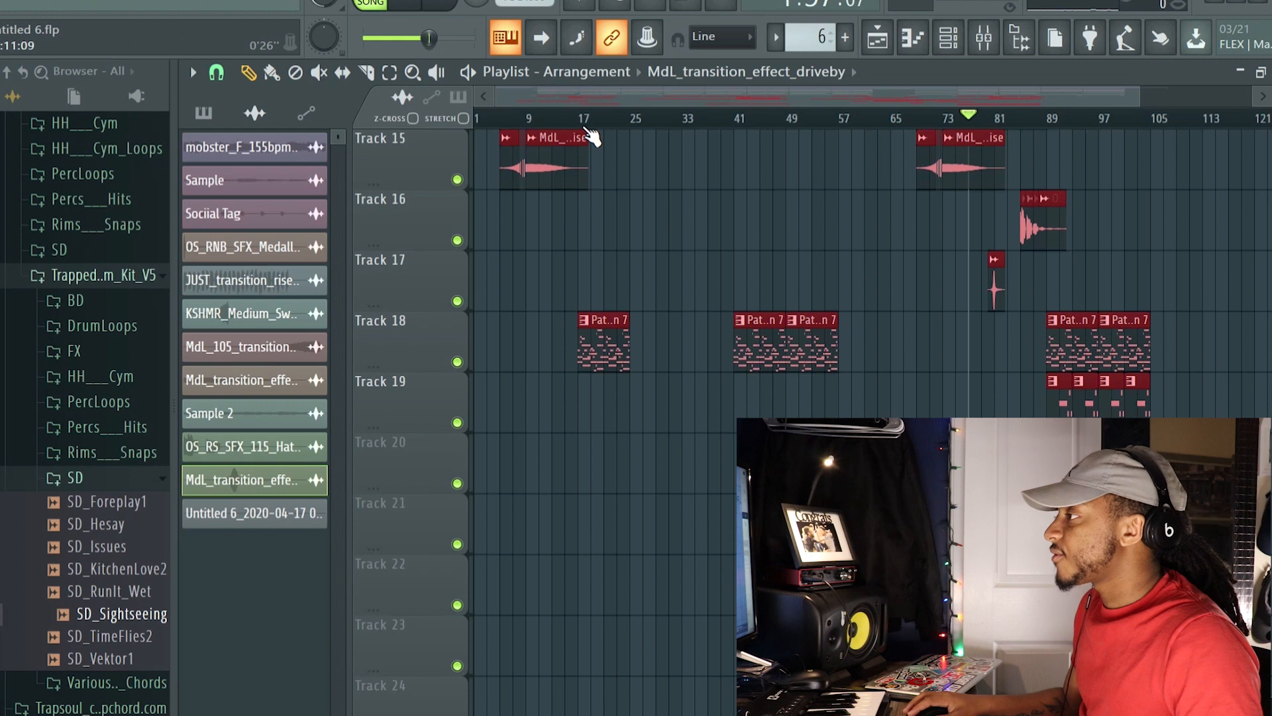
Step: Solo Track 18 and play its Pattern 7 melody from bar 17
{"action": "key", "text": "space"}
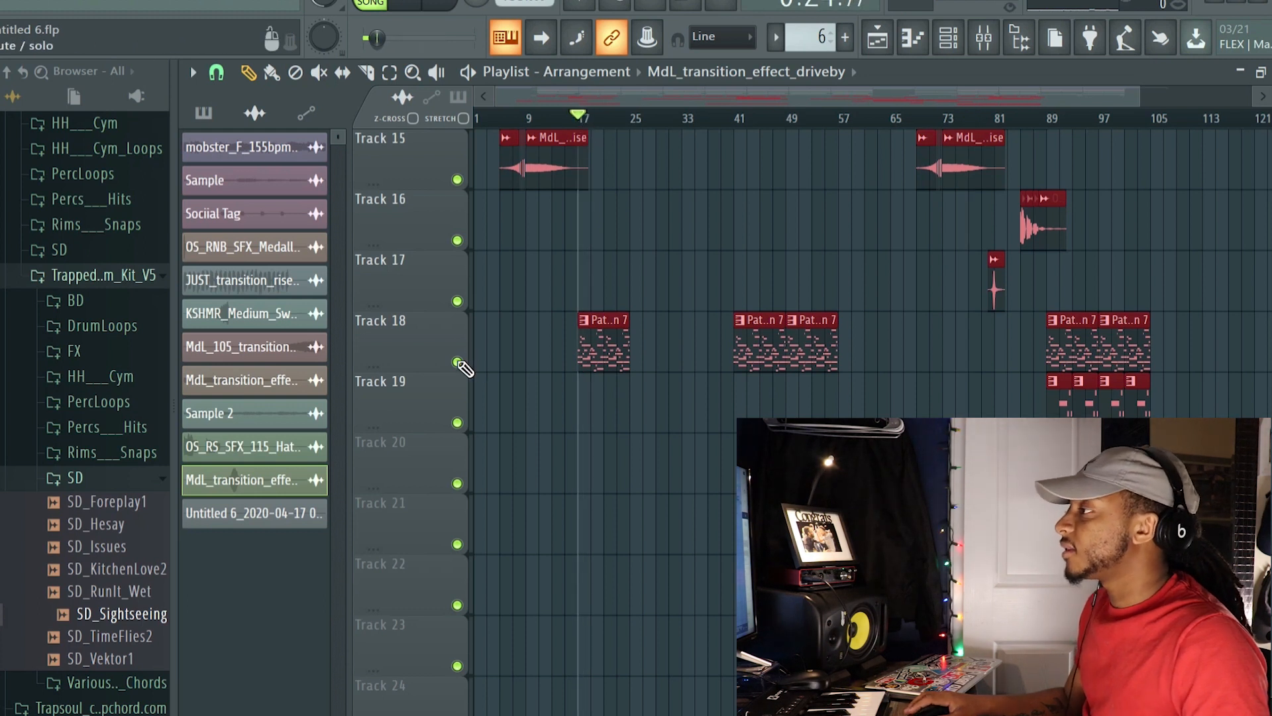
{"action": "left_click", "coordinate": [457, 362], "text": "ctrl"}
{"action": "key", "text": "space"}
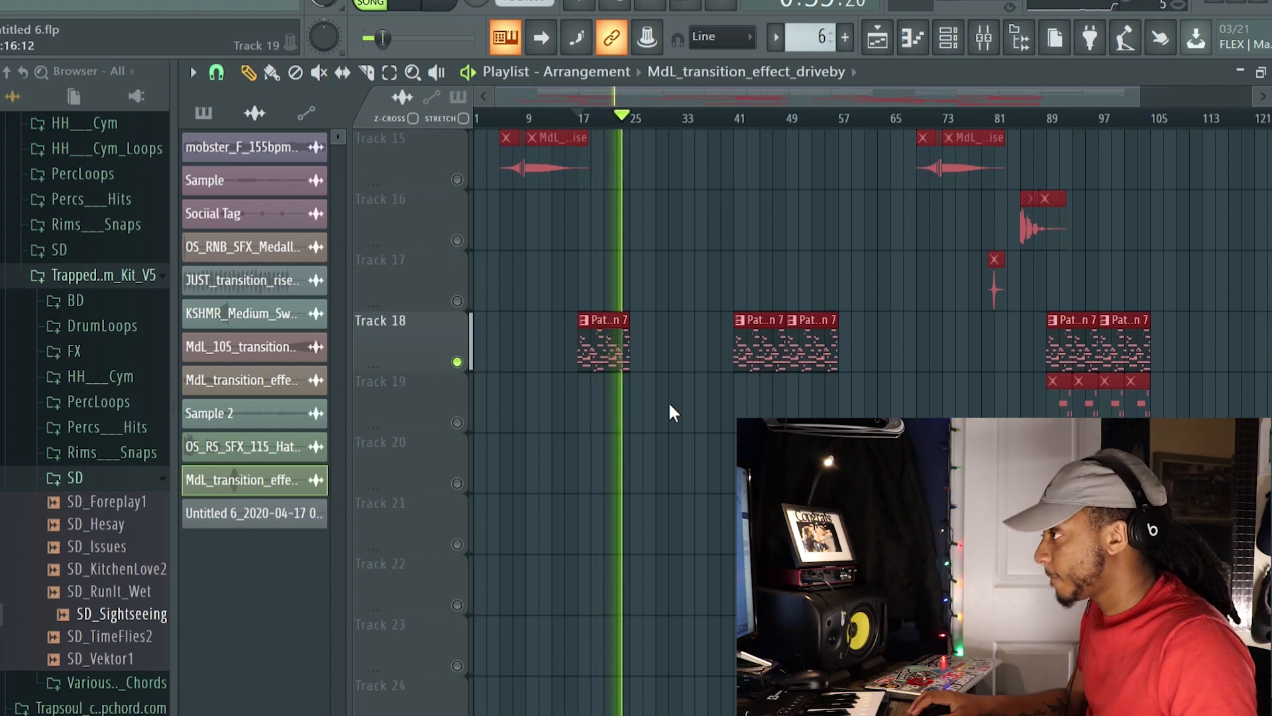
{"action": "key", "text": "space"}
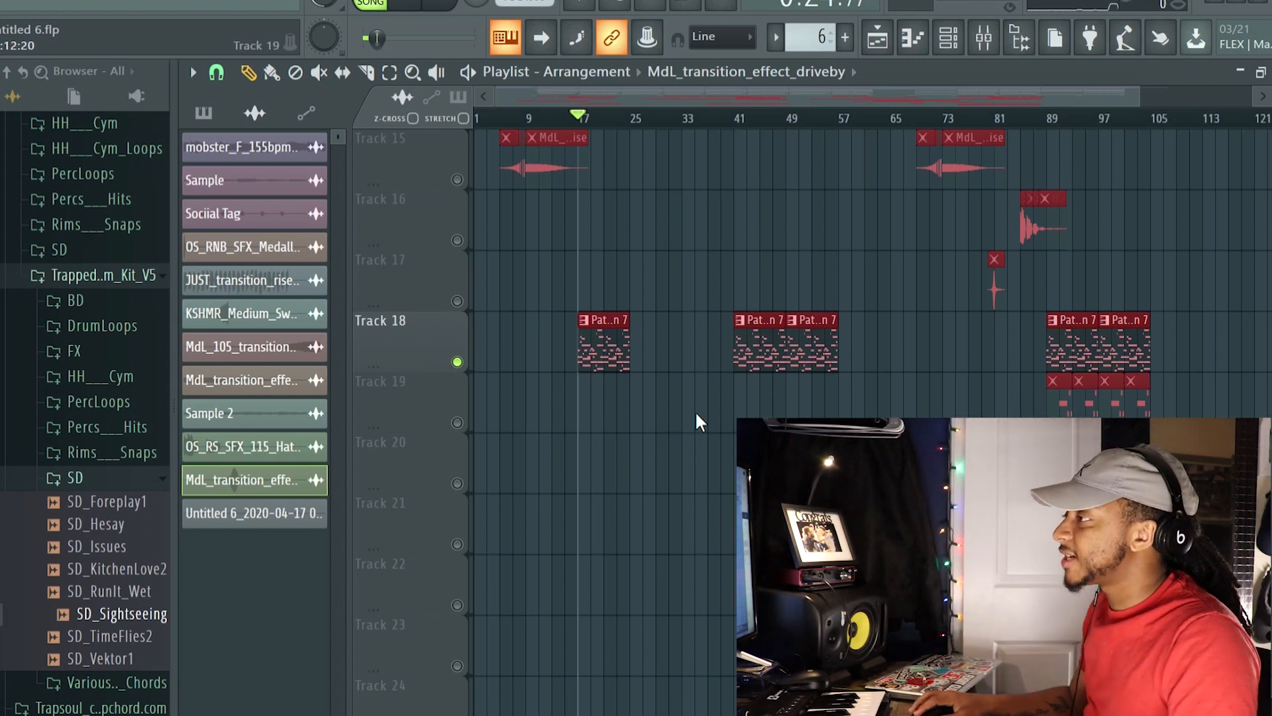
Step: Undo the deletion of the first Pattern 7 clip on Track 18 and view the pattern's FLEX notes in the piano roll
{"action": "right_click", "coordinate": [618, 355]}
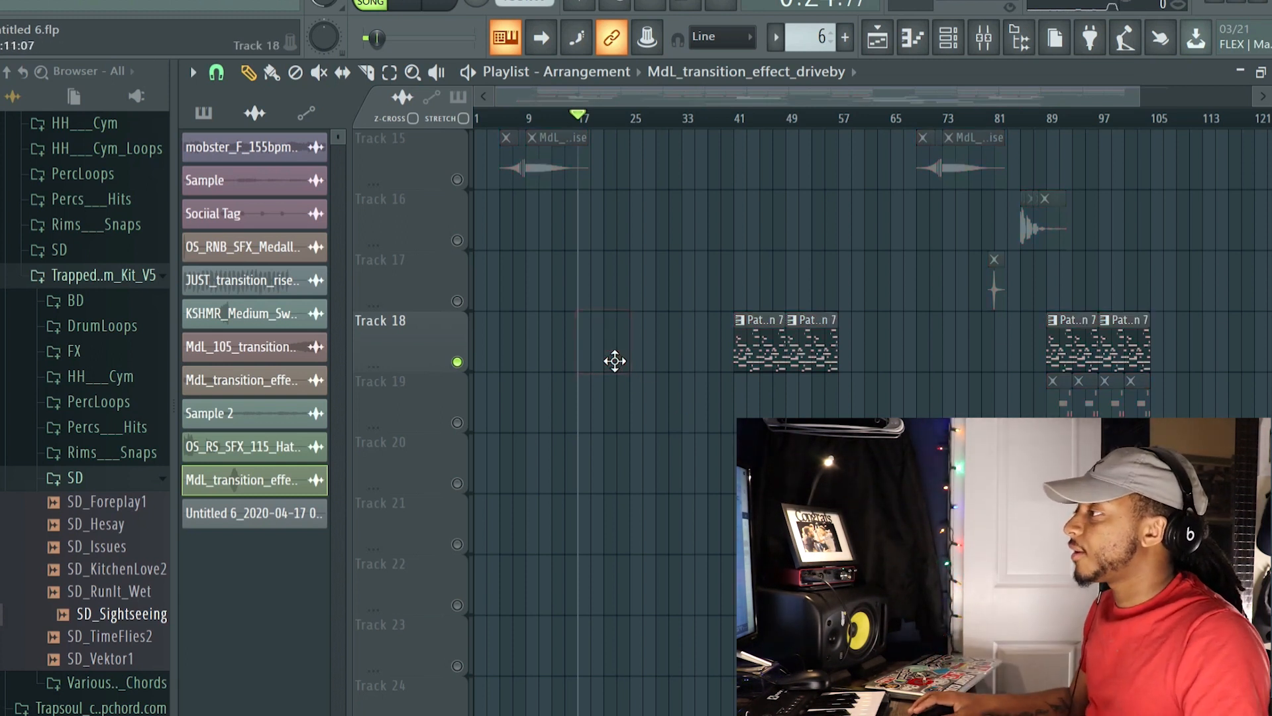
{"action": "key", "text": "ctrl+z"}
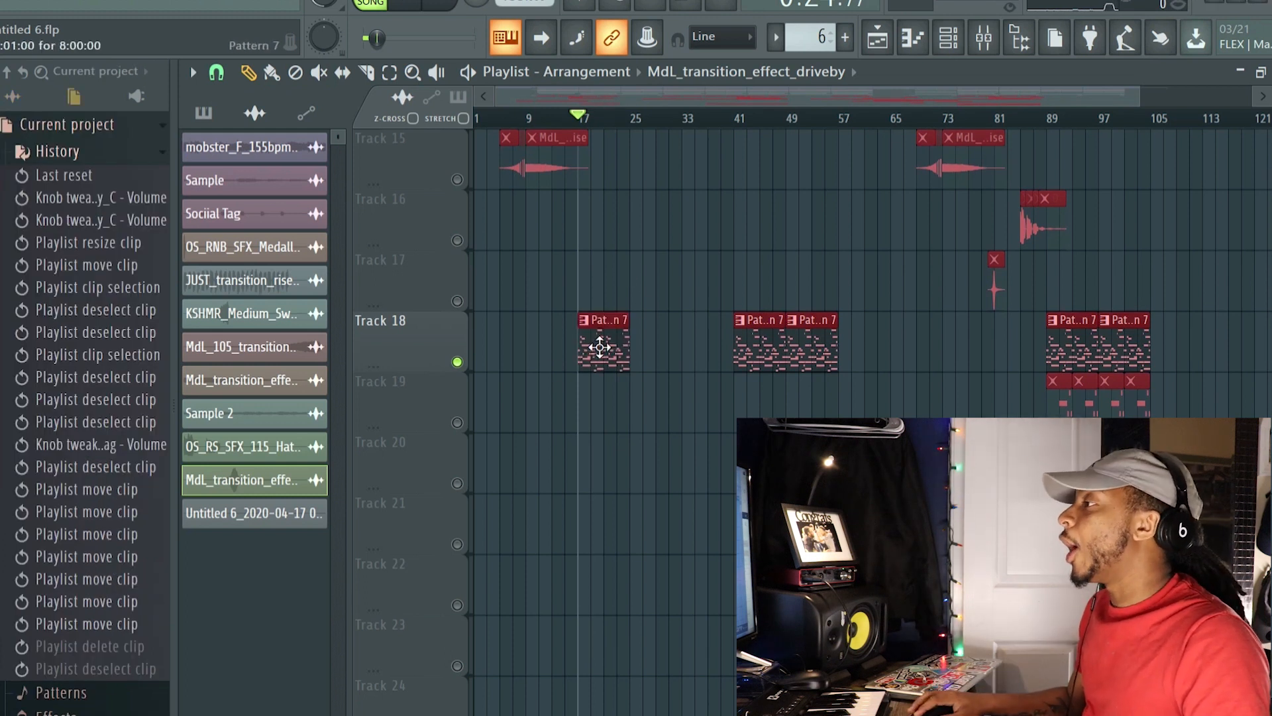
{"action": "double_click", "coordinate": [600, 347]}
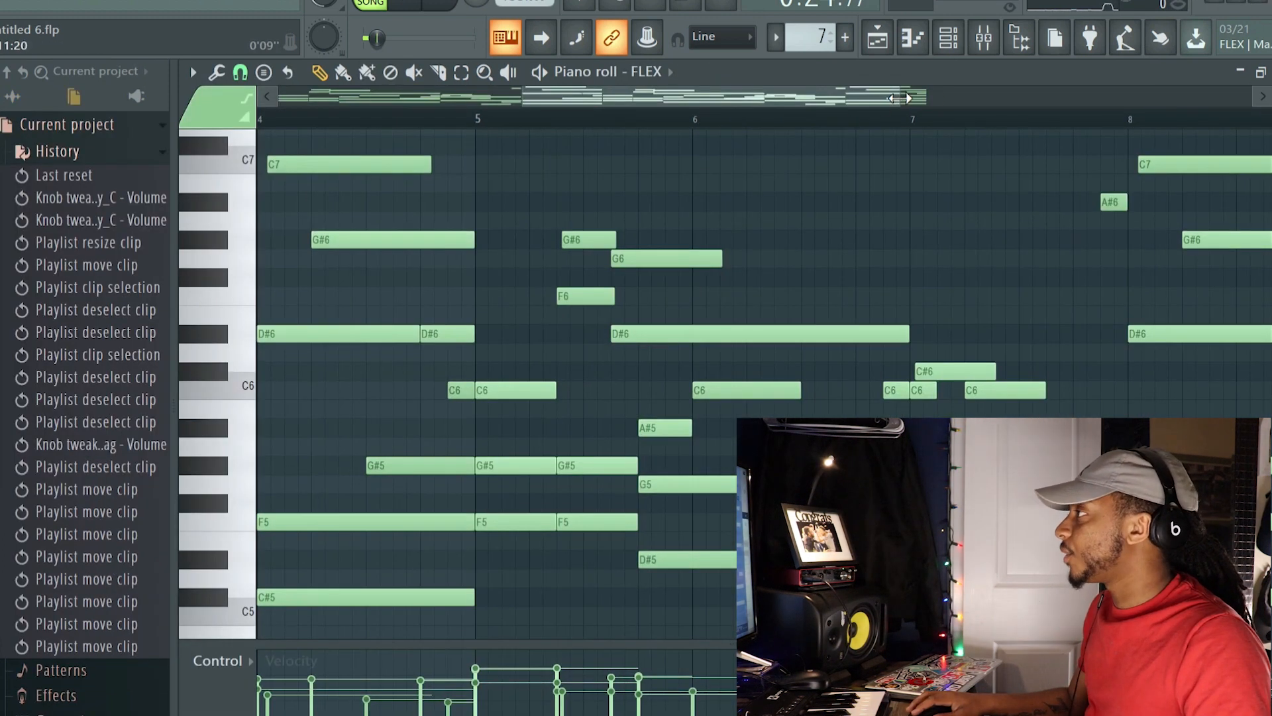
{"action": "key", "text": "Escape"}
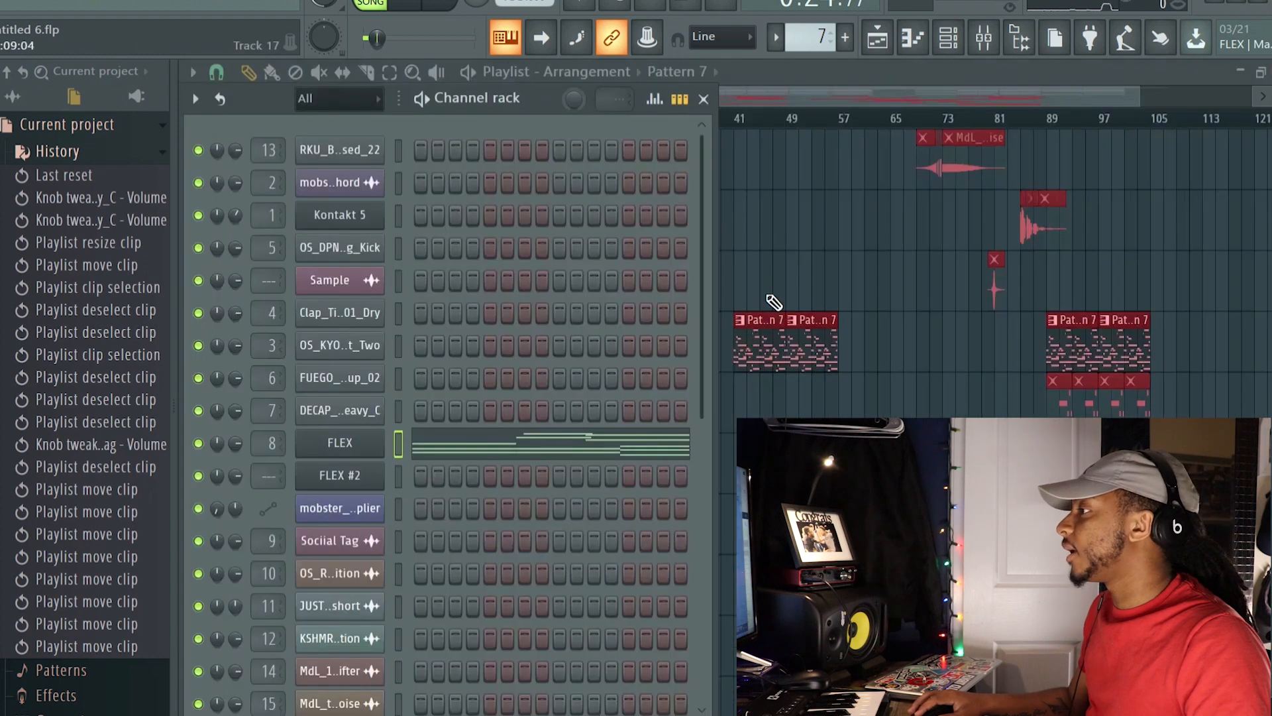
Step: Find the FLEX channel's mixer insert 8 and inspect its LFX-1310 and Fruity Filter effects
{"action": "scroll", "coordinate": [460, 434], "scroll_direction": "down", "scroll_amount": 3}
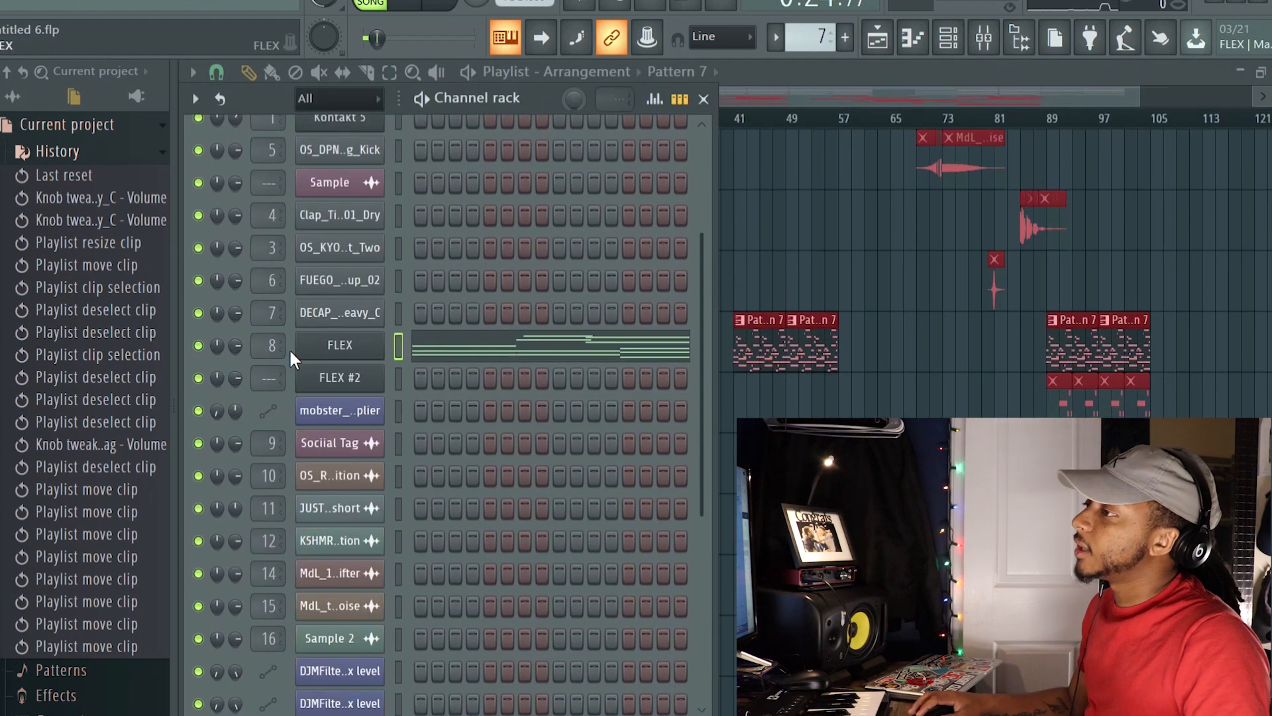
{"action": "left_click", "coordinate": [983, 38]}
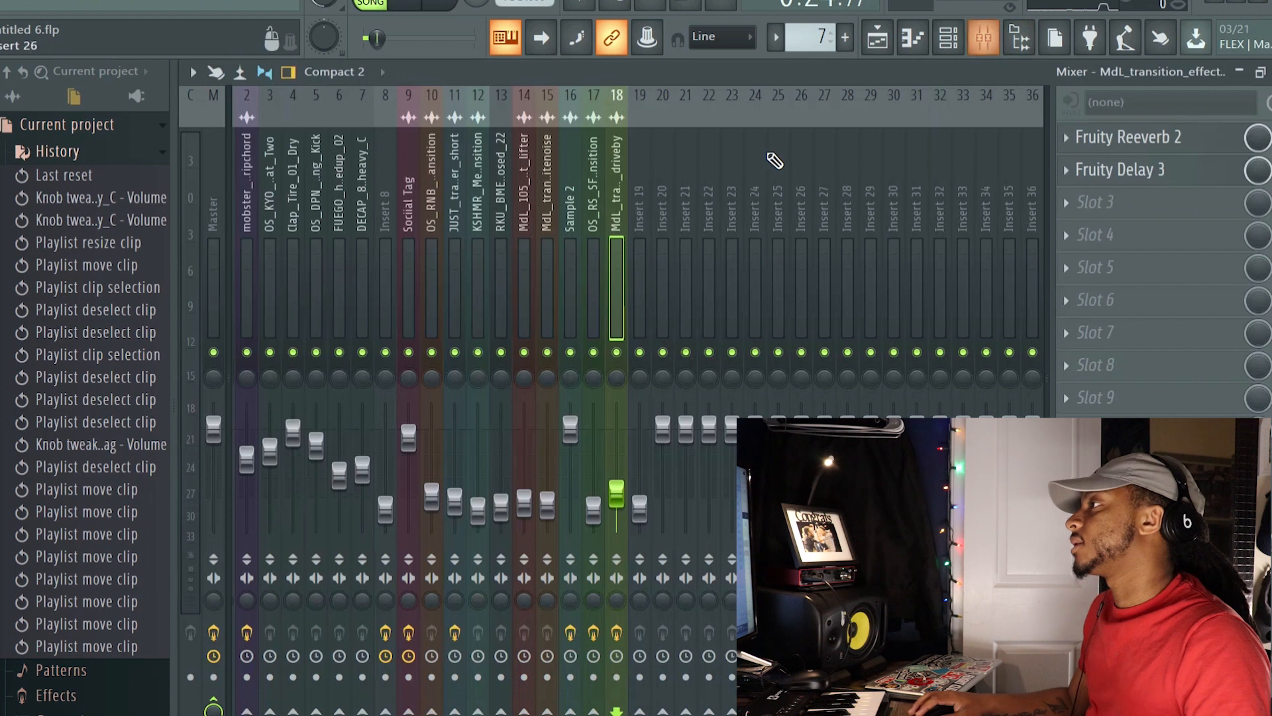
{"action": "left_click", "coordinate": [386, 155]}
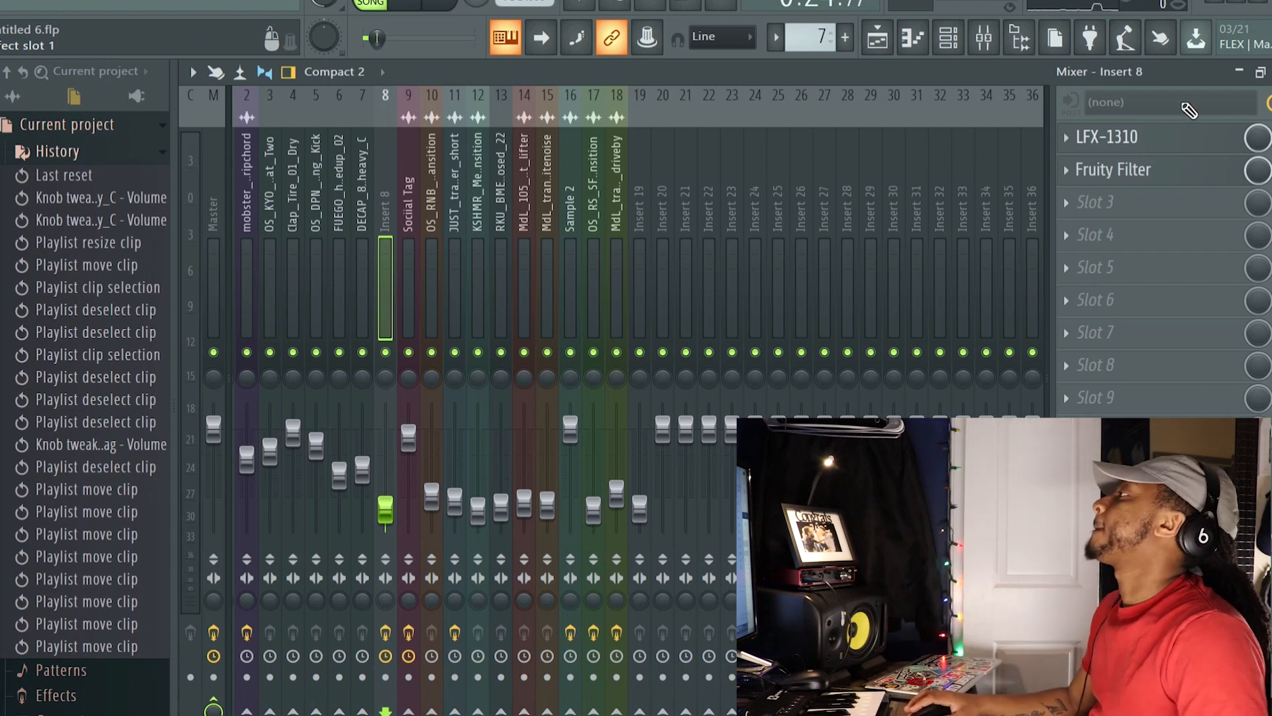
{"action": "left_click", "coordinate": [1191, 146]}
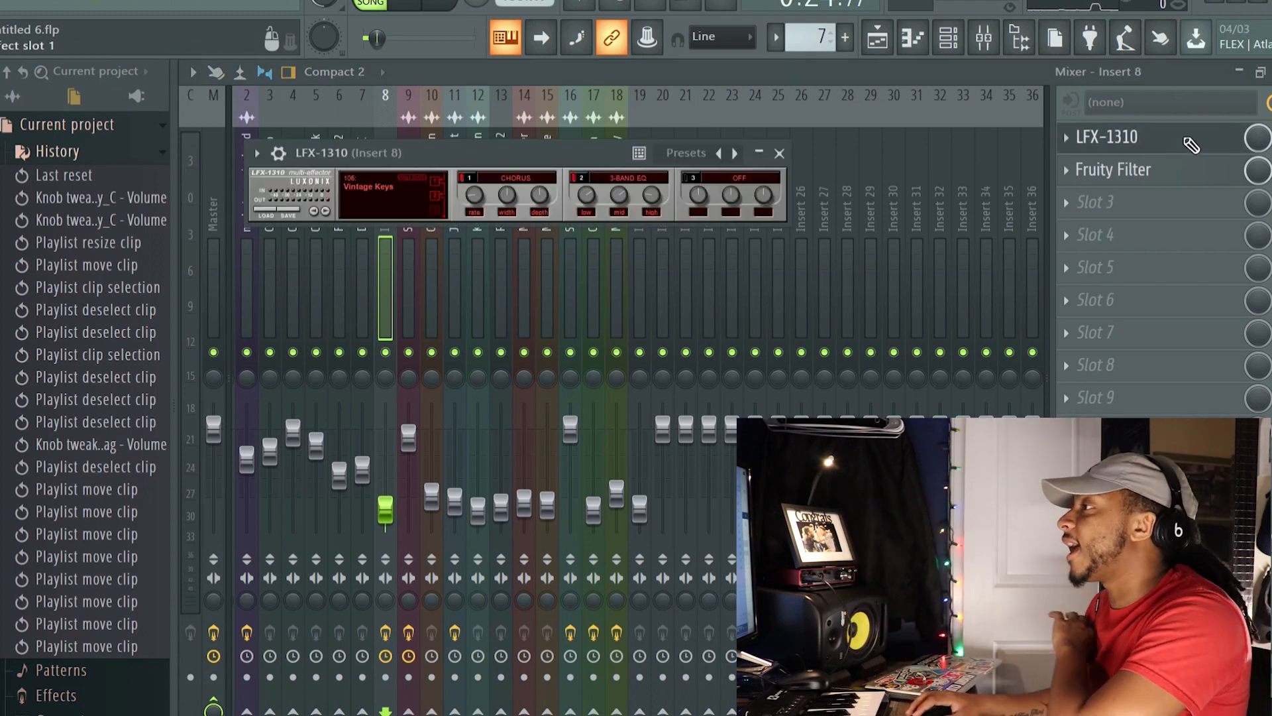
{"action": "left_click", "coordinate": [1203, 180]}
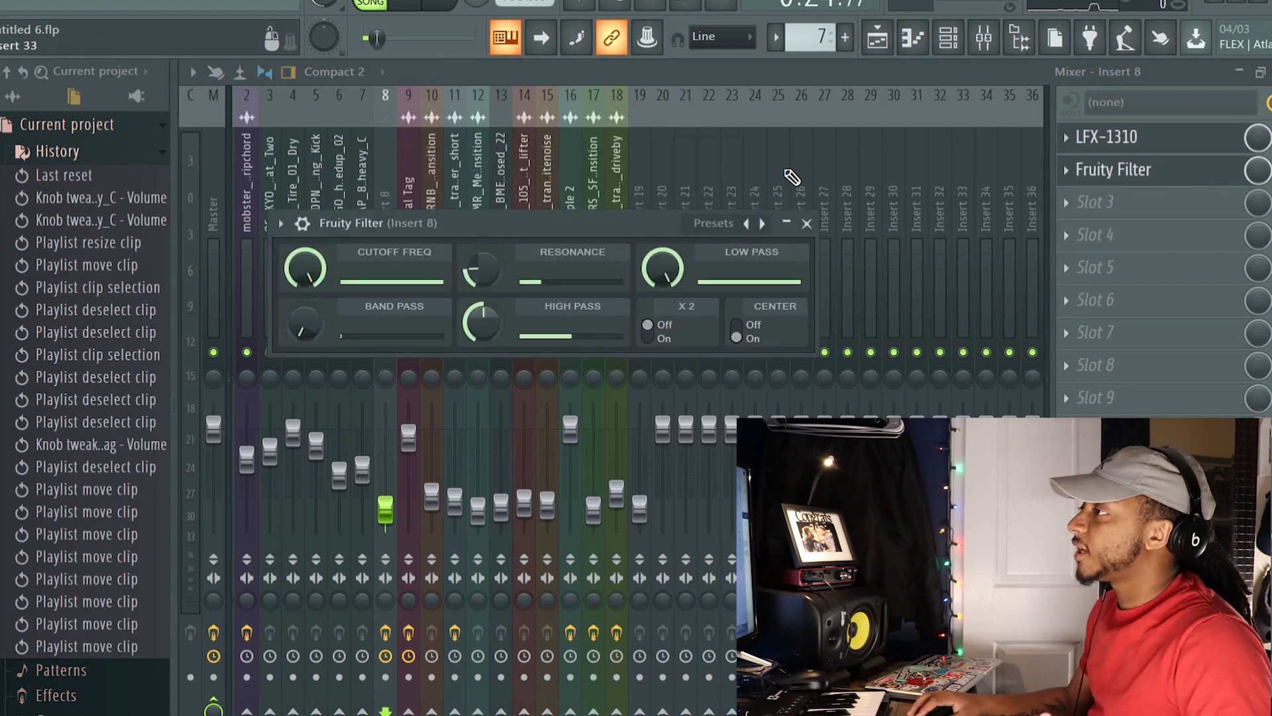
{"action": "left_click", "coordinate": [1180, 171]}
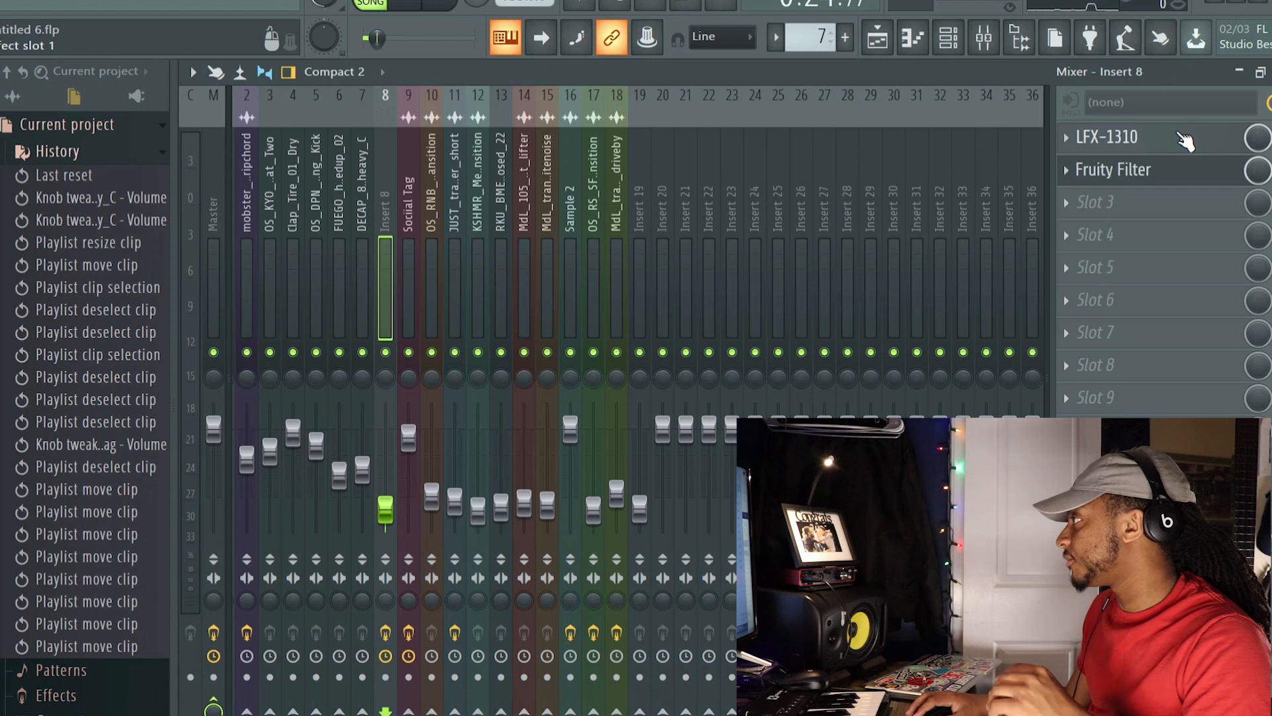
Step: Reopen LFX-1310 on insert 8, review its presets and its third module's effect types without choosing any, and close the plugin
{"action": "left_click", "coordinate": [1186, 139]}
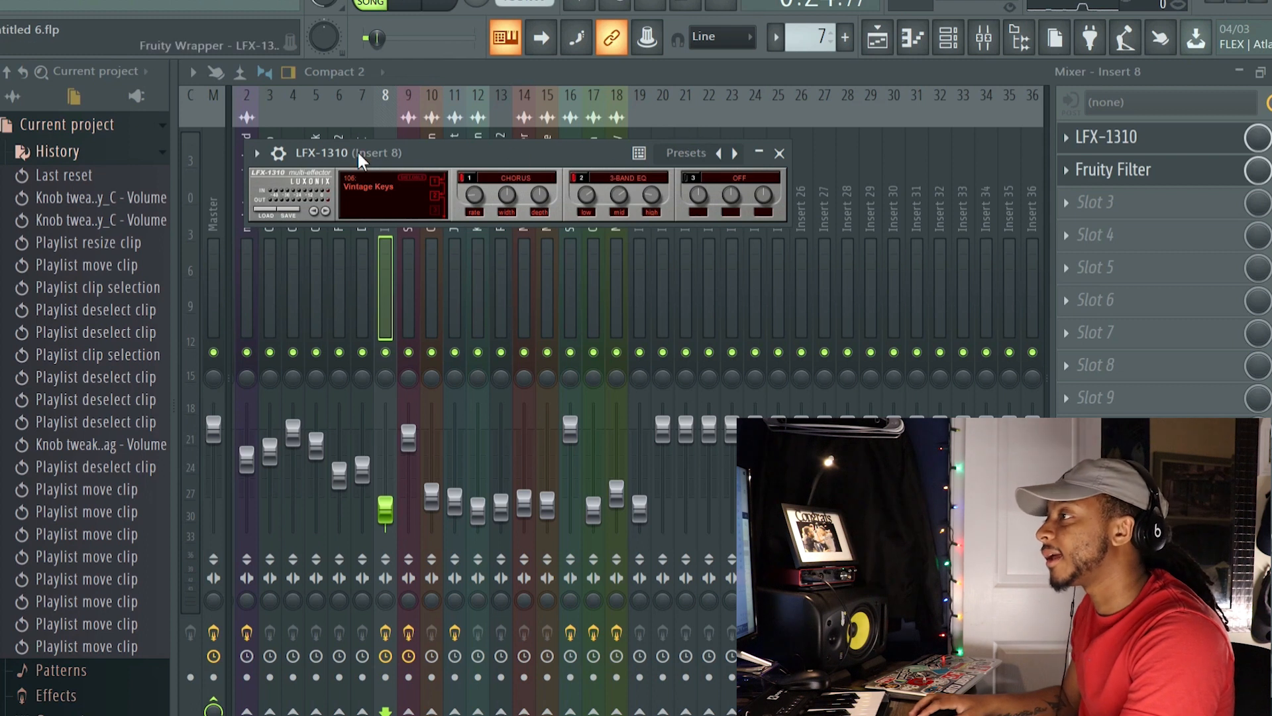
{"action": "left_click", "coordinate": [693, 149]}
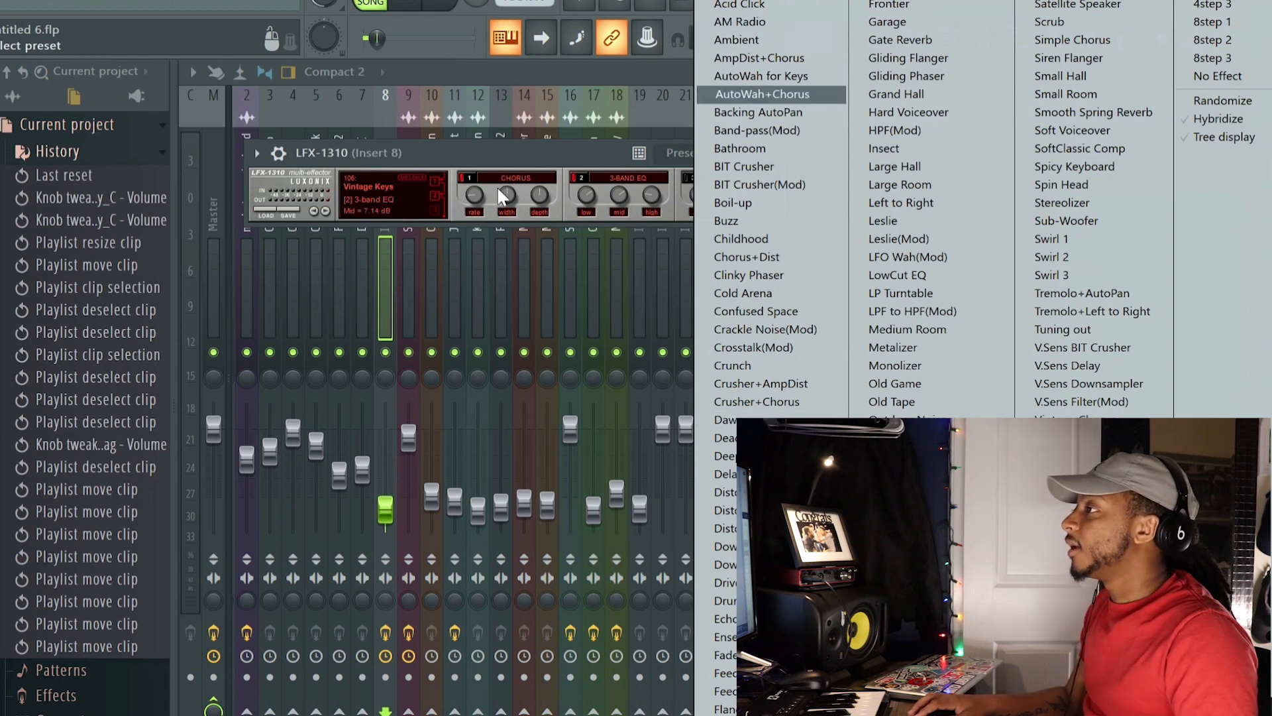
{"action": "left_click", "coordinate": [536, 143]}
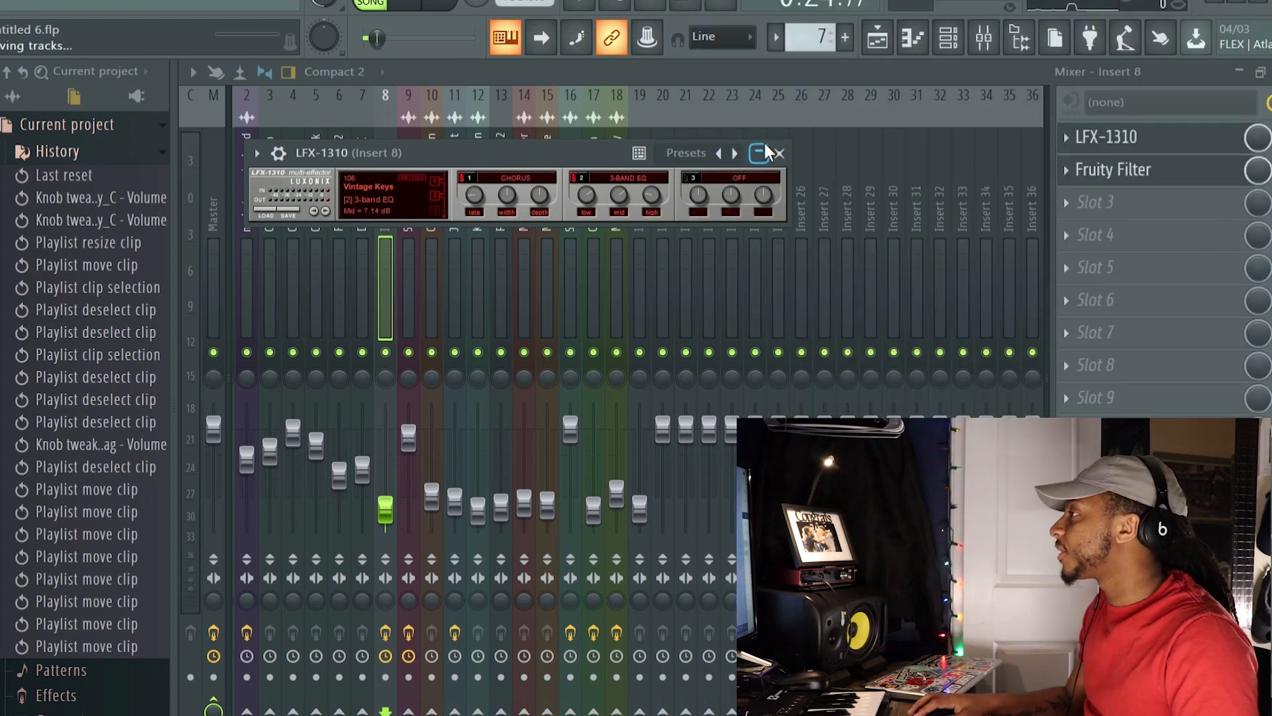
{"action": "left_click", "coordinate": [693, 175]}
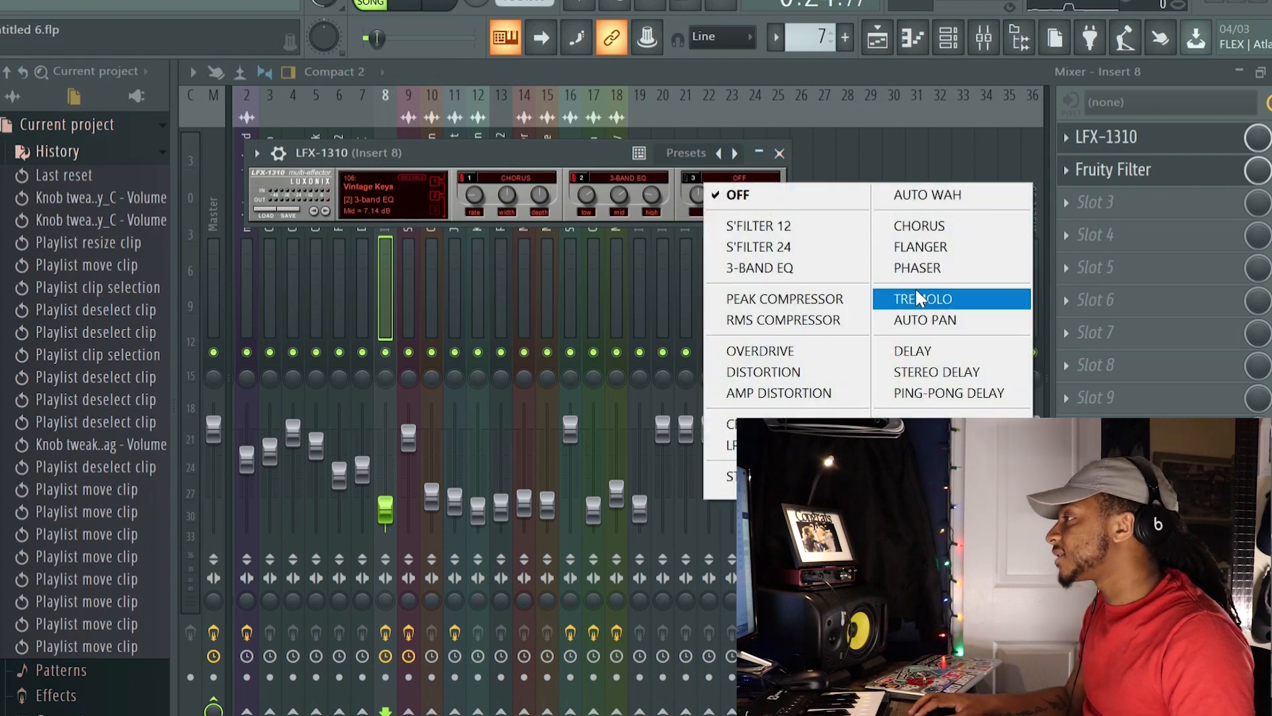
{"action": "left_click", "coordinate": [782, 150]}
{"action": "left_click", "coordinate": [780, 149]}
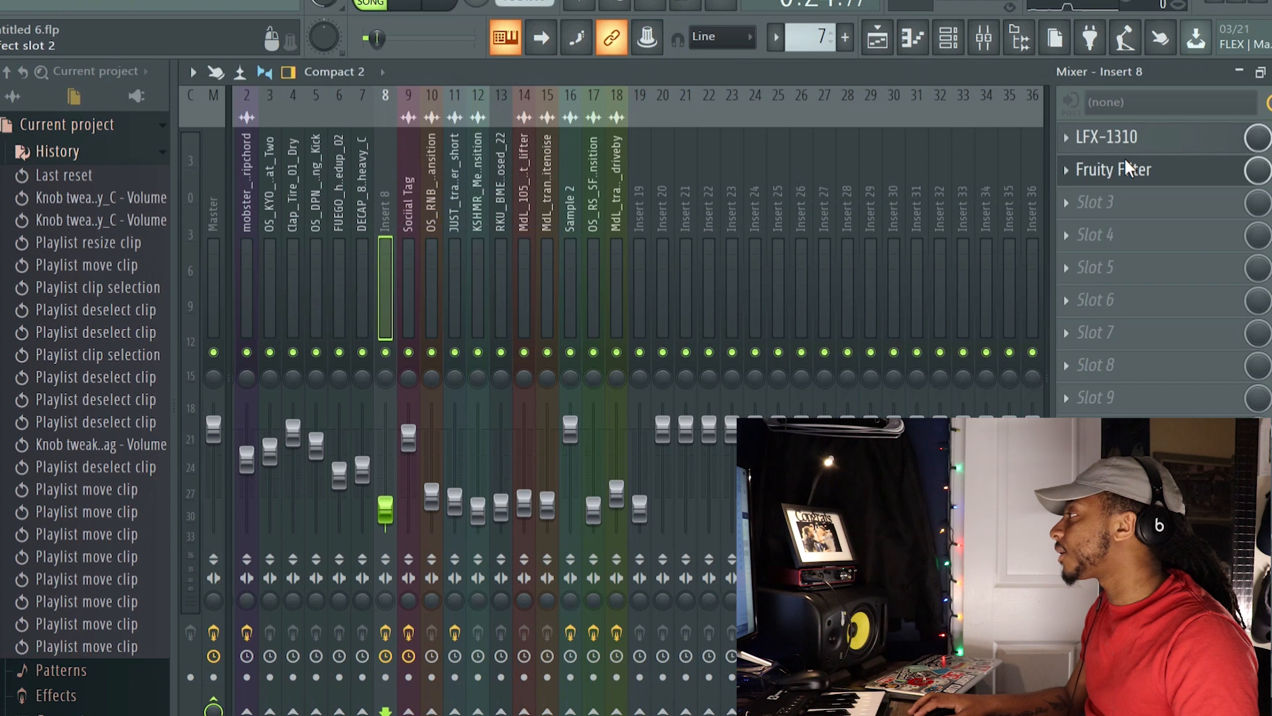
Step: Open Fruity Filter on insert 8 and browse the effect plugins available for slot 3 without choosing one
{"action": "left_click", "coordinate": [1116, 167]}
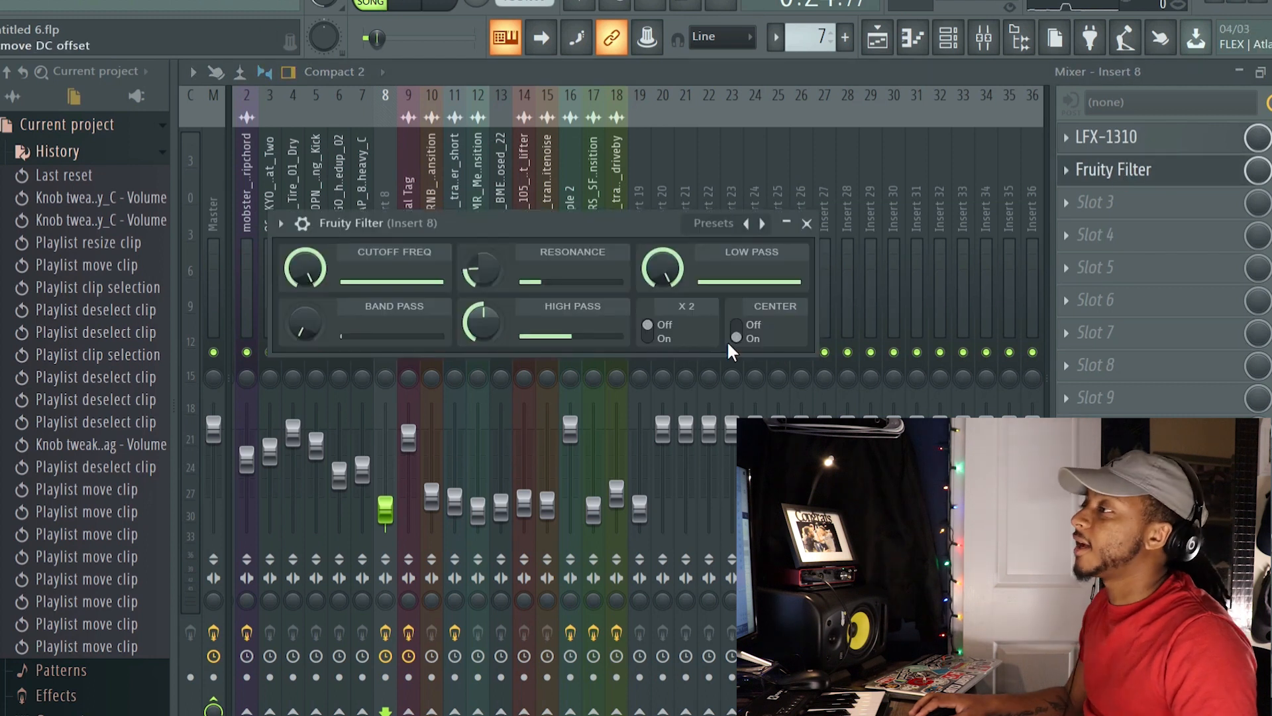
{"action": "left_click_drag", "start_coordinate": [563, 225], "coordinate": [790, 215]}
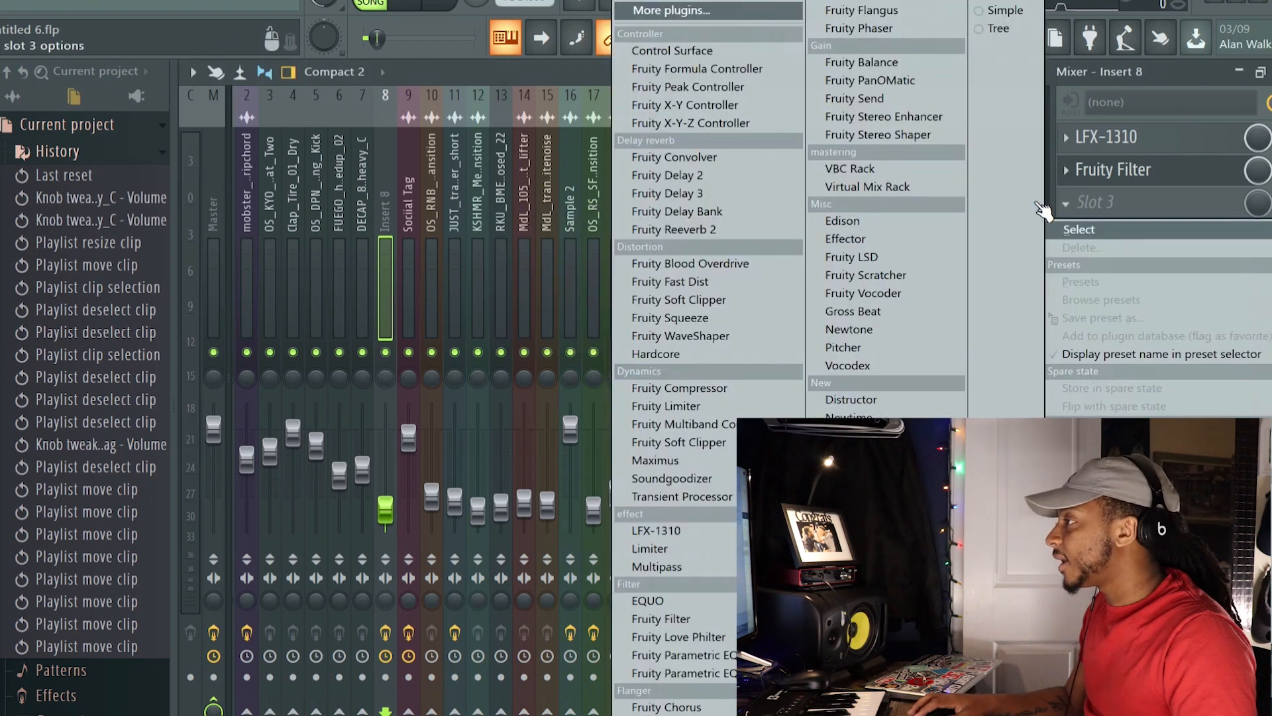
{"action": "left_click", "coordinate": [1076, 206]}
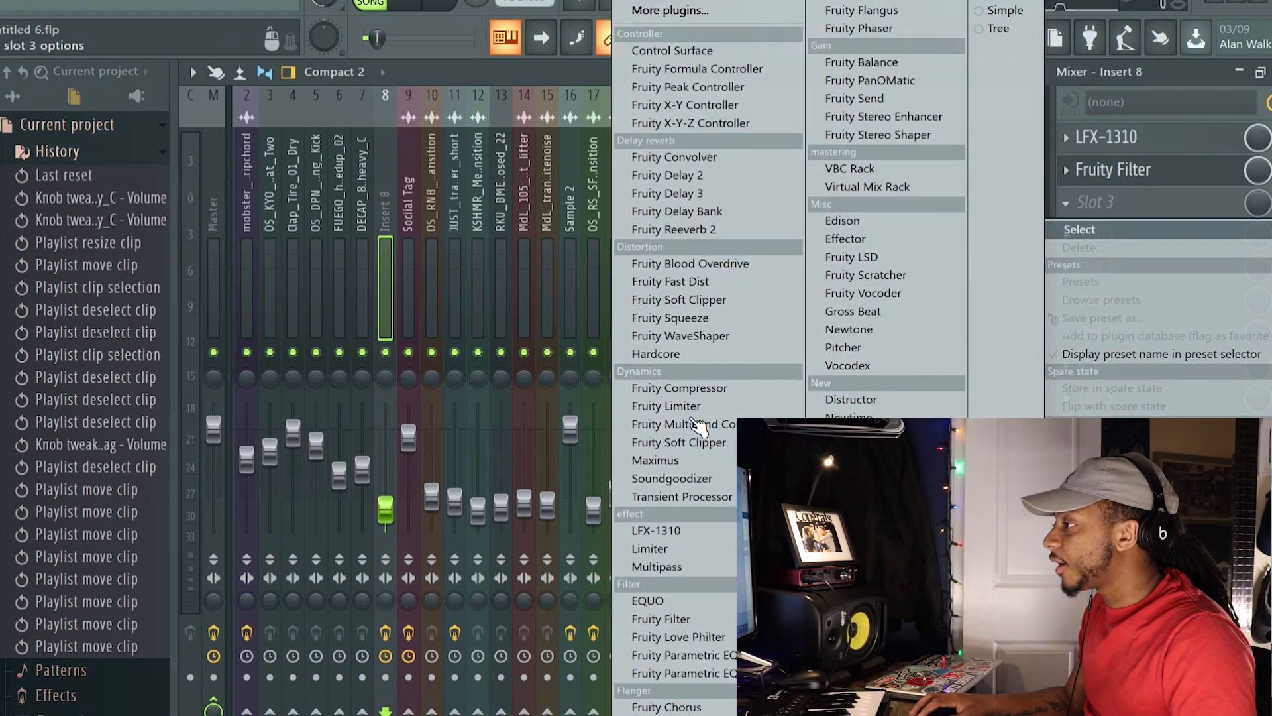
{"action": "left_click", "coordinate": [1158, 205]}
Step: Reopen Fruity Filter on insert 8 and review its preset list without changing the preset
{"action": "left_click", "coordinate": [1177, 179]}
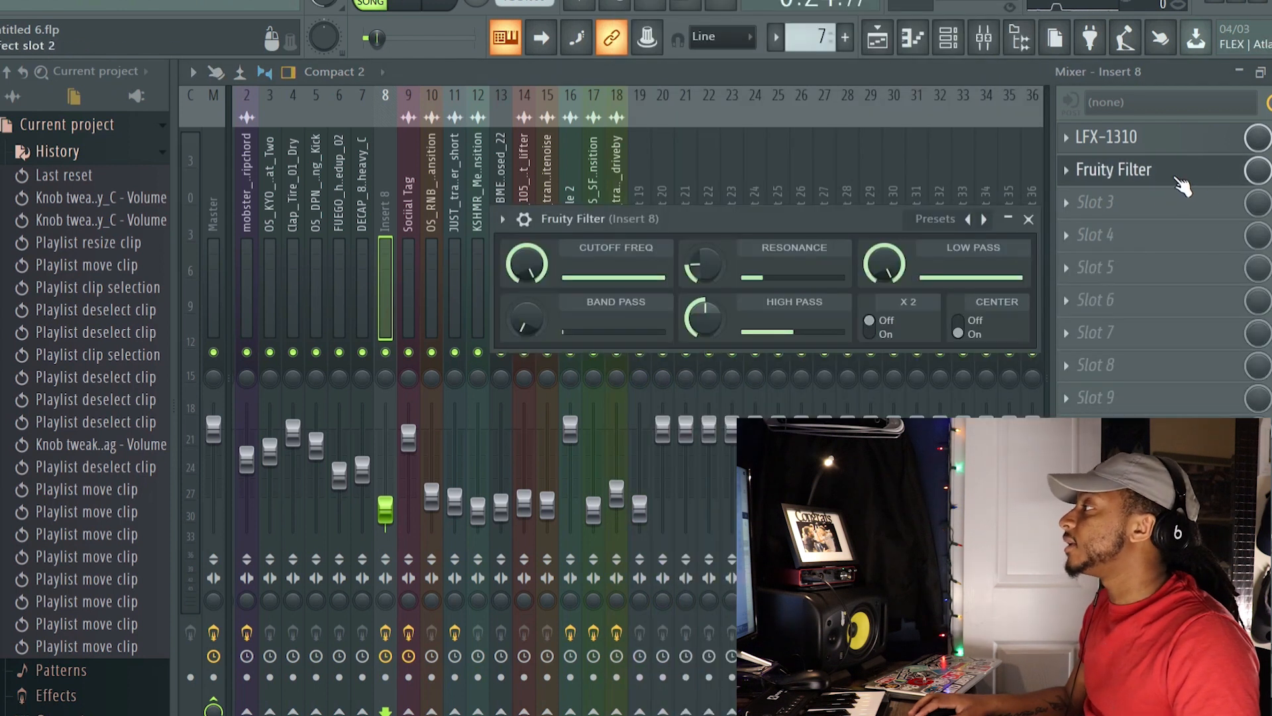
{"action": "left_click", "coordinate": [947, 225]}
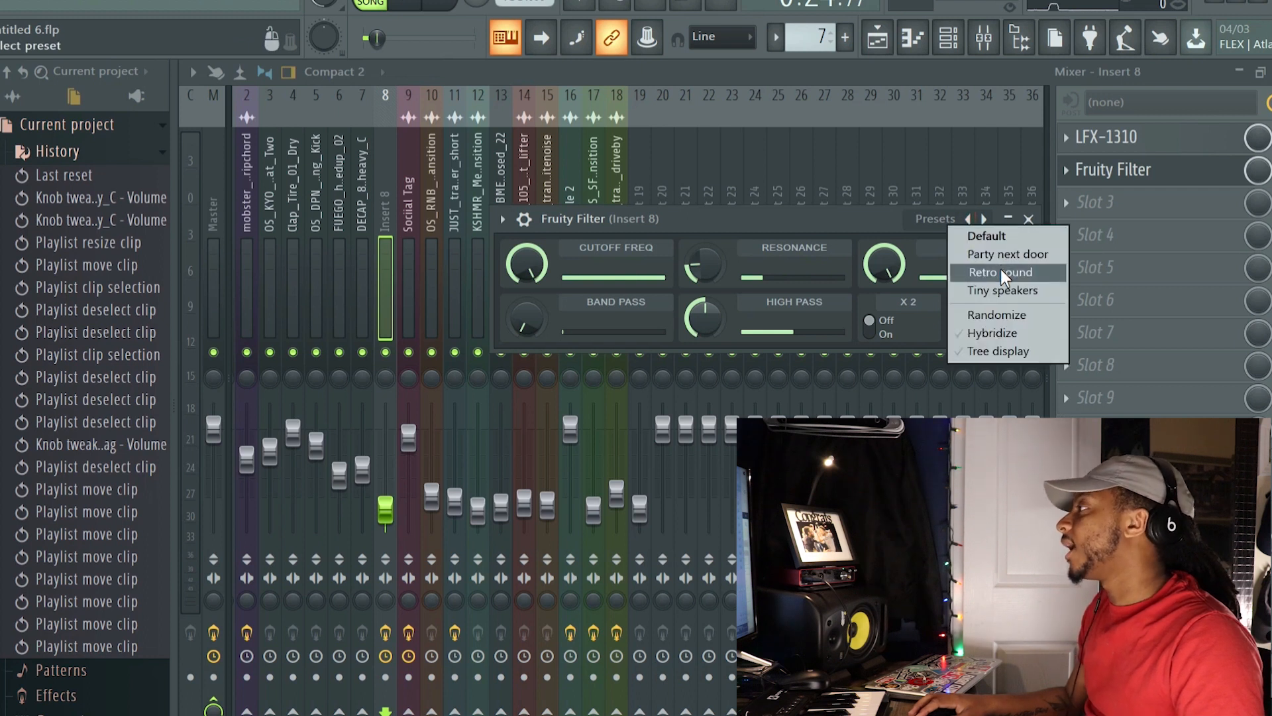
{"action": "left_click", "coordinate": [718, 214]}
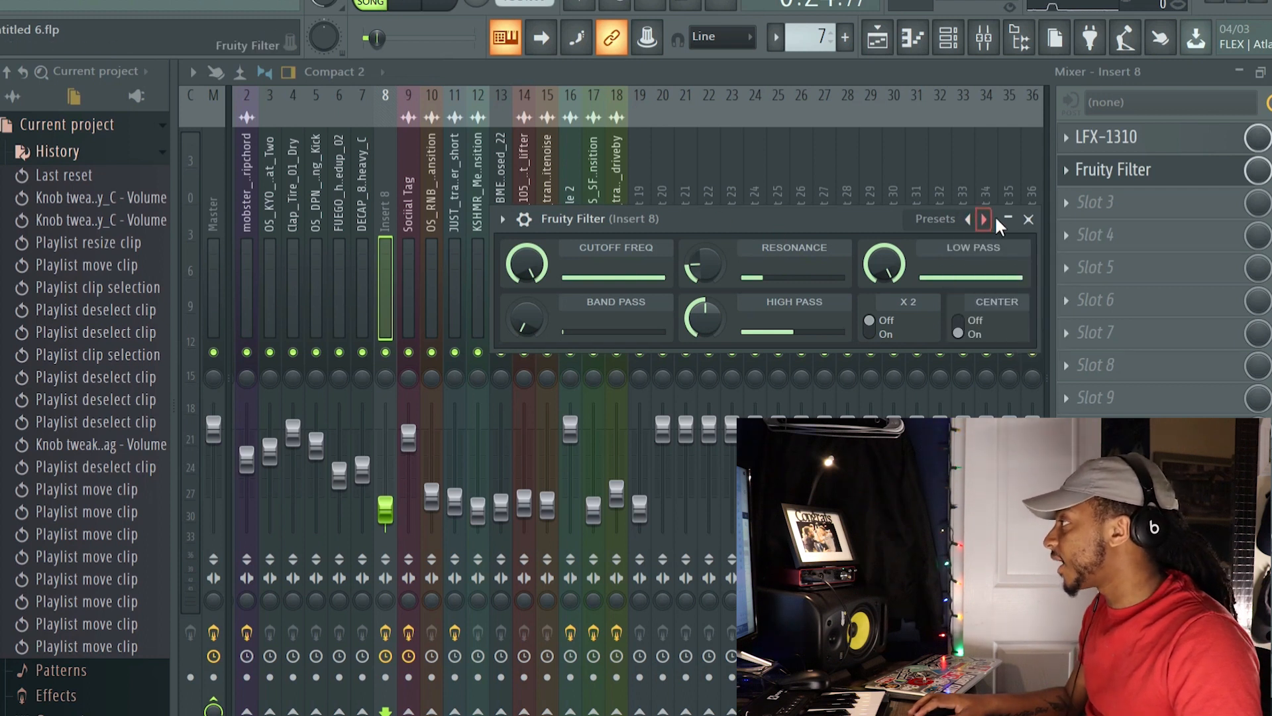
{"action": "left_click", "coordinate": [1024, 216]}
{"action": "left_click", "coordinate": [1131, 177]}
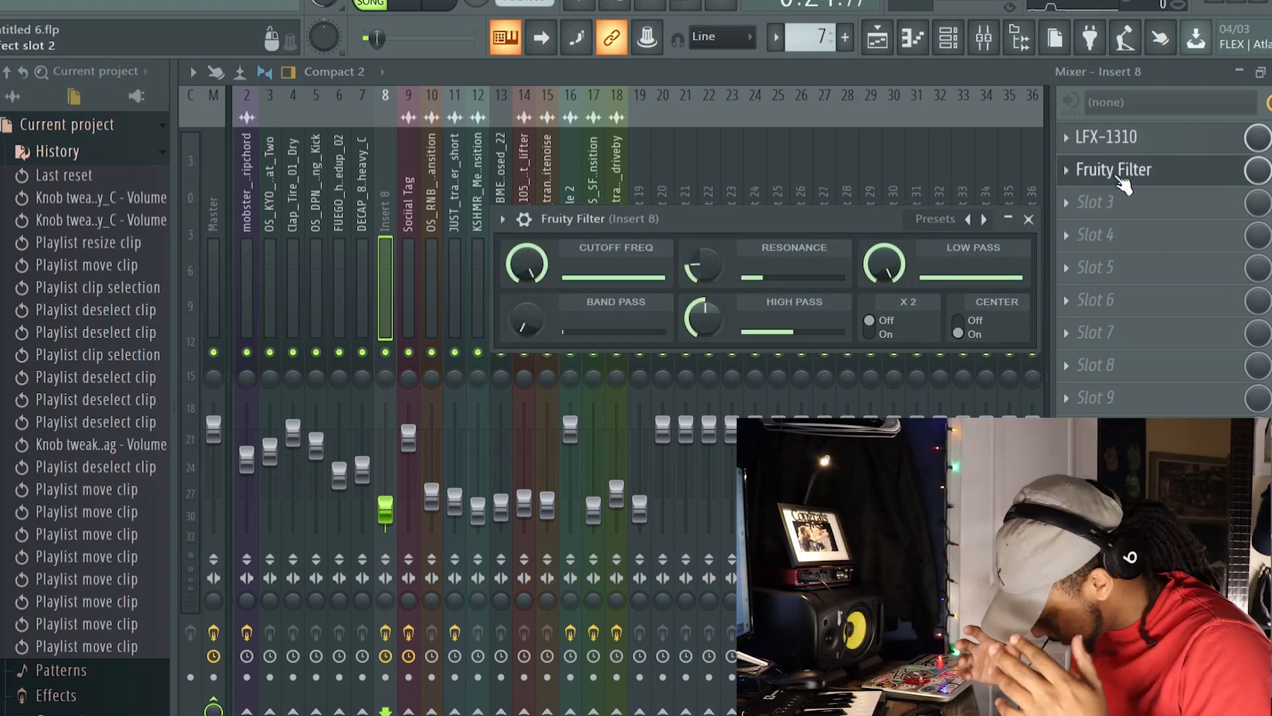
{"action": "left_click", "coordinate": [941, 219]}
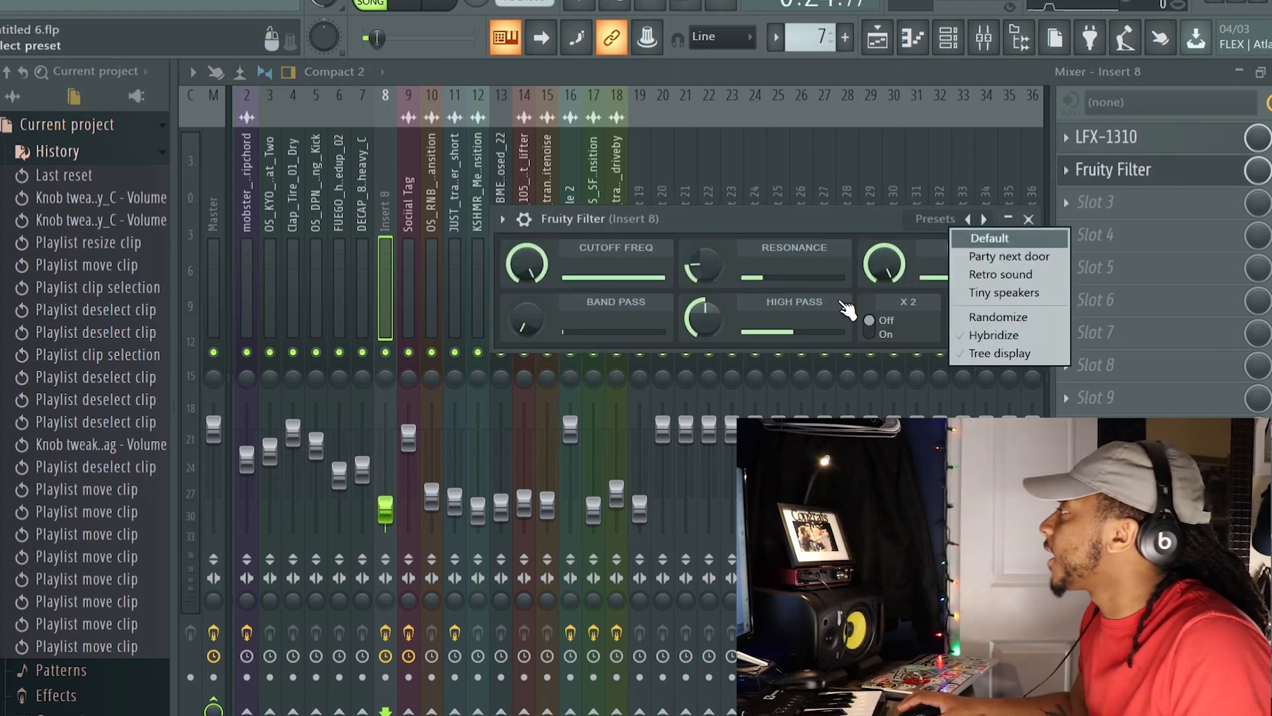
Step: Dismiss Fruity Filter's preset list, close the plugin and return to the playlist
{"action": "left_click", "coordinate": [795, 218]}
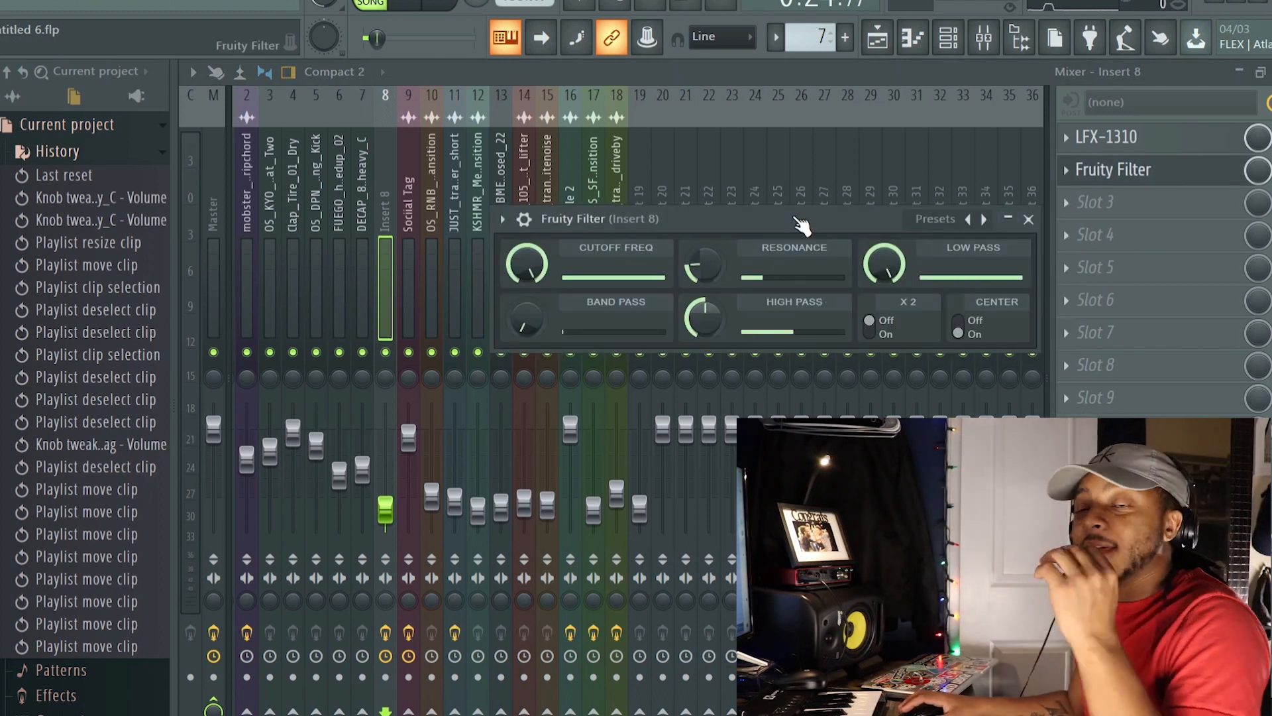
{"action": "left_click", "coordinate": [1028, 219]}
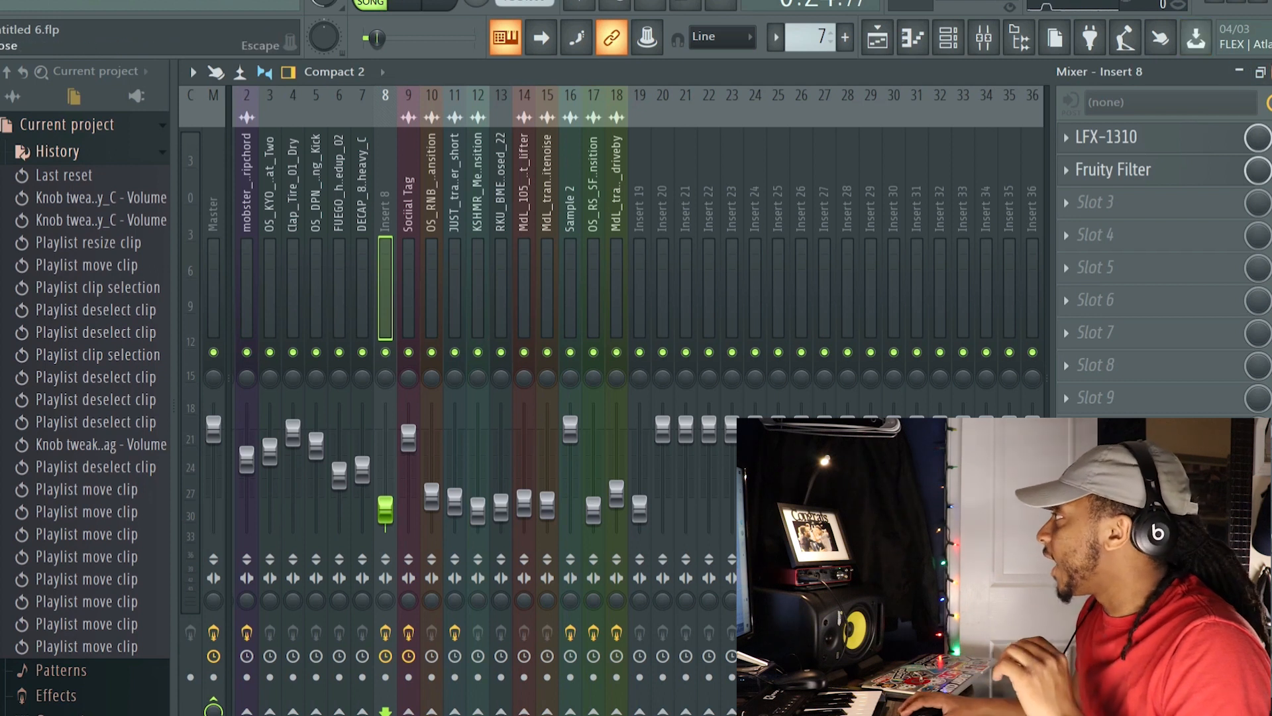
{"action": "left_click", "coordinate": [1261, 71]}
{"action": "key", "text": "F6"}
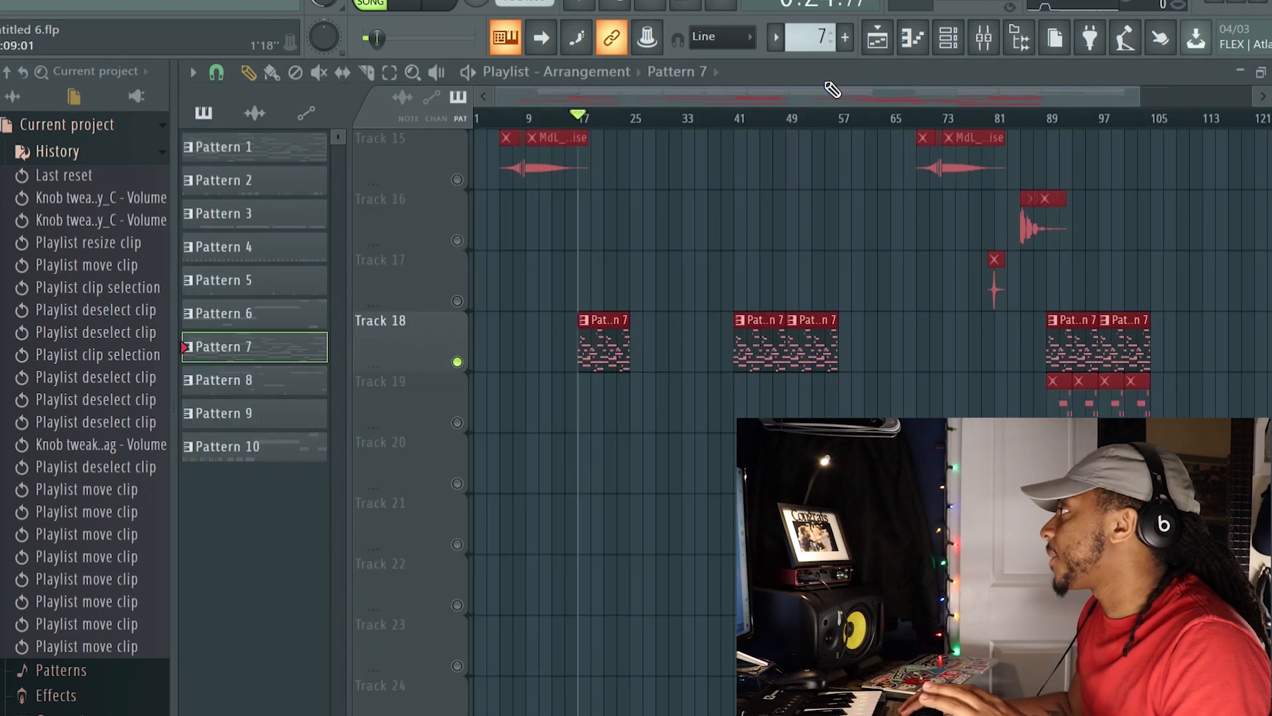
Step: Solo Track 19 and play its pattern clips from just before bar 89
{"action": "left_click", "coordinate": [1048, 119]}
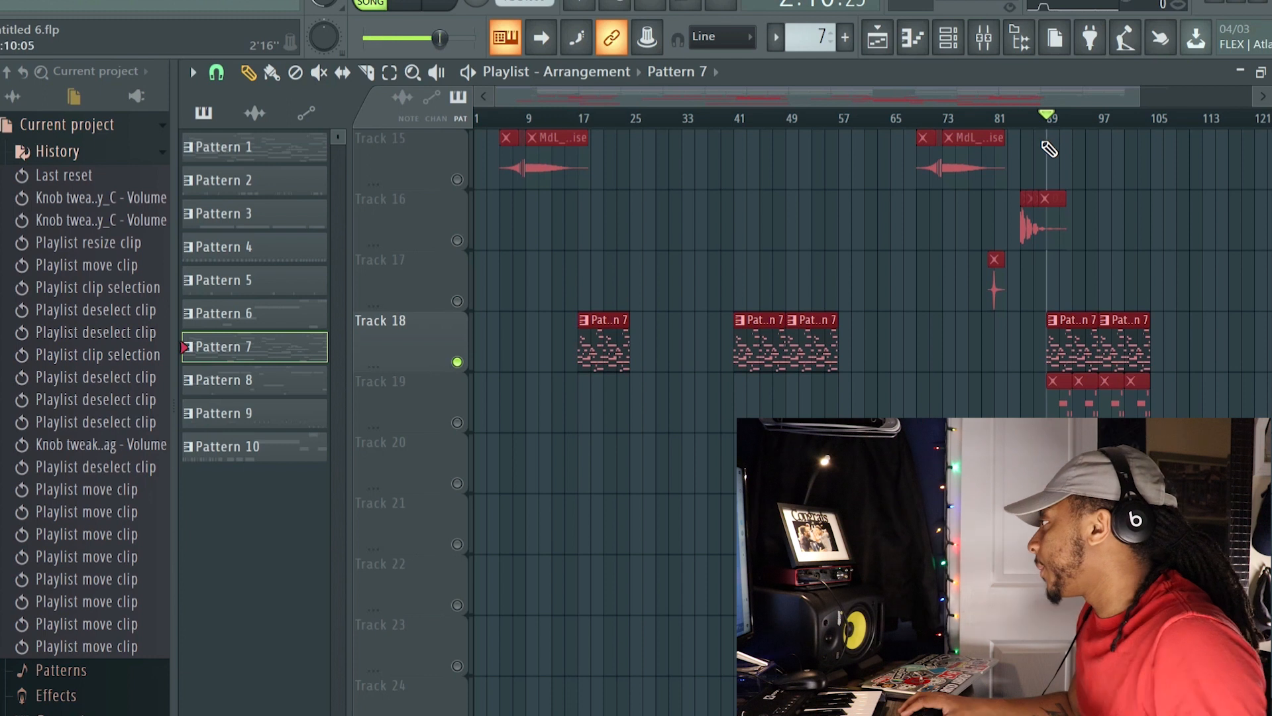
{"action": "left_click", "coordinate": [456, 423]}
{"action": "key", "text": "space"}
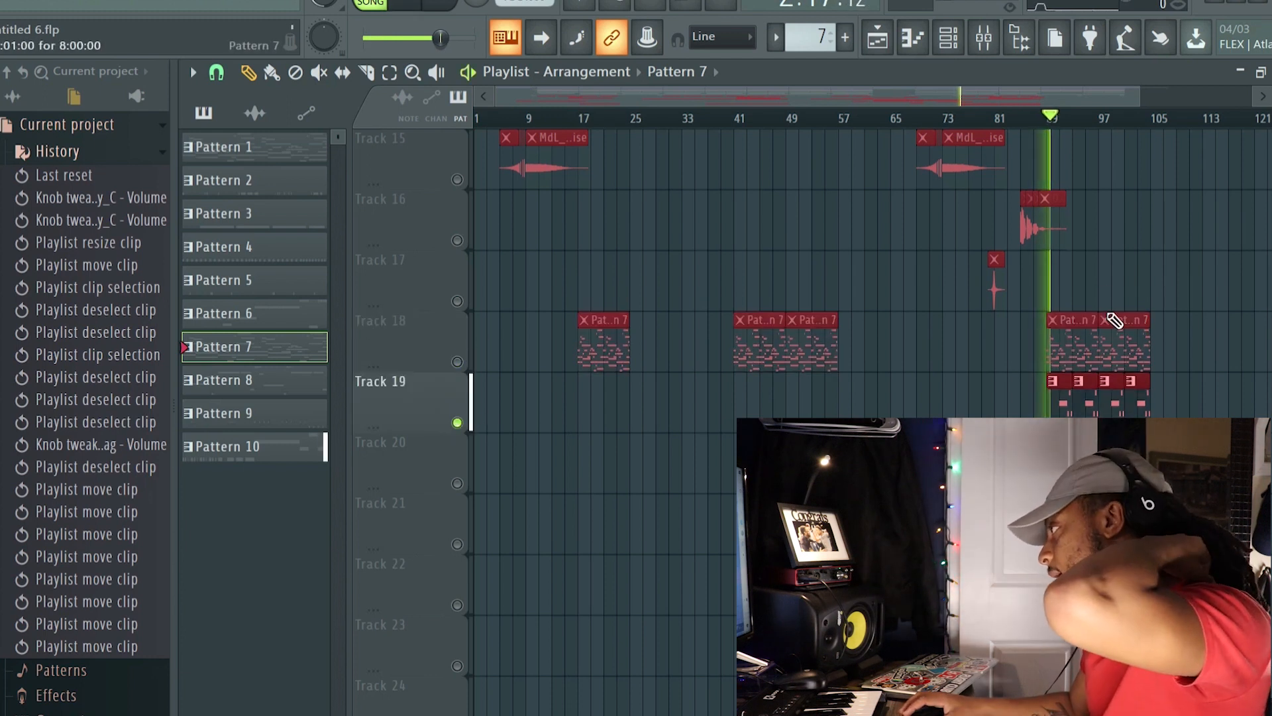
Step: Check insert 19's level in the mixer, then stop playback and take Track 19 out of solo in the playlist
{"action": "left_click", "coordinate": [980, 42]}
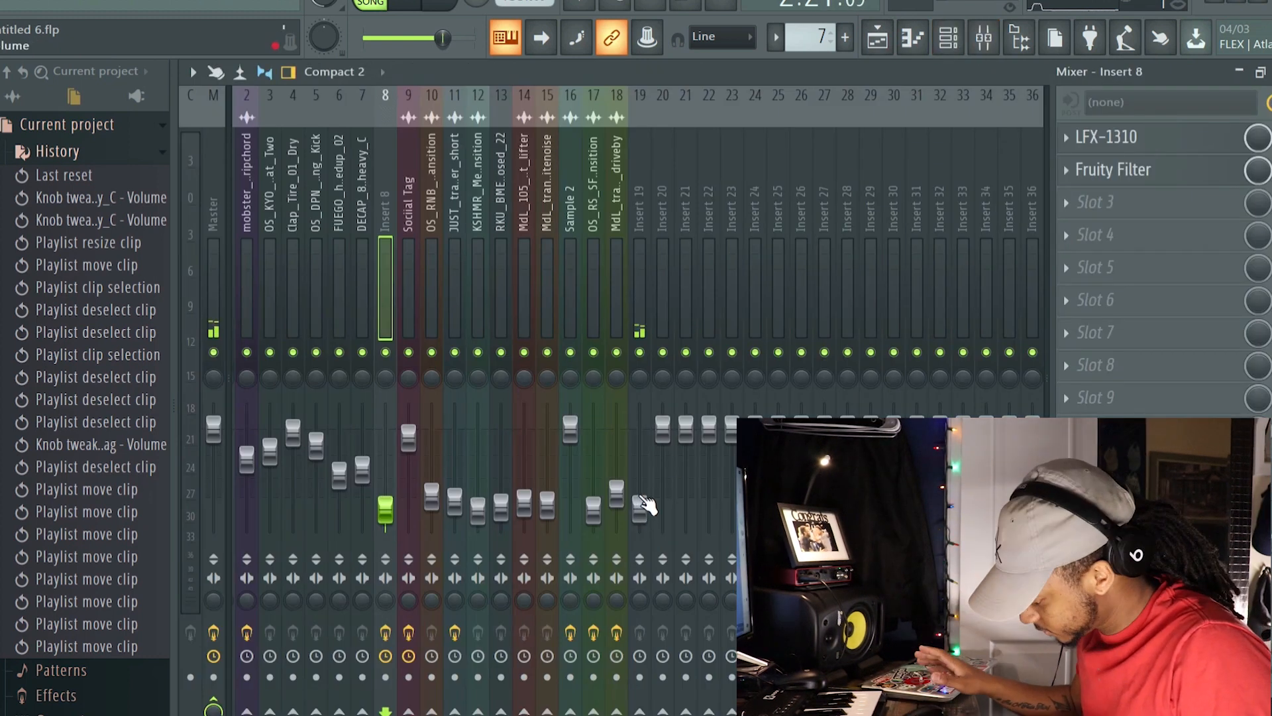
{"action": "key", "text": "F9"}
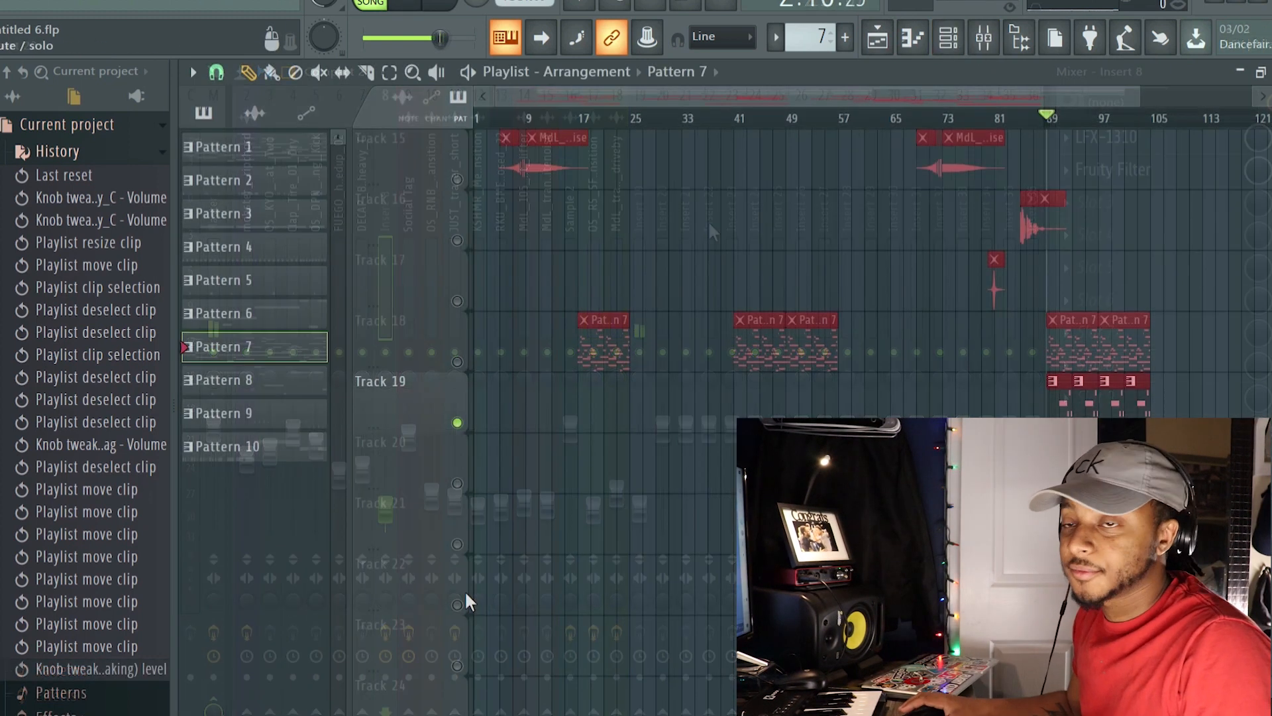
{"action": "right_click", "coordinate": [457, 423]}
{"action": "key", "text": "space"}
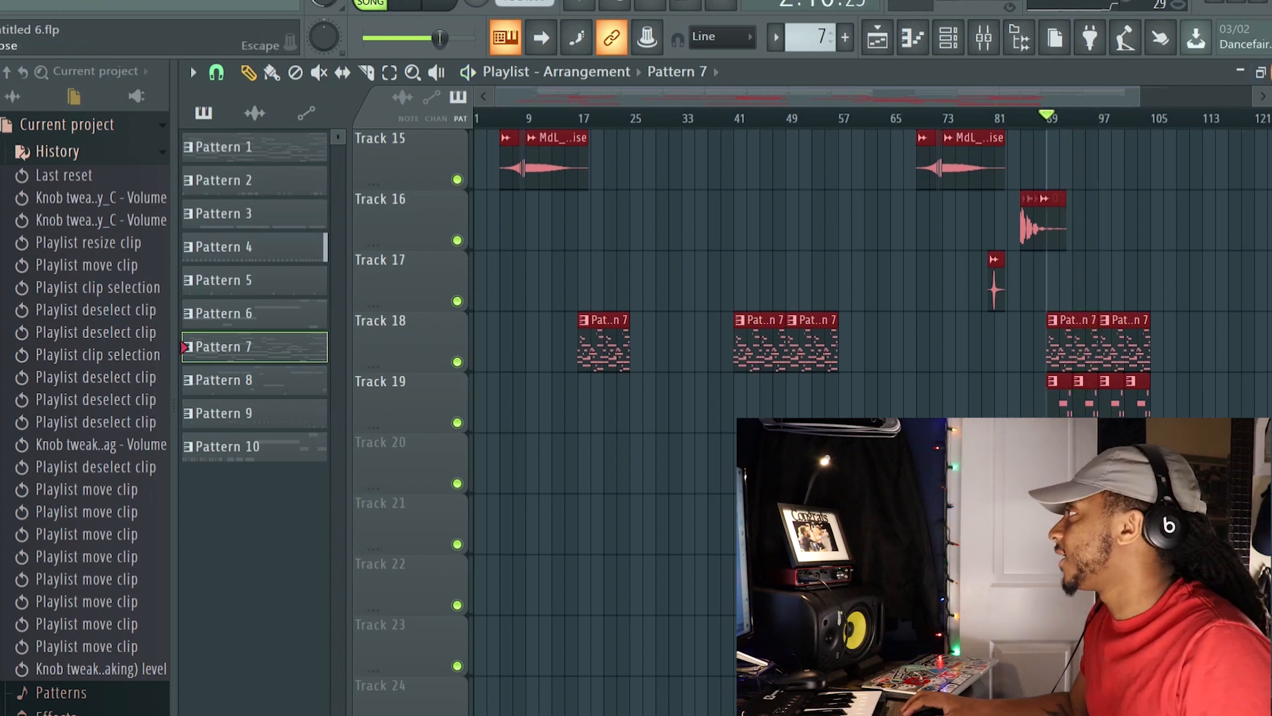
Step: Add another FLEX instrument at the end of the channel rack and browse its Arksun Cityscape presets
{"action": "key", "text": "F6"}
{"action": "scroll", "coordinate": [491, 265], "scroll_direction": "down", "scroll_amount": 3}
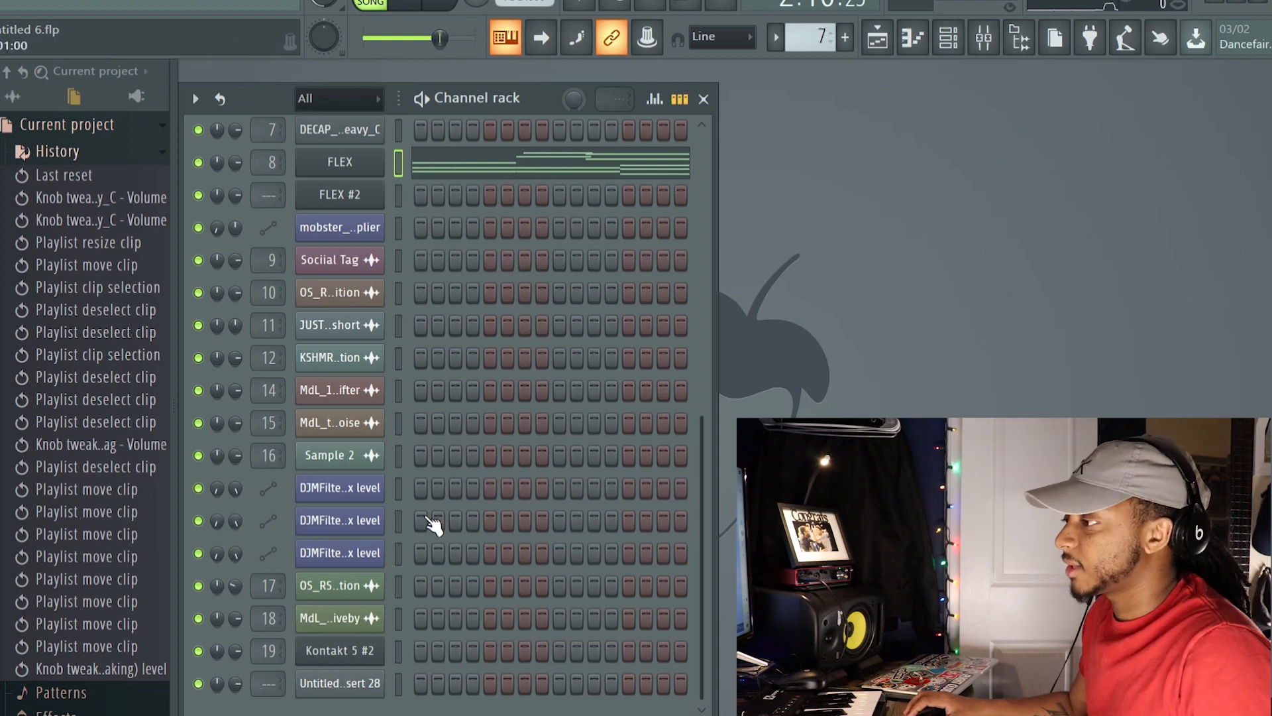
{"action": "scroll", "coordinate": [365, 543], "scroll_direction": "up", "scroll_amount": 4}
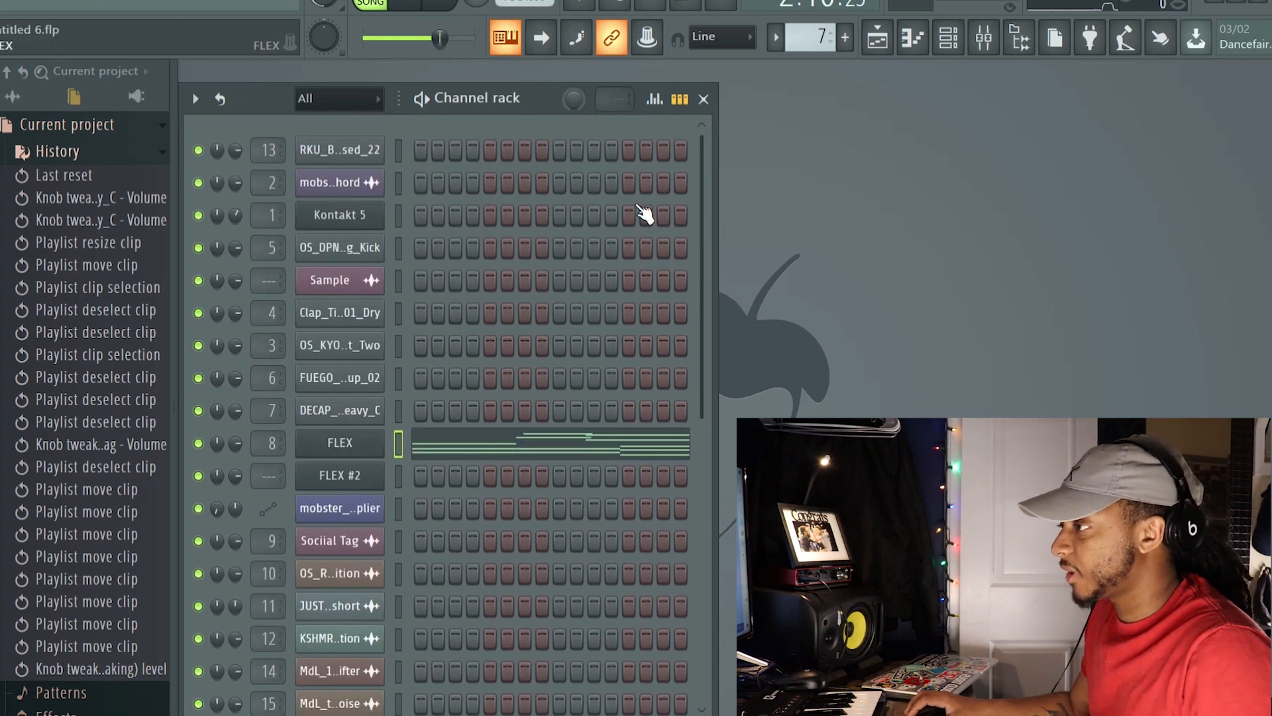
{"action": "scroll", "coordinate": [464, 339], "scroll_direction": "down", "scroll_amount": 1}
{"action": "scroll", "coordinate": [462, 333], "scroll_direction": "down", "scroll_amount": 3}
{"action": "left_click", "coordinate": [339, 714]}
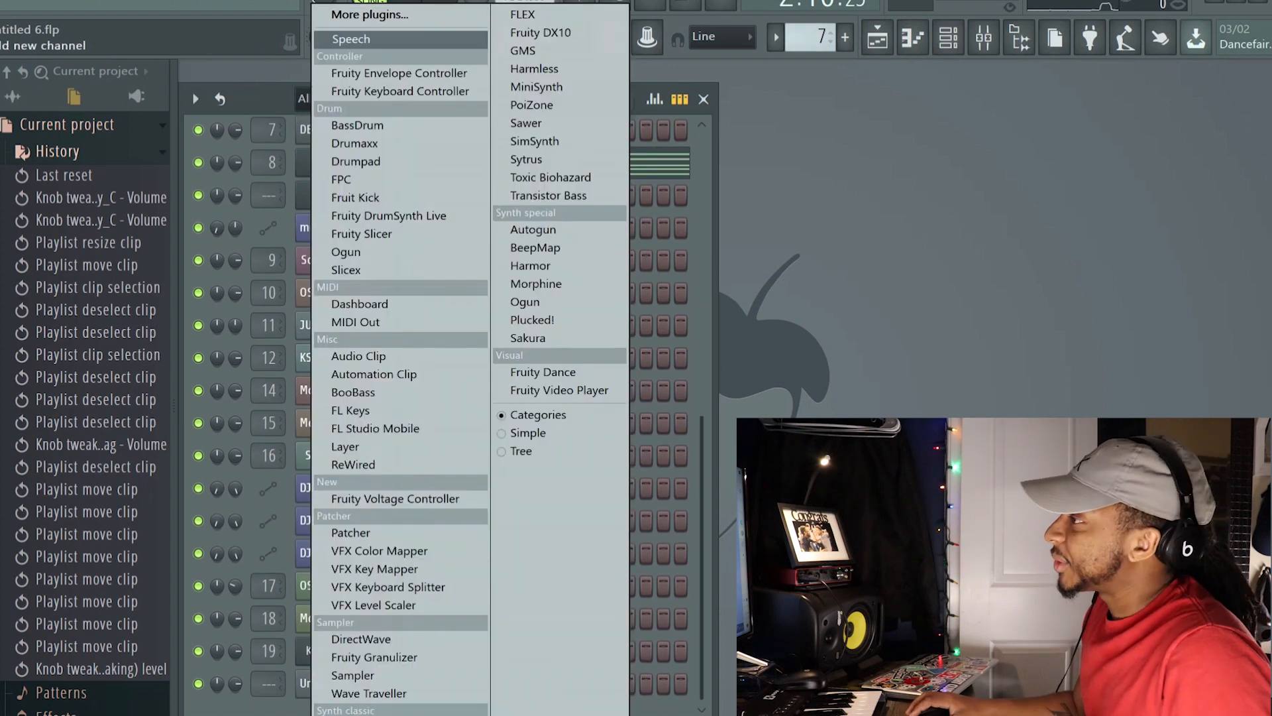
{"action": "left_click", "coordinate": [543, 22]}
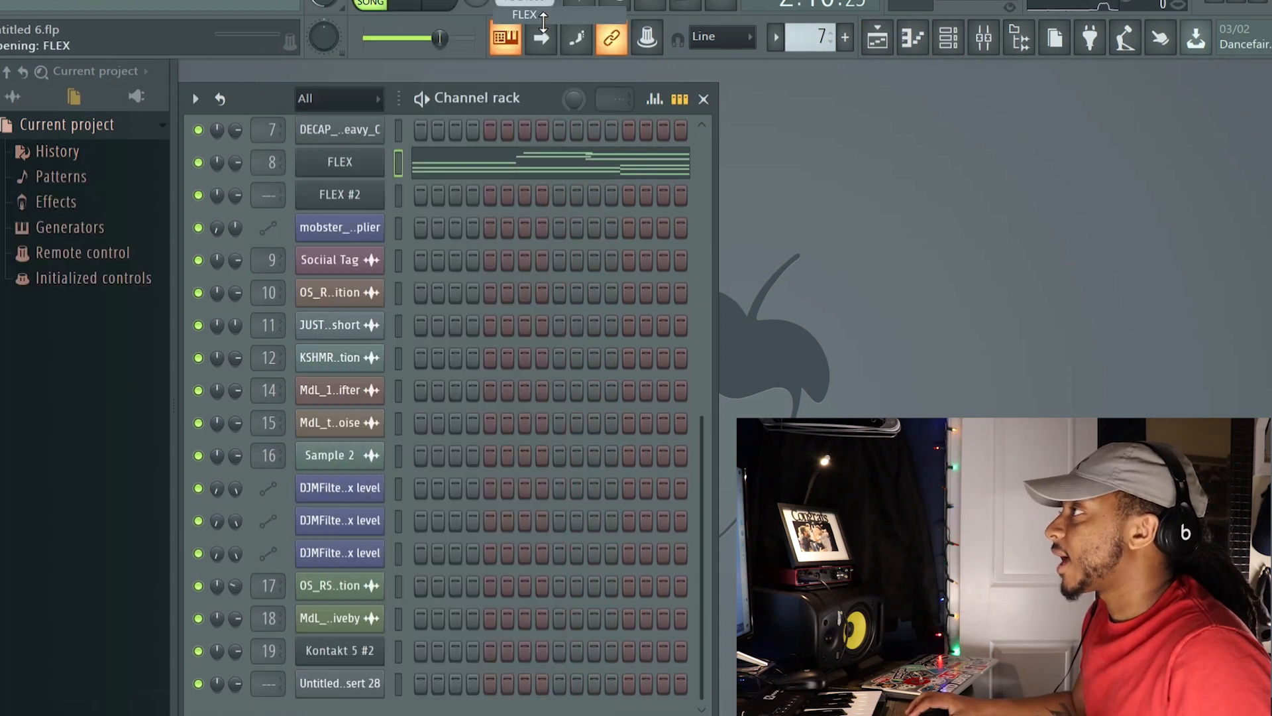
{"action": "left_click_drag", "start_coordinate": [809, 149], "coordinate": [832, 110]}
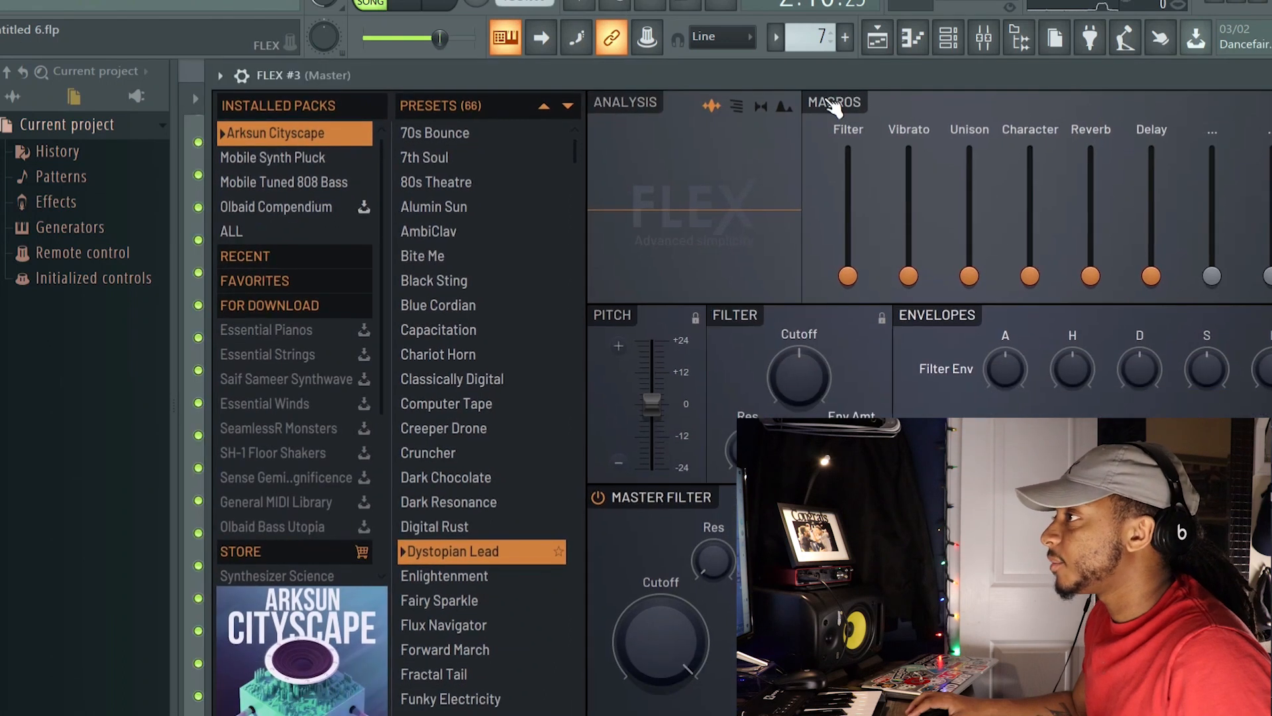
{"action": "scroll", "coordinate": [514, 445], "scroll_direction": "down", "scroll_amount": 10}
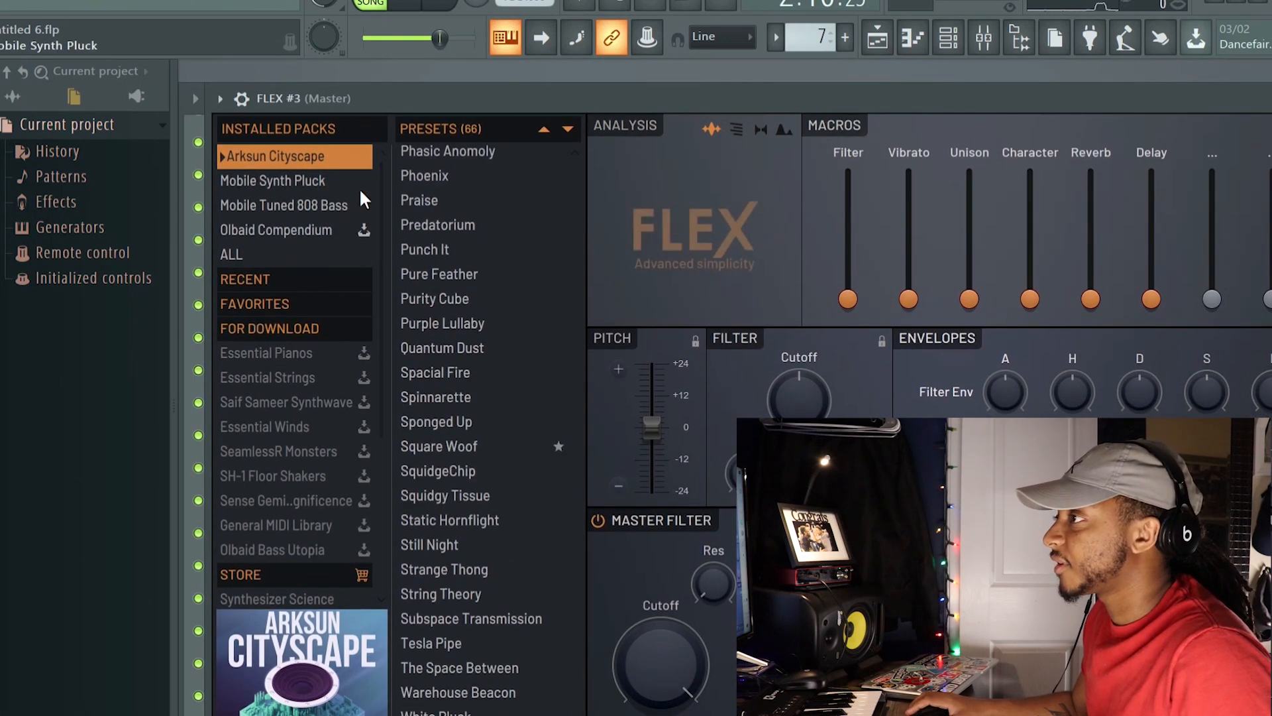
Step: Close the FLEX #3 window and delete its channel from the channel rack
{"action": "left_click_drag", "start_coordinate": [1217, 100], "coordinate": [1032, 117]}
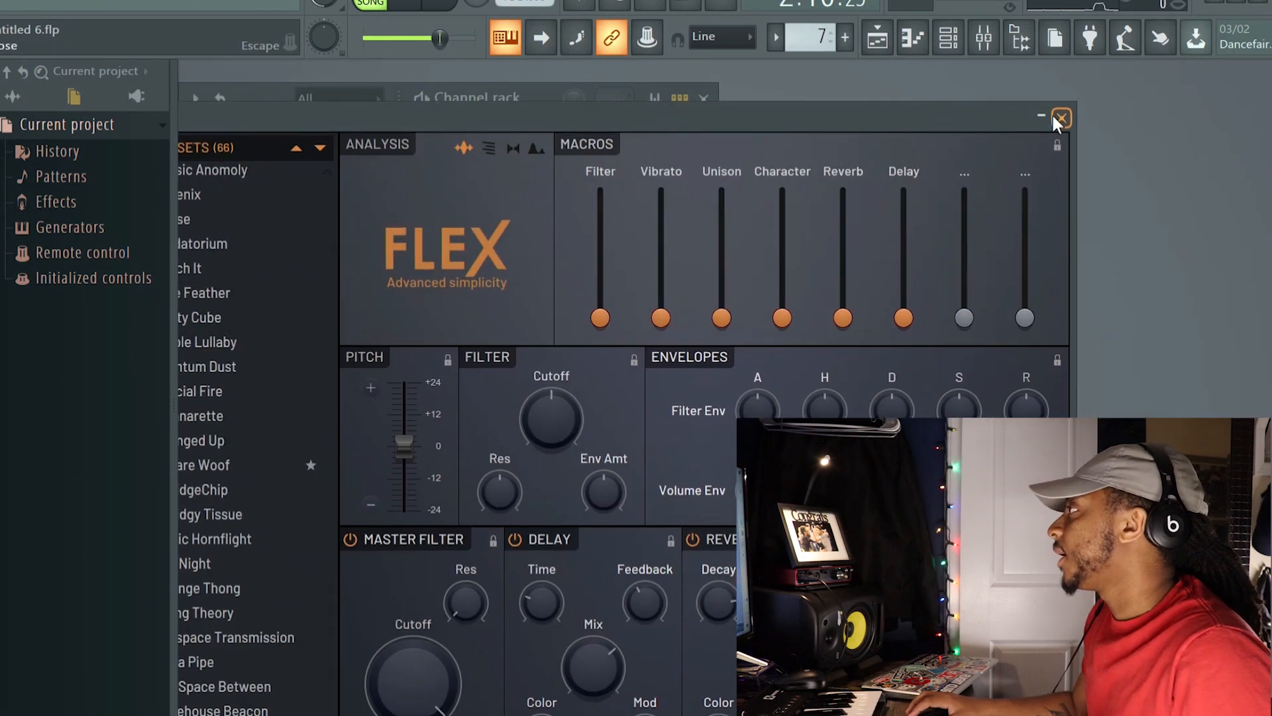
{"action": "left_click", "coordinate": [1060, 118]}
{"action": "scroll", "coordinate": [337, 673], "scroll_direction": "down", "scroll_amount": 1}
{"action": "right_click", "coordinate": [337, 678]}
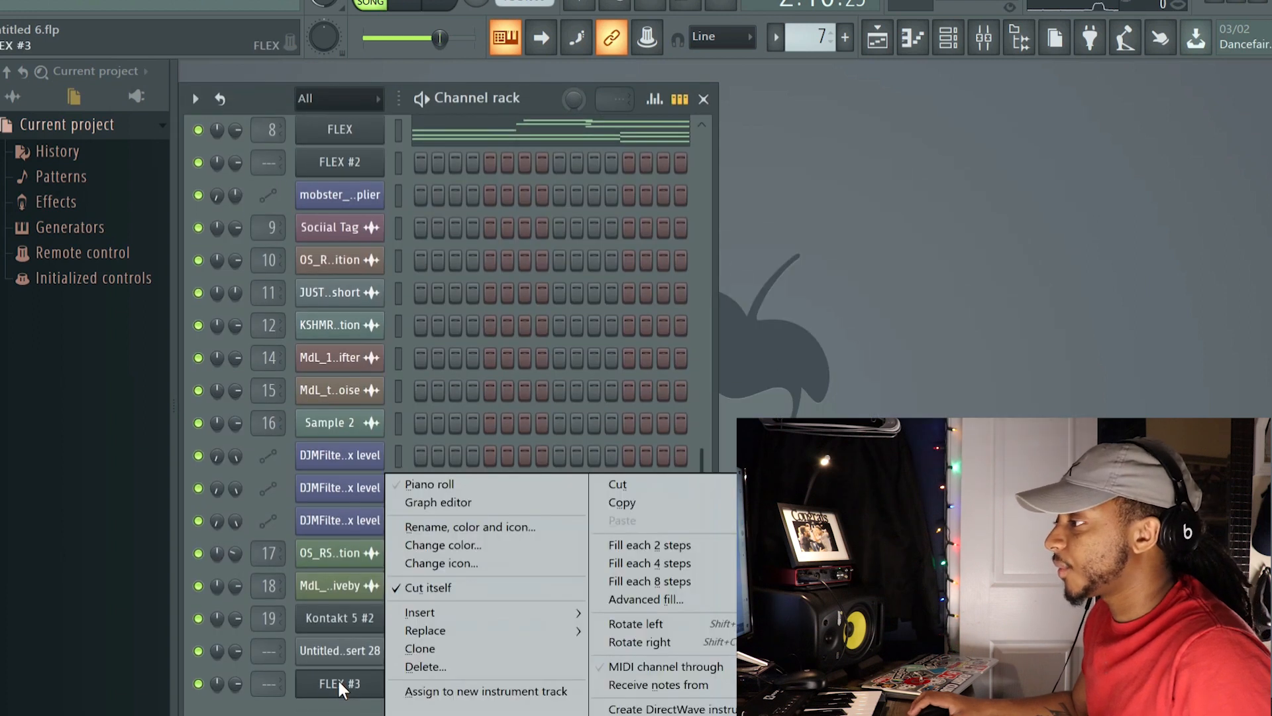
{"action": "left_click", "coordinate": [418, 666]}
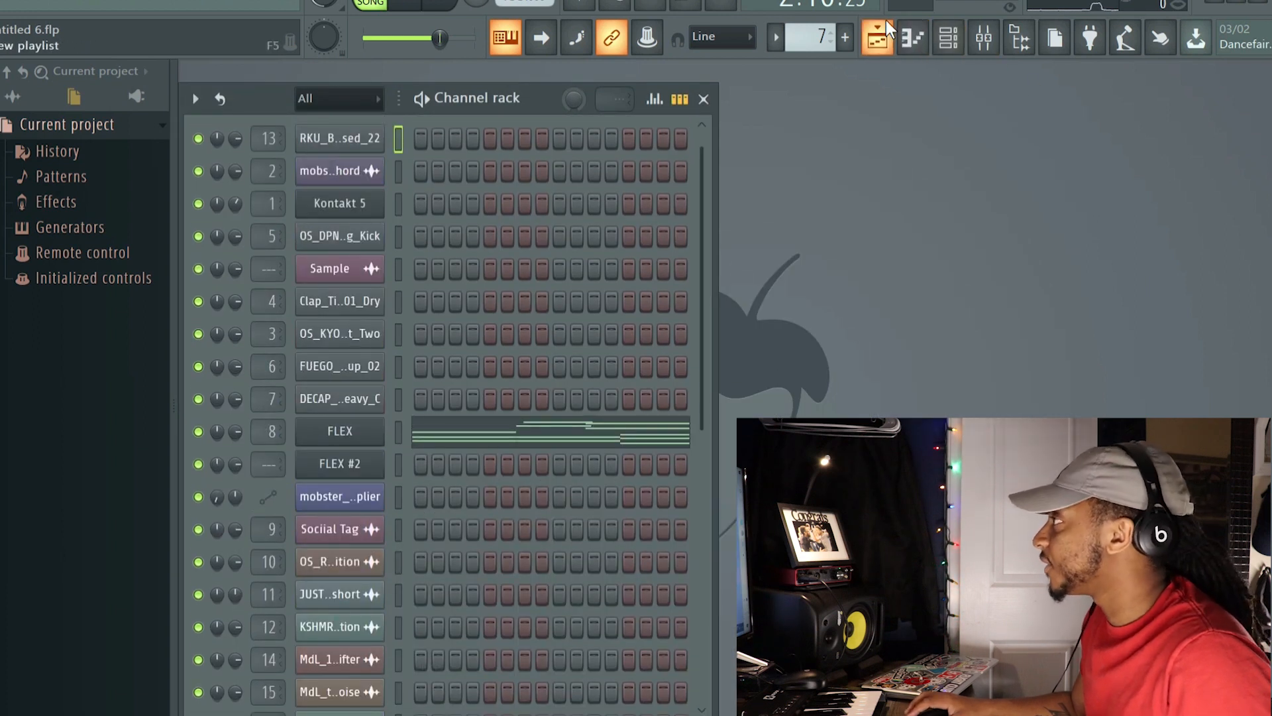
Step: Return to the first playlist tracks and play the breakdown from about bar 73 into the section at bar 89
{"action": "left_click", "coordinate": [948, 38]}
{"action": "scroll", "coordinate": [845, 212], "scroll_direction": "up", "scroll_amount": 6}
{"action": "scroll", "coordinate": [849, 243], "scroll_direction": "up", "scroll_amount": 3}
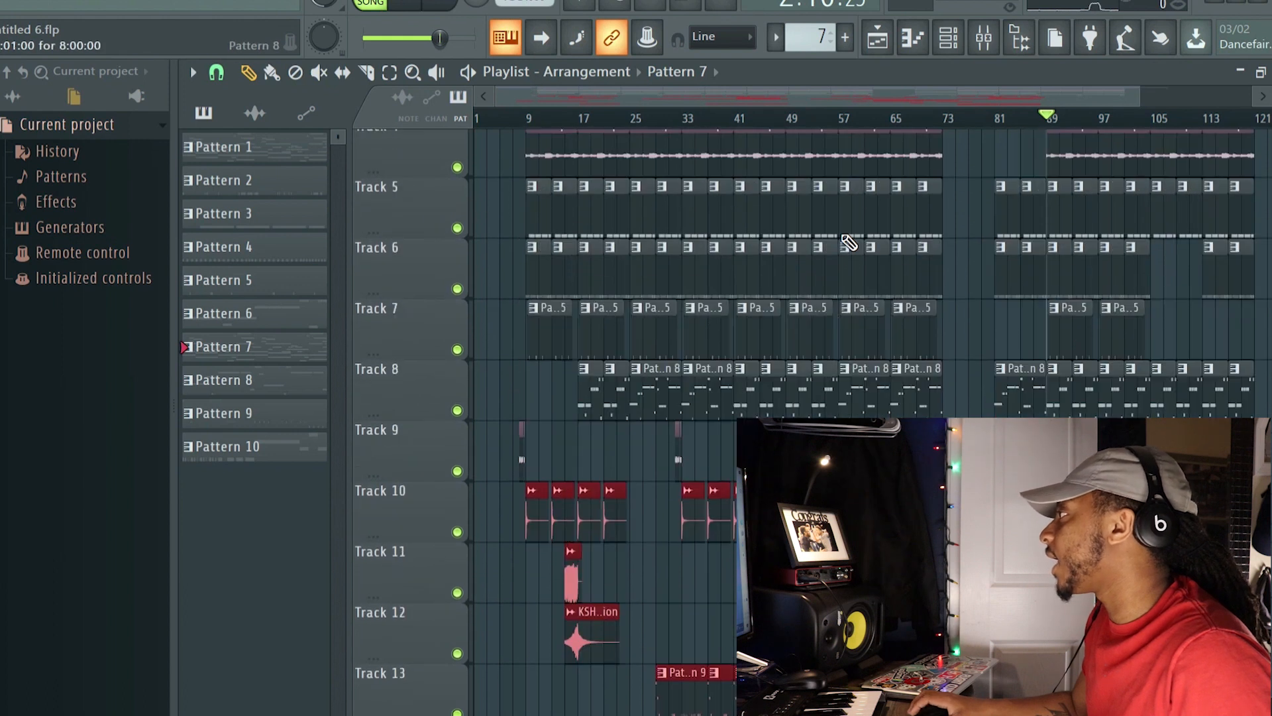
{"action": "scroll", "coordinate": [930, 159], "scroll_direction": "up", "scroll_amount": 2}
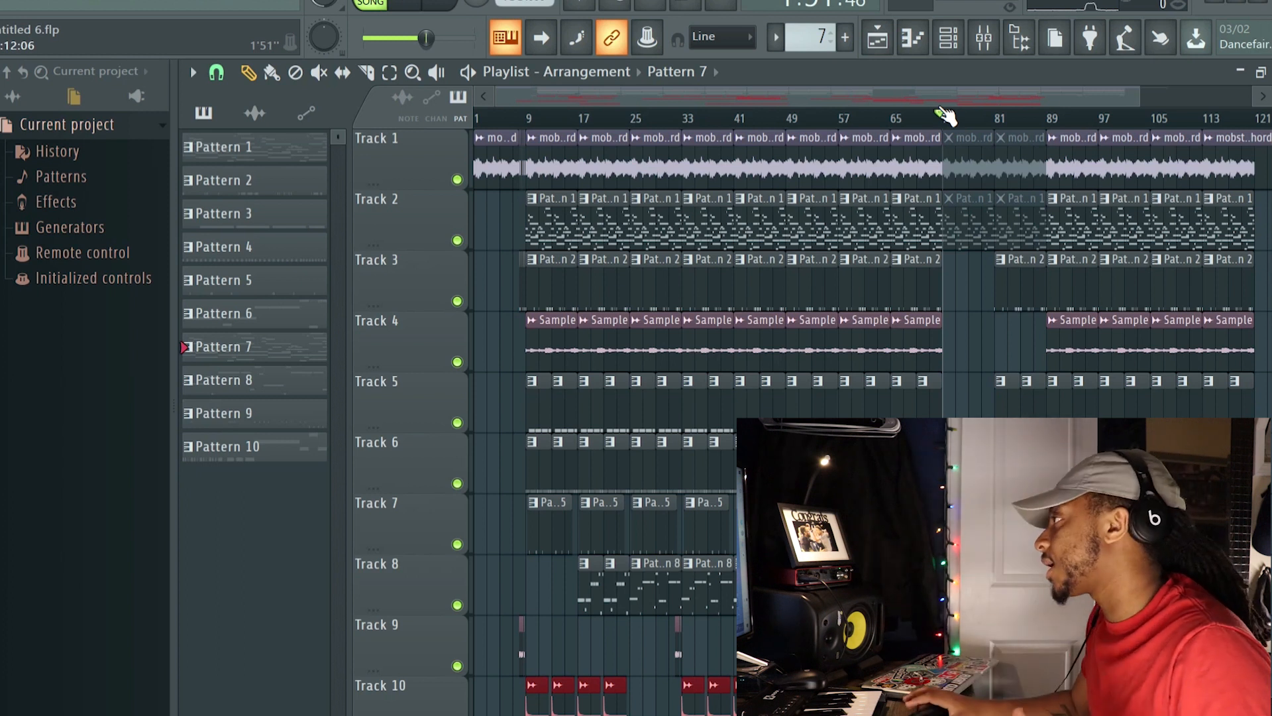
{"action": "key", "text": "space"}
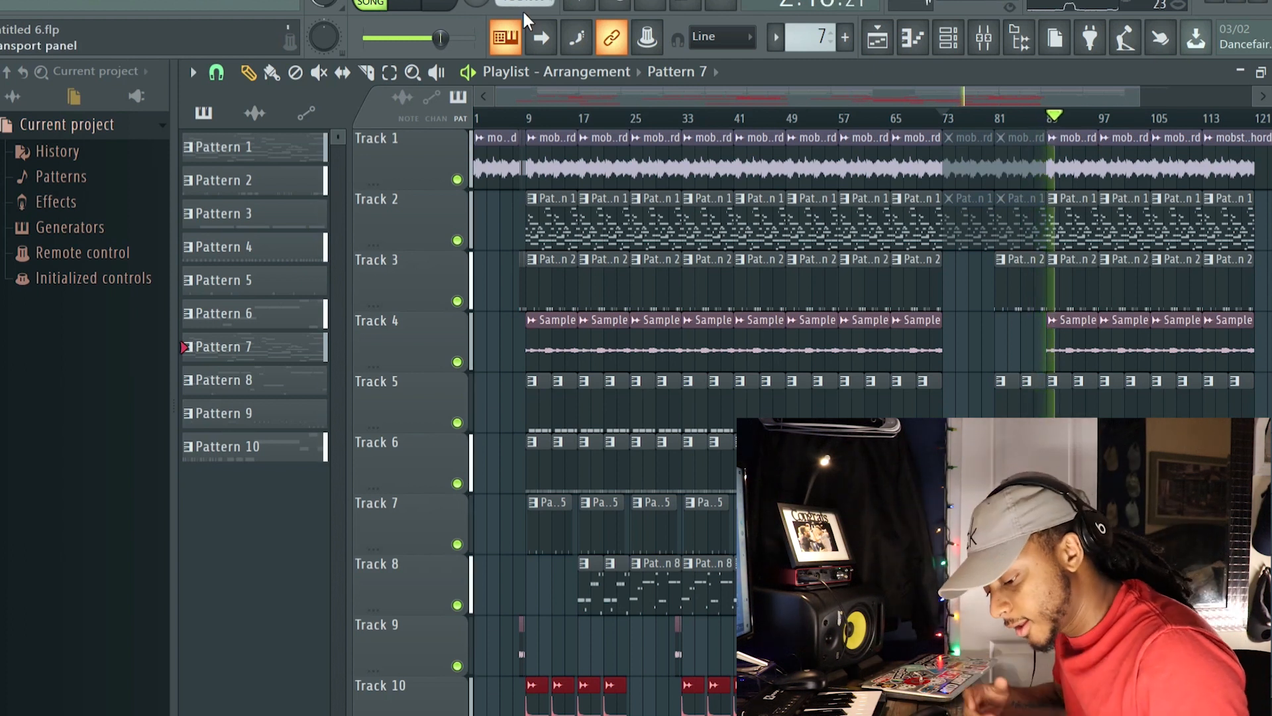
{"action": "key", "text": "space"}
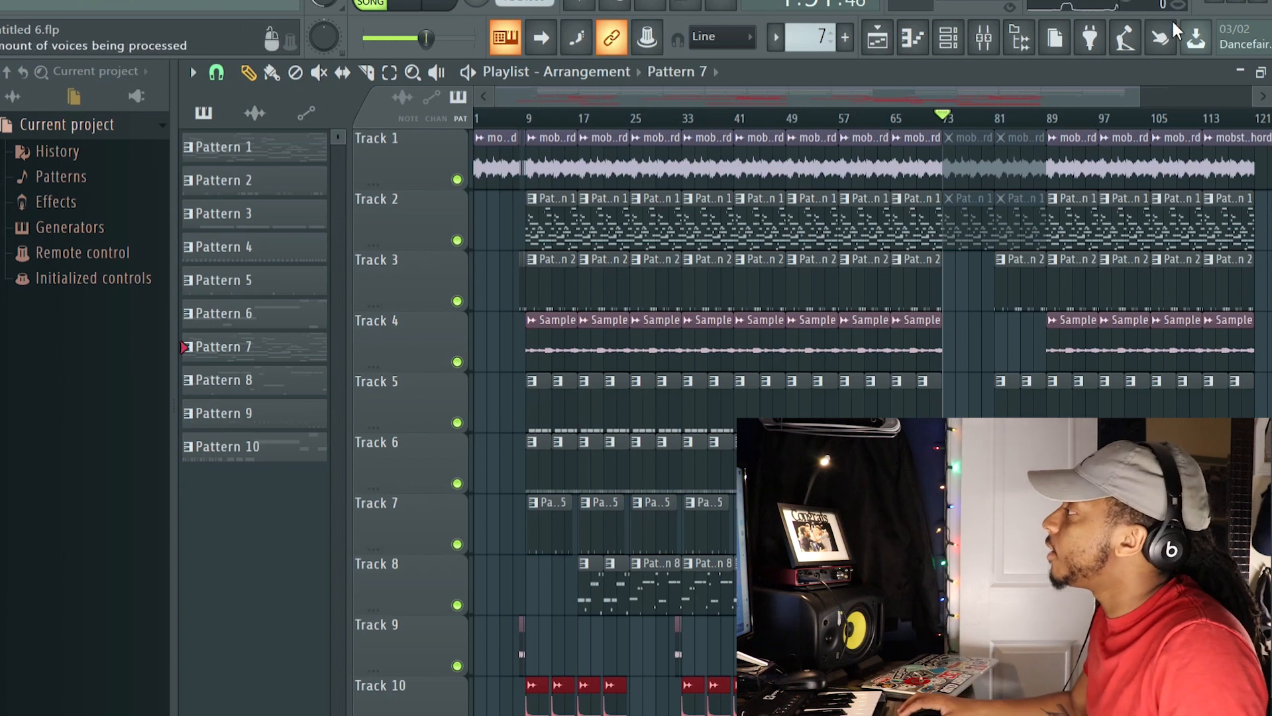
Step: Widen the visible playlist range past bar 121 and examine the arrangement's closing section across the tracks
{"action": "scroll", "coordinate": [1150, 227], "scroll_direction": "down", "scroll_amount": 2}
{"action": "scroll", "coordinate": [1152, 229], "scroll_direction": "up", "scroll_amount": 2}
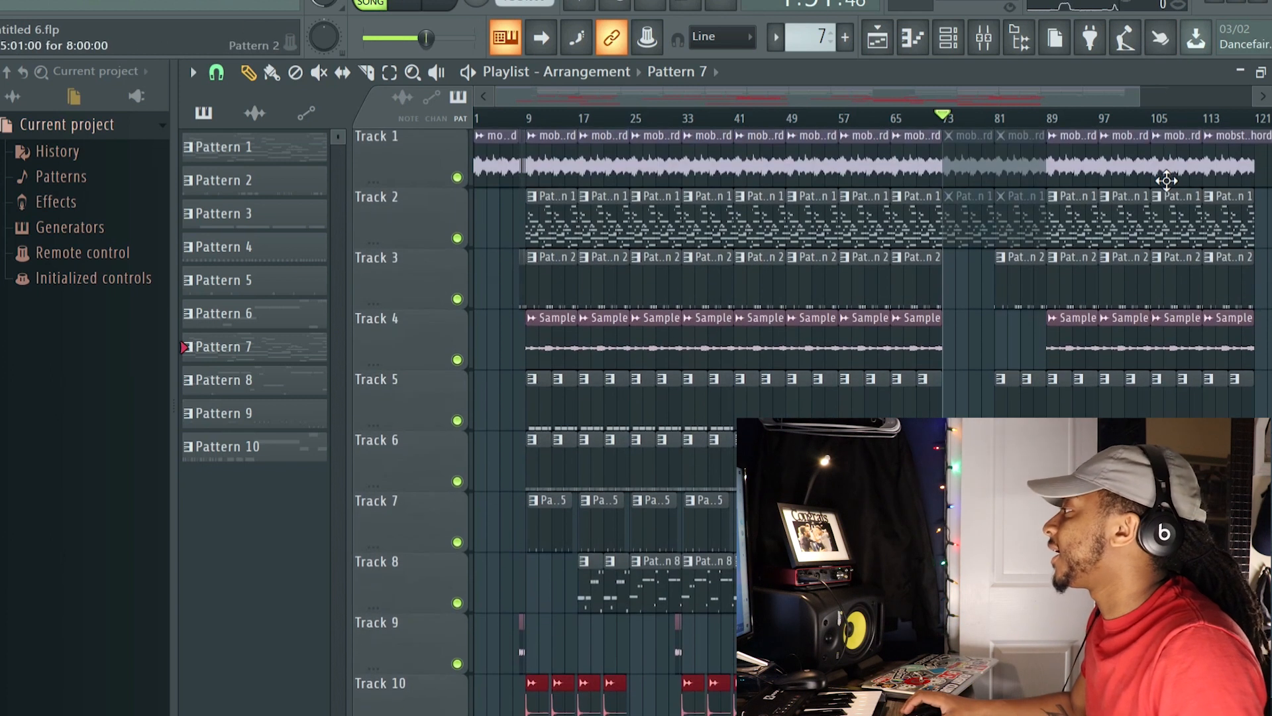
{"action": "left_click_drag", "start_coordinate": [1140, 97], "coordinate": [1209, 99]}
{"action": "scroll", "coordinate": [1206, 176], "scroll_direction": "down", "scroll_amount": 4}
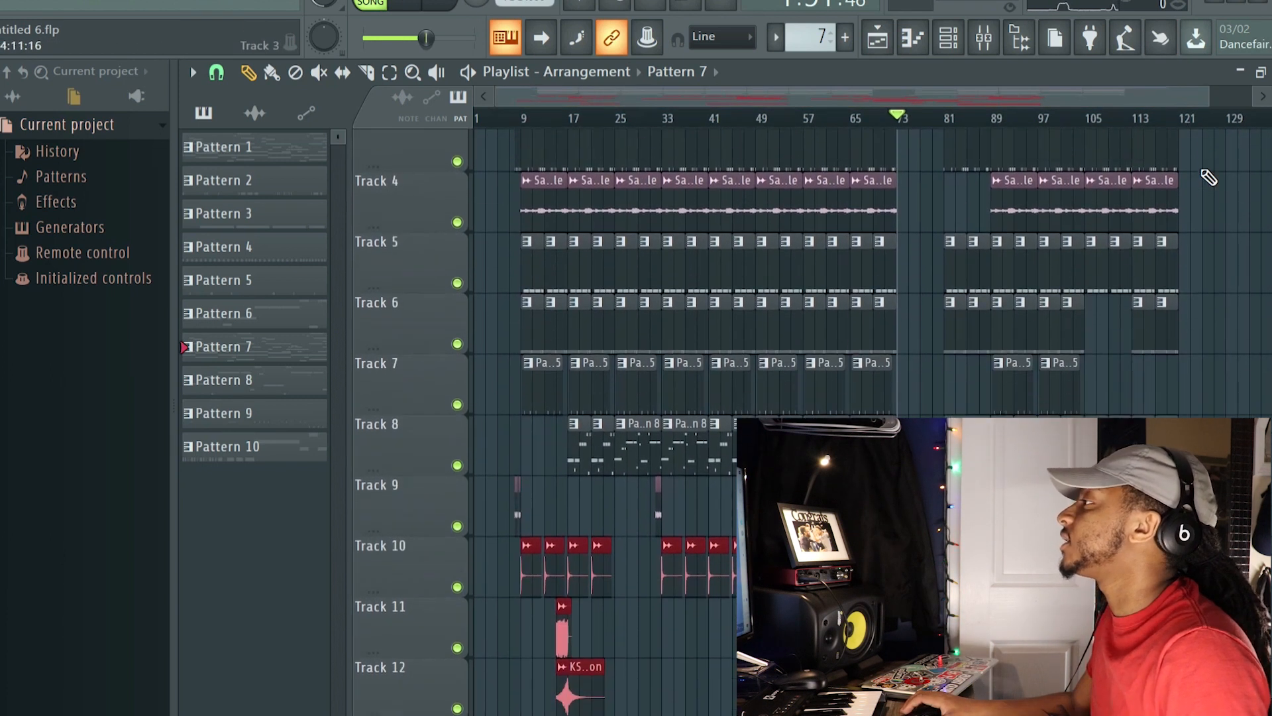